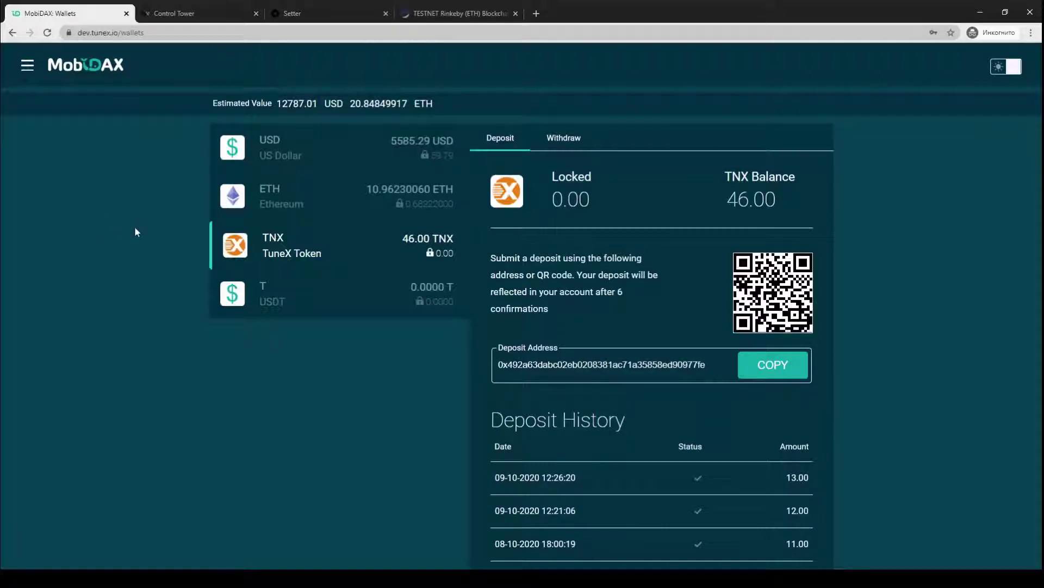
Review the ETH and TNX wallets, then refresh Control Tower's deposits list for new confirmation counts
left_click(297, 197)
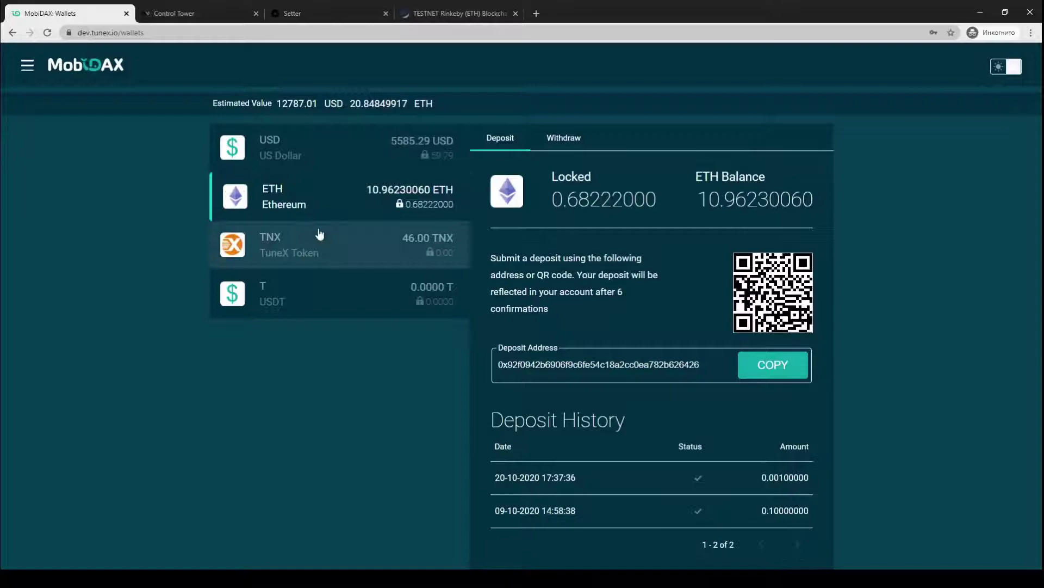
left_click(291, 248)
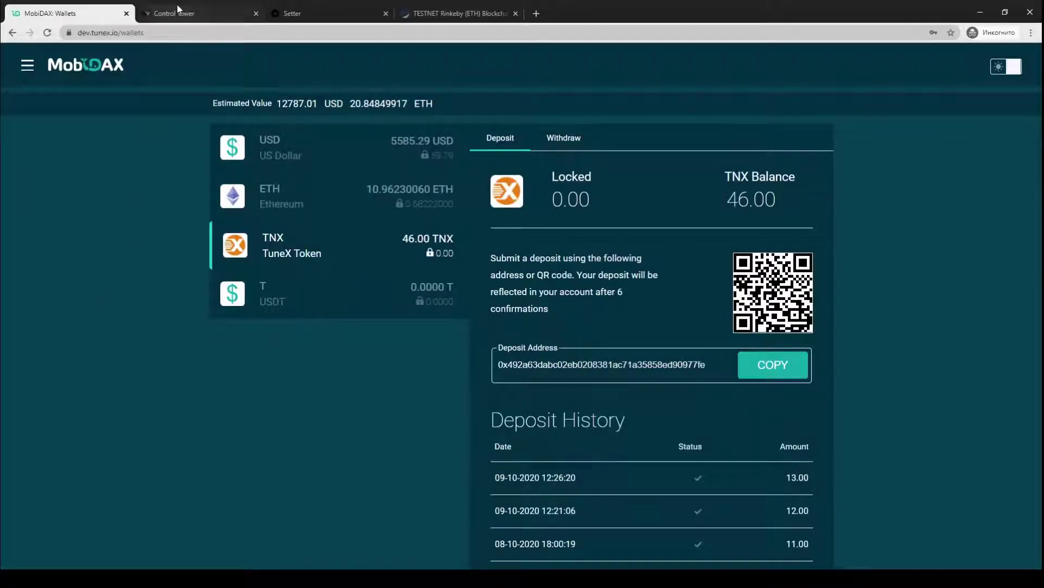
left_click(182, 15)
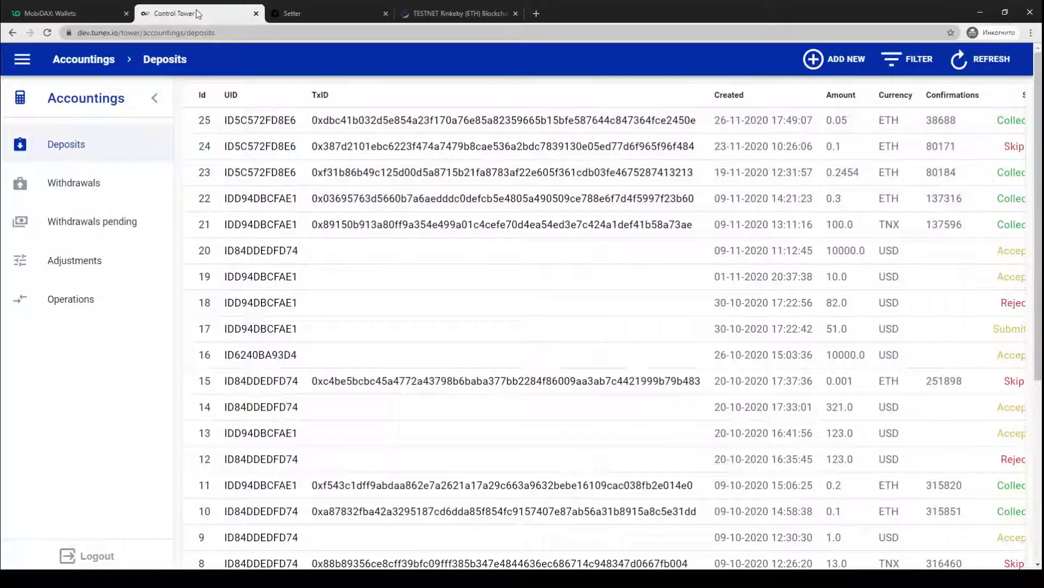
left_click(964, 60)
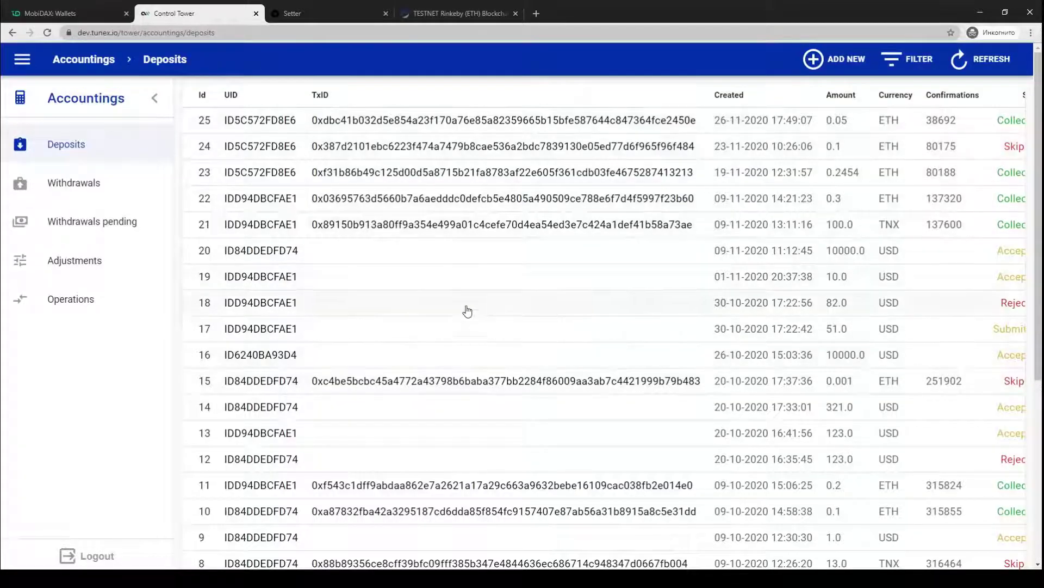
left_click(334, 15)
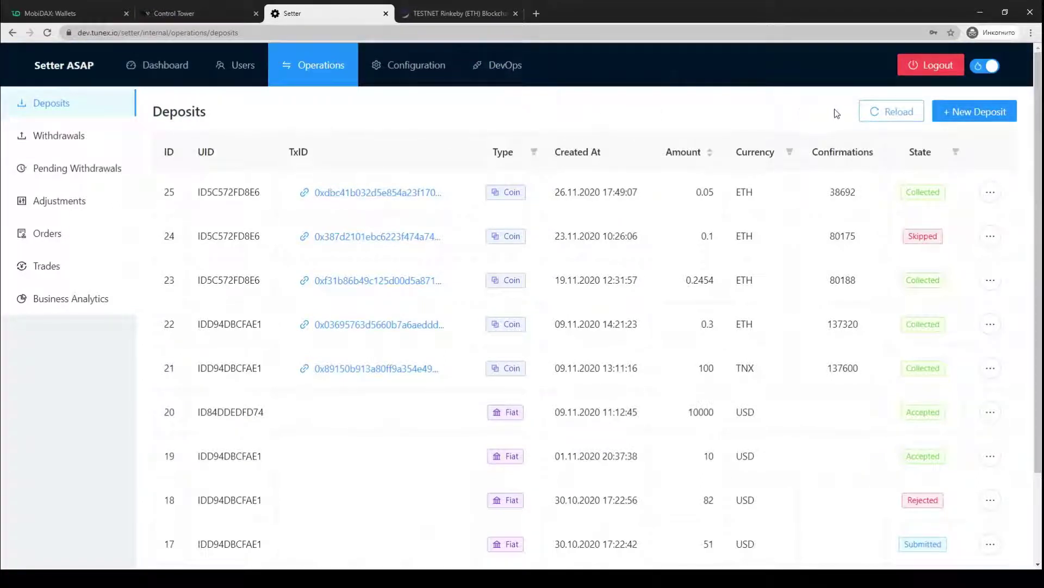
Reload Setter's deposits table and return to the MobiDAX TNX wallet, still at 46.00 TNX
left_click(890, 115)
left_click(71, 13)
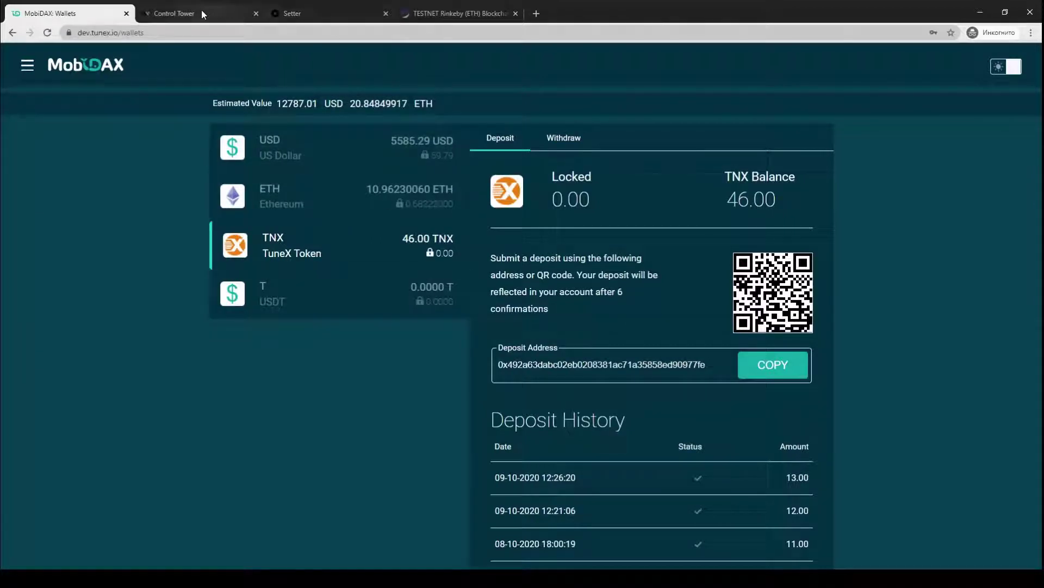
Bring up the list of configured currencies under Setter's Configuration section
left_click(305, 14)
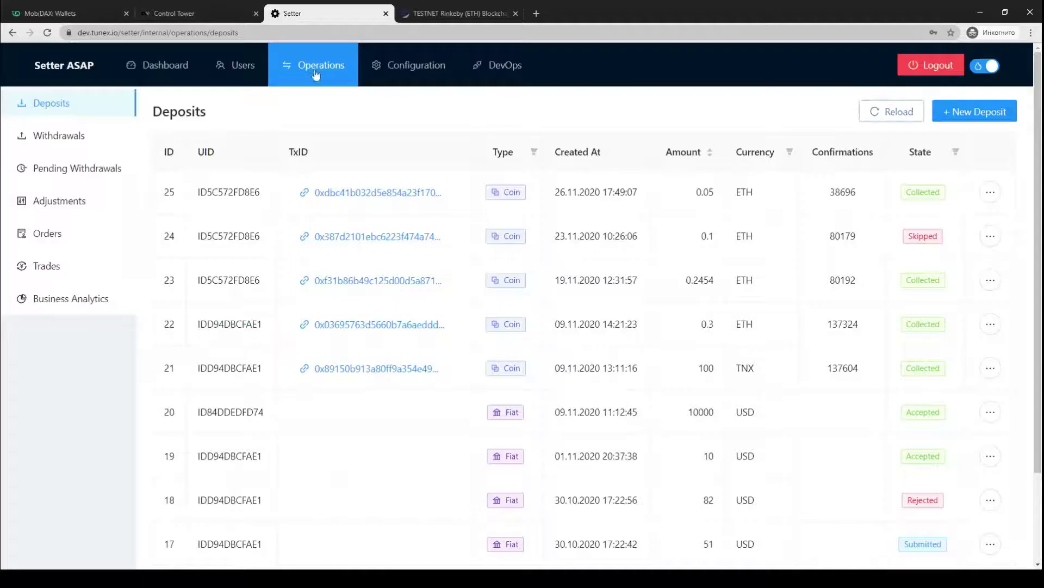
left_click(414, 68)
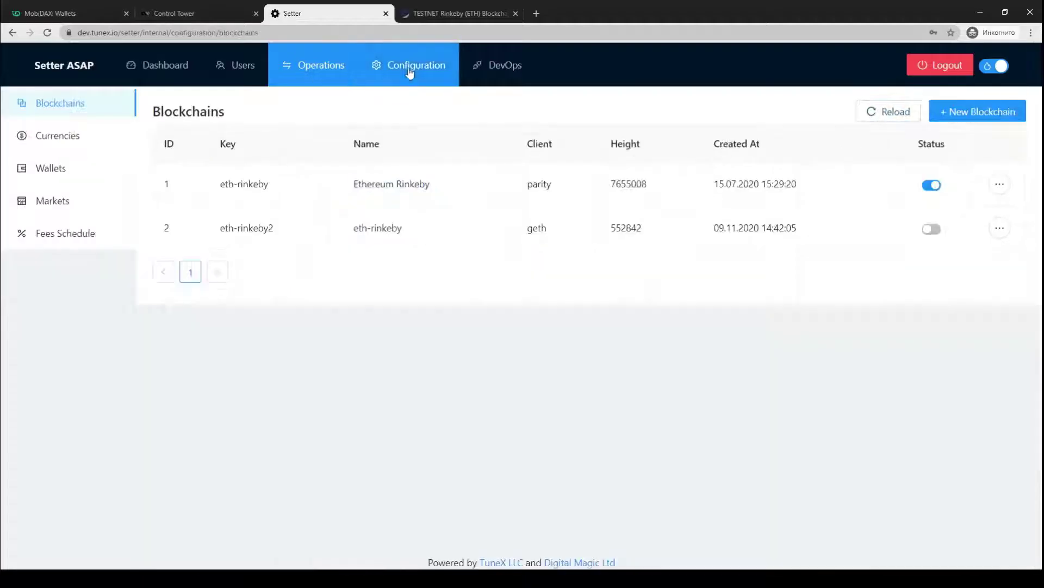
left_click(58, 141)
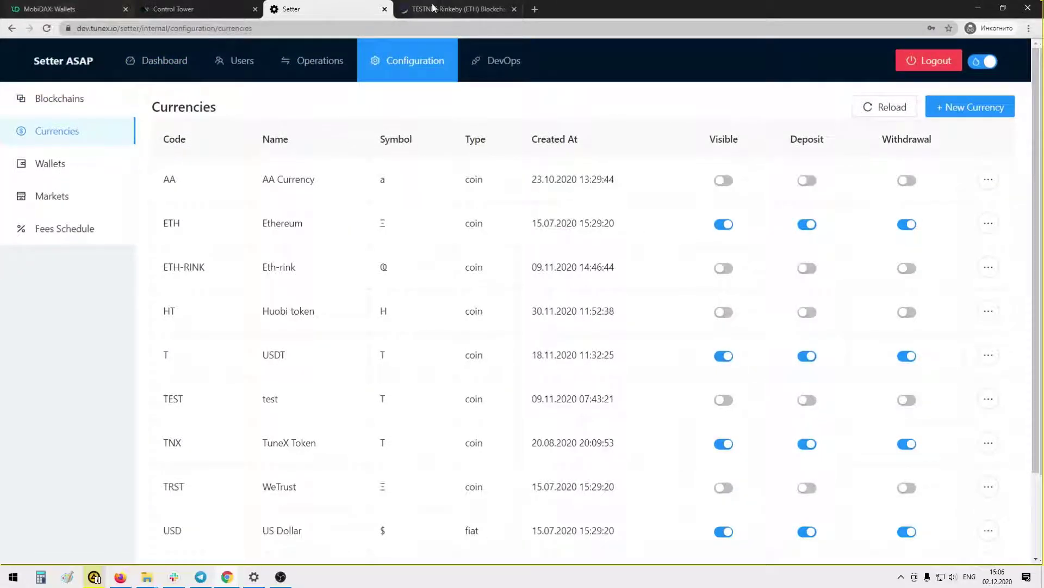
left_click(445, 13)
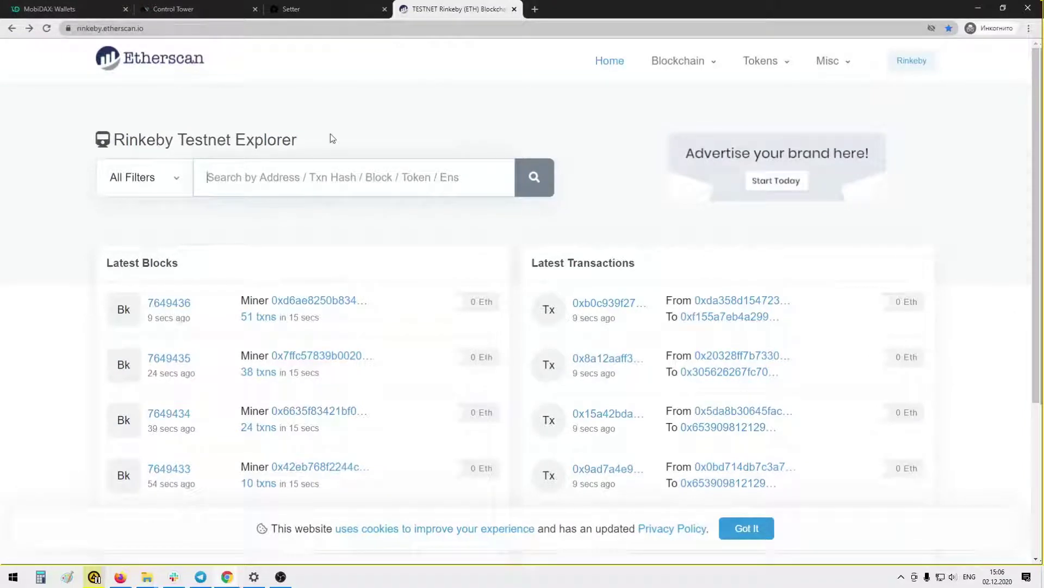
Search Rinkeby Etherscan for the Procoin (PRO) token, open its page and select the name Procoin
type("coin")
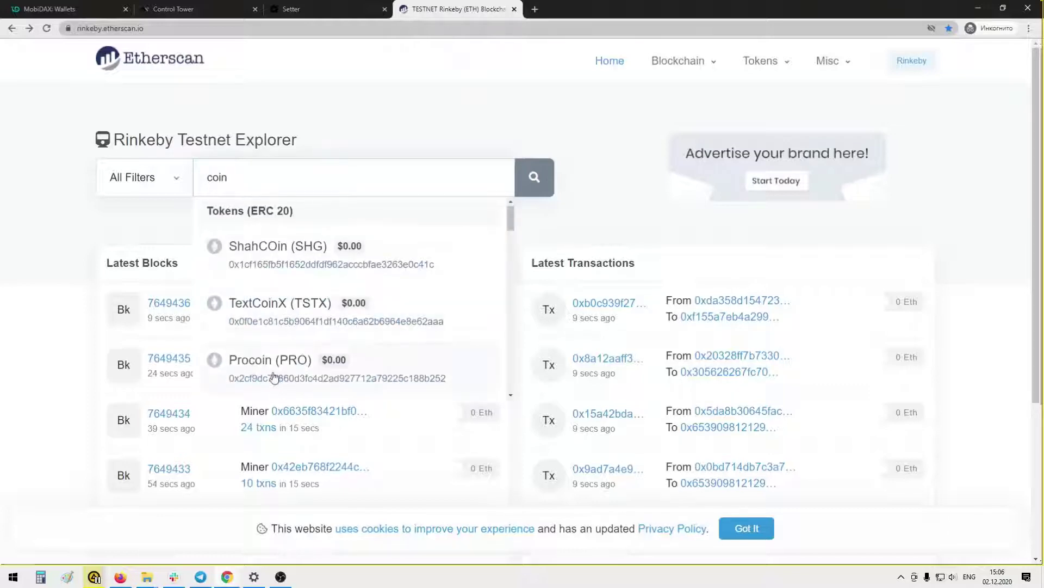
left_click(274, 377)
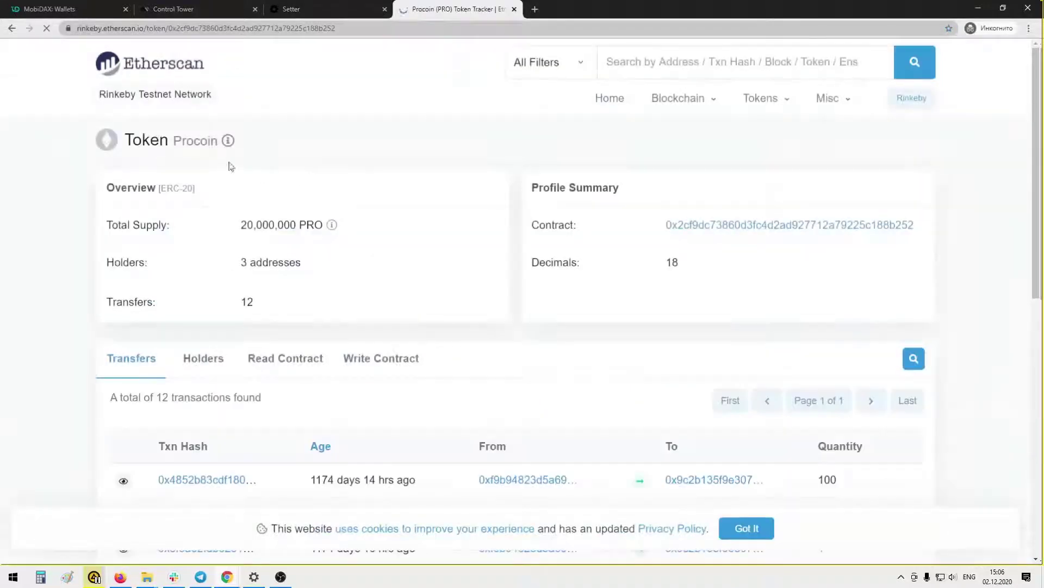
left_click_drag(174, 141, 219, 142)
key("ctrl+c")
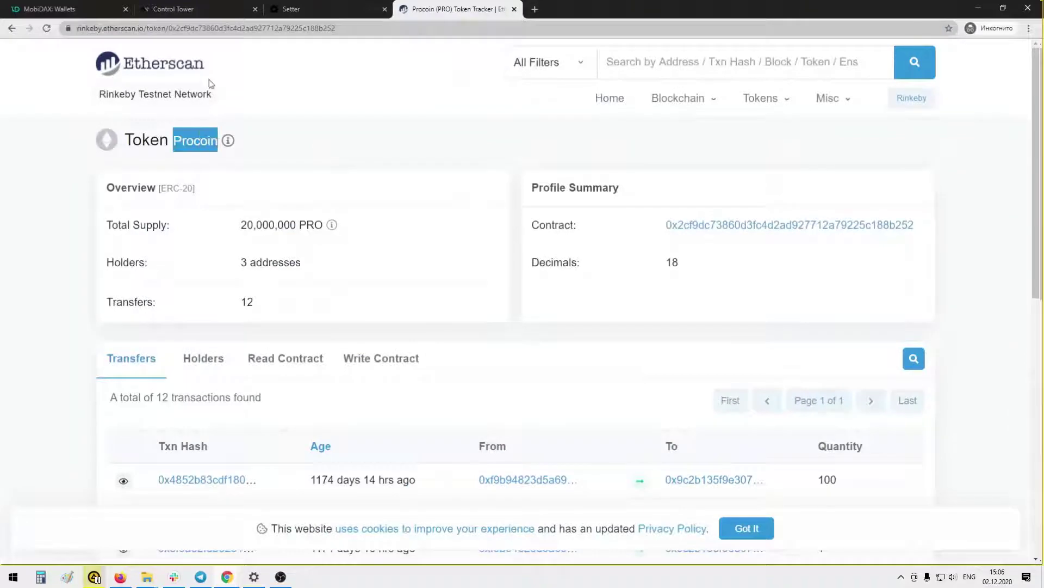
Start a new Control Tower currency named Procoin with code PRO
left_click(205, 8)
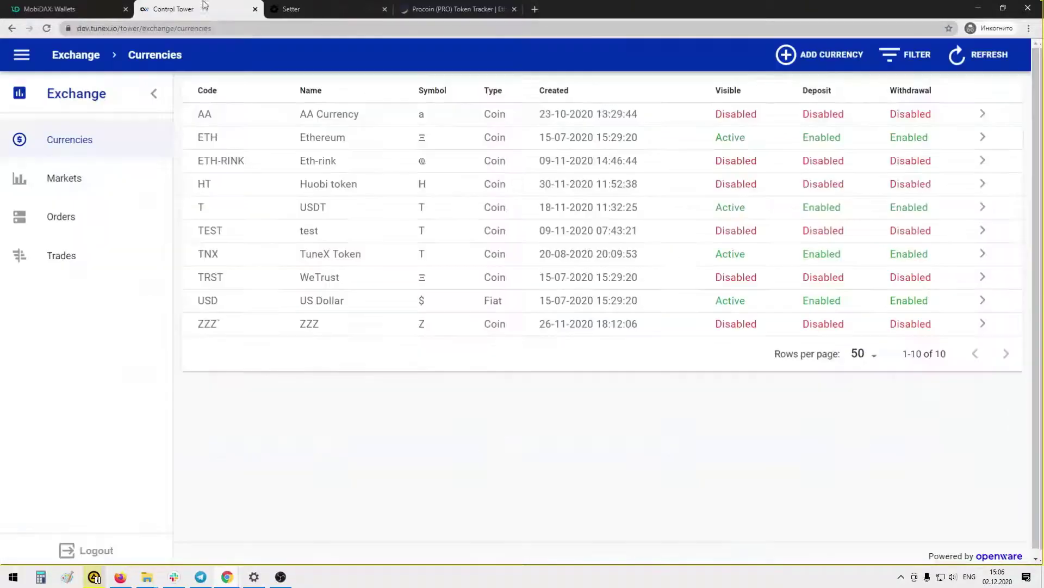
left_click(807, 57)
left_click(279, 127)
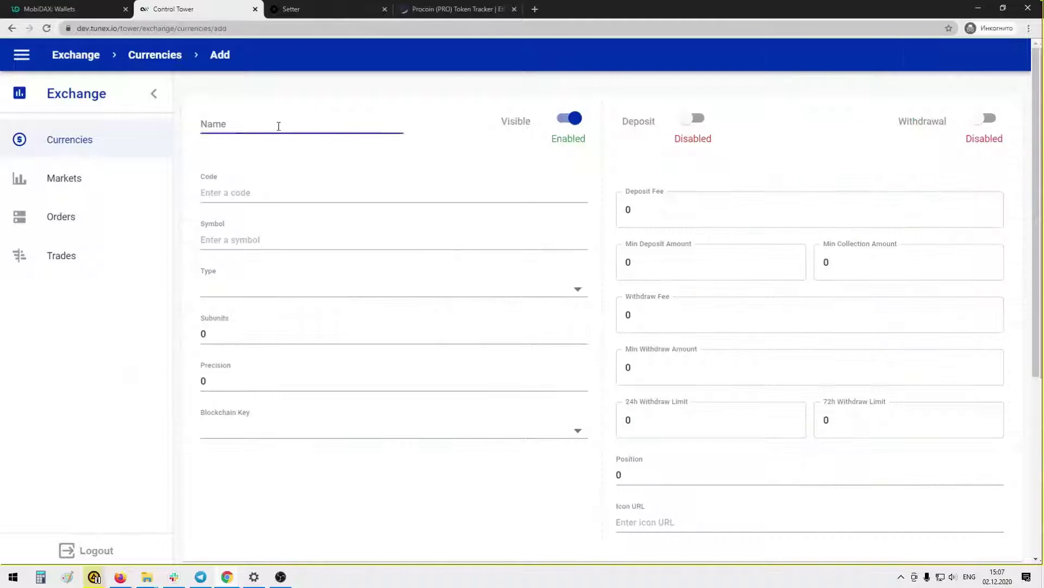
key("ctrl+v")
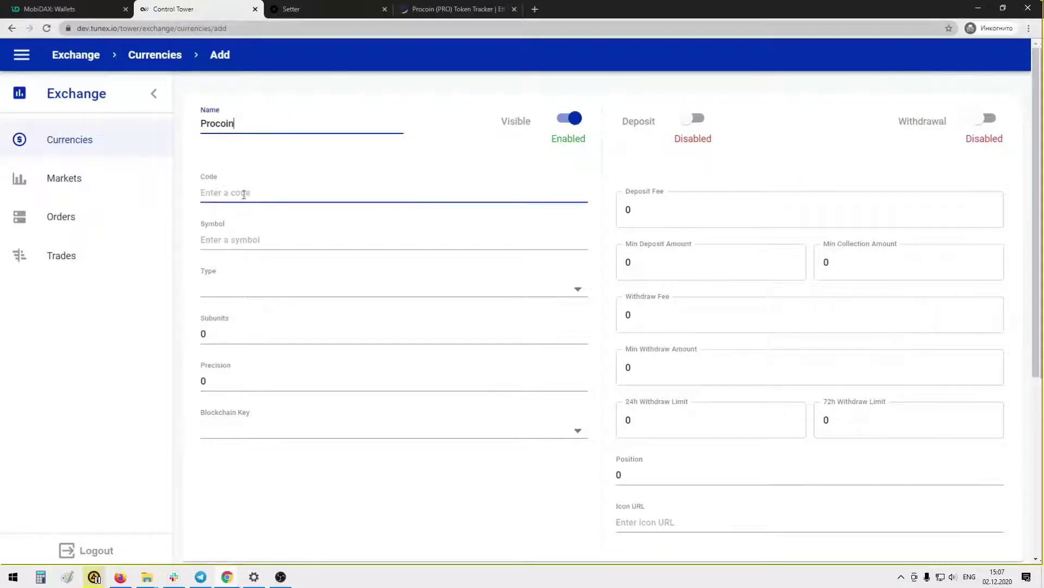
left_click(244, 192)
type("P")
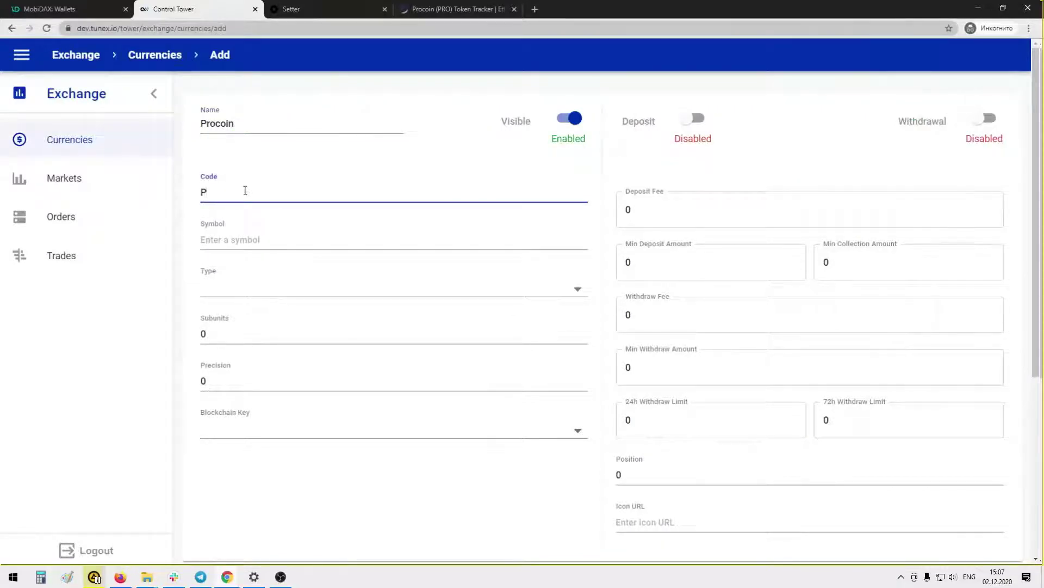
type("RO")
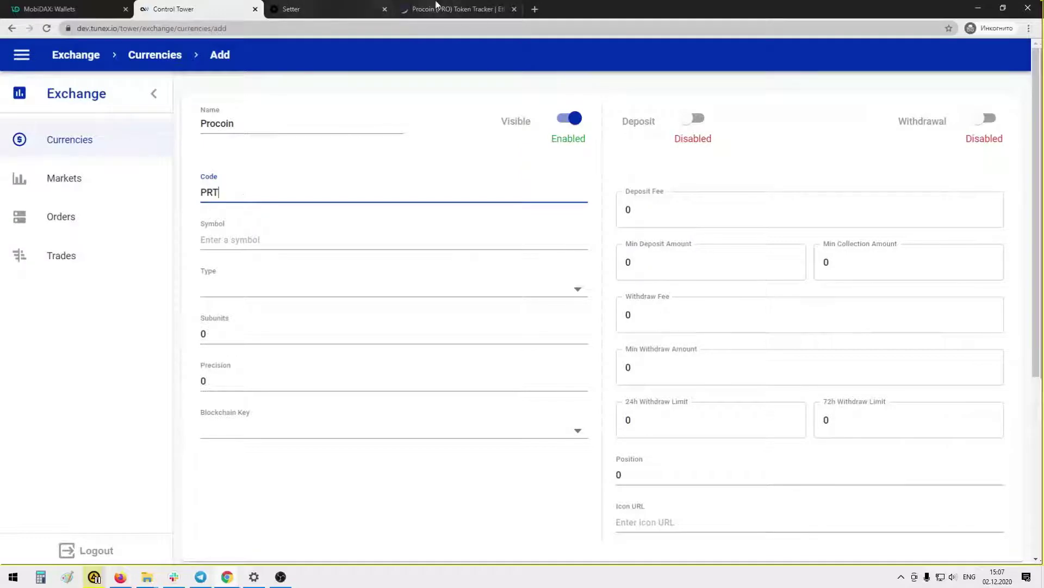
Correct the PRO code against Etherscan, then set symbol P and type coin
left_click(454, 10)
left_click(229, 9)
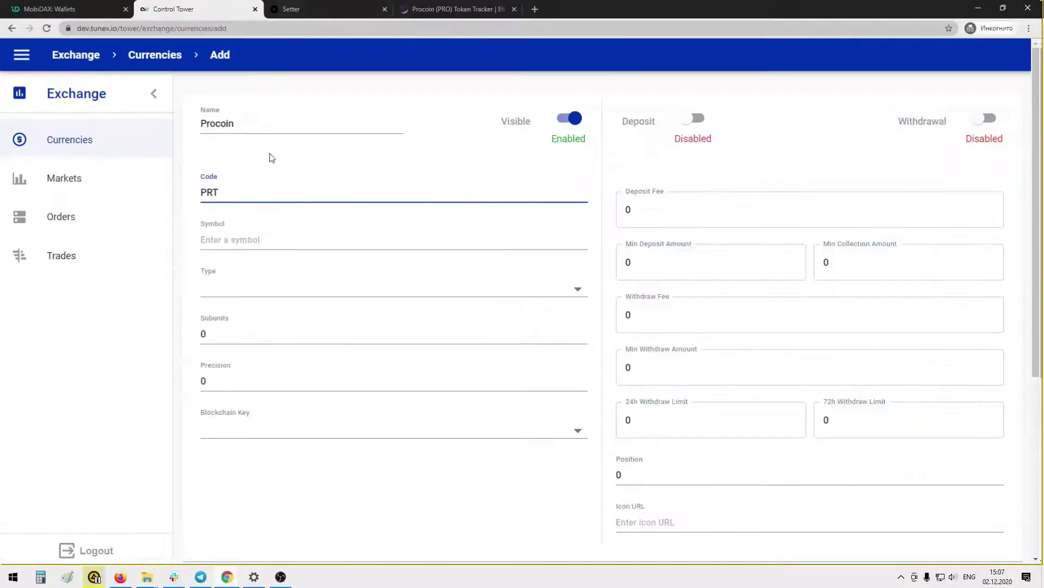
key("BackSpace")
left_click(231, 241)
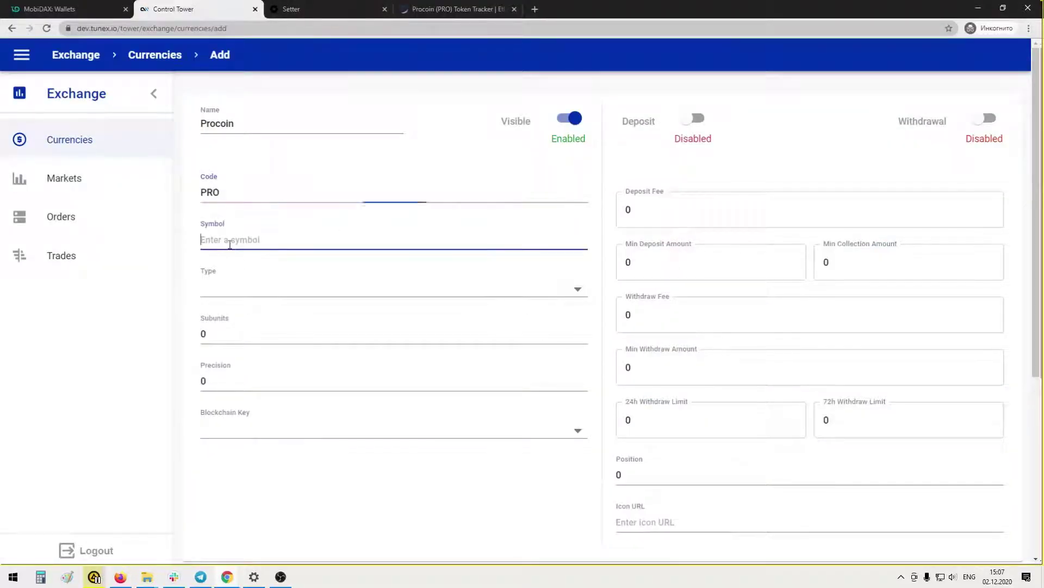
type("P")
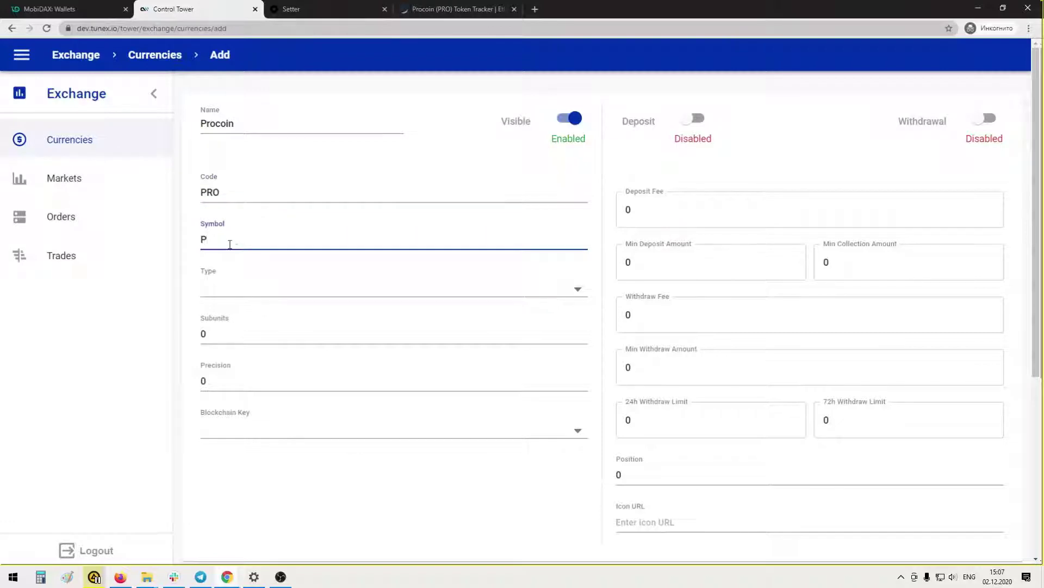
left_click(253, 275)
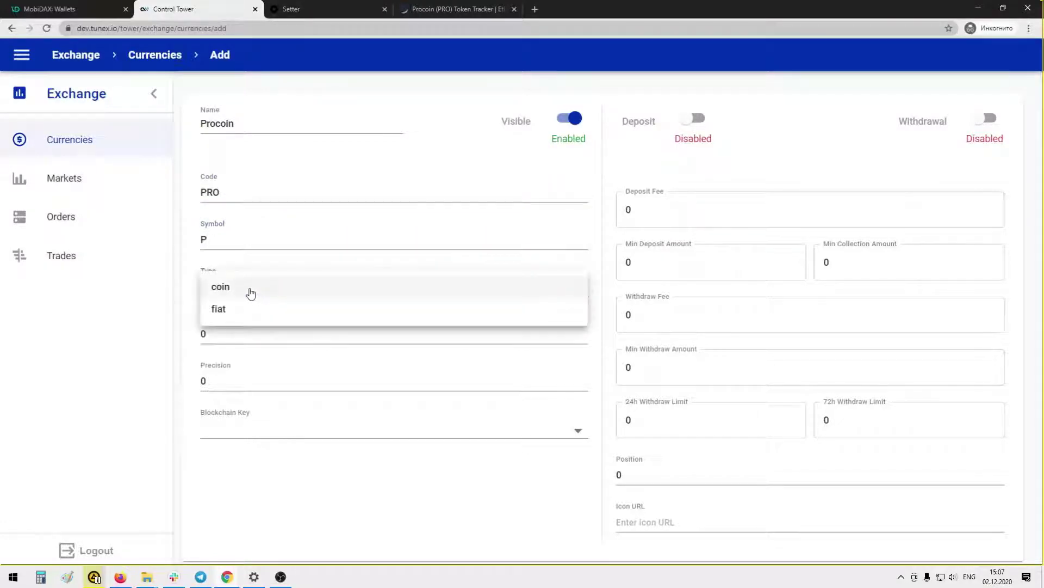
left_click(251, 294)
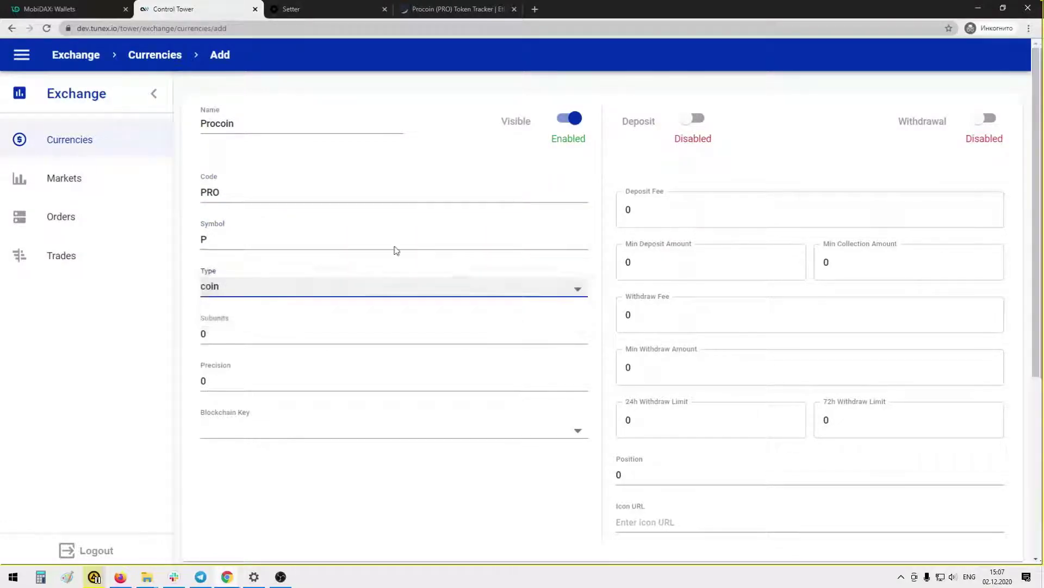
left_click(226, 327)
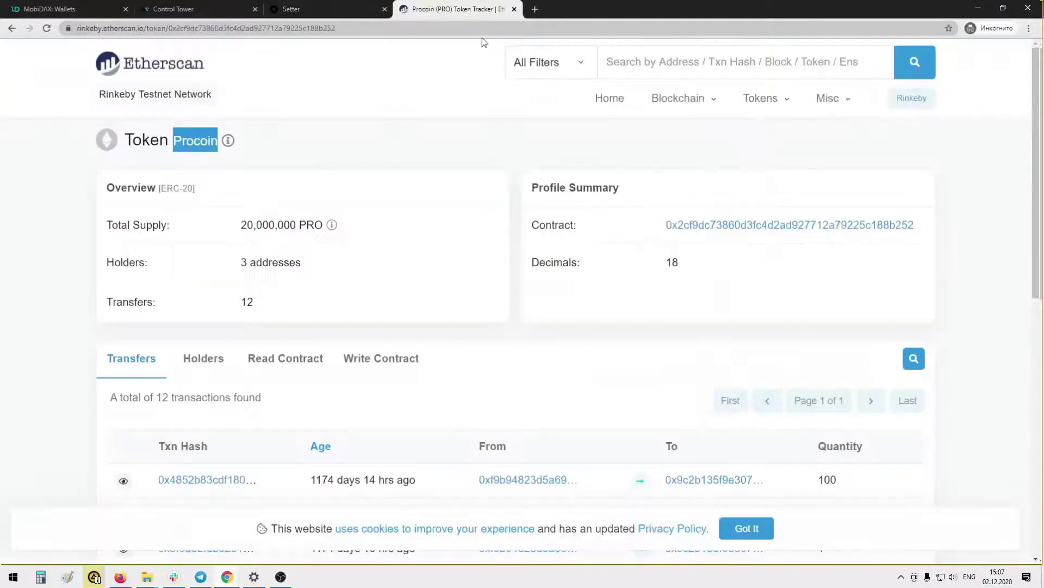
Set Procoin's subunits to 18, copied from the token's Decimals on Etherscan
left_click(451, 9)
double_click(672, 262)
key("ctrl+c")
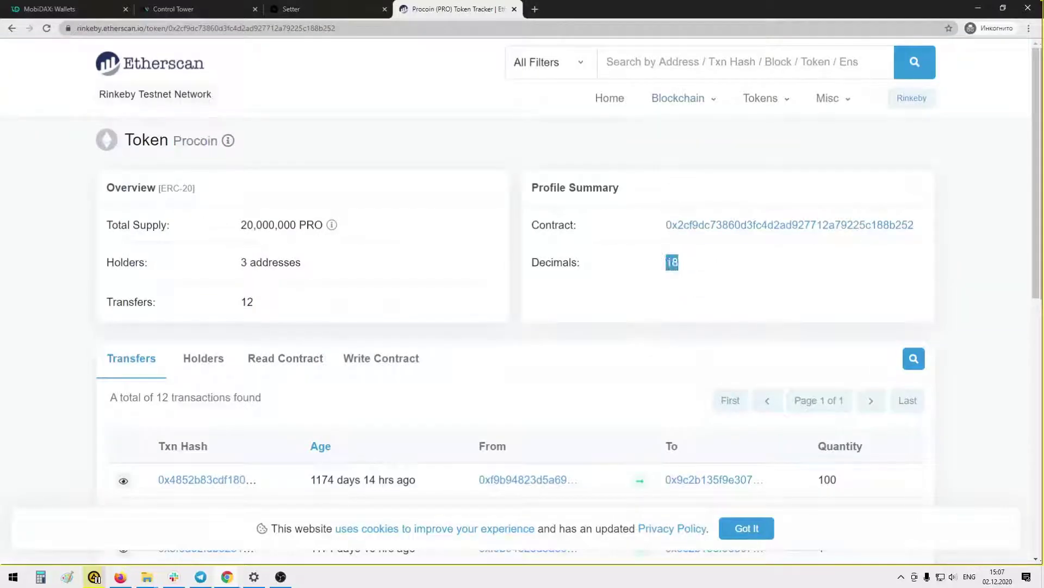
left_click(197, 9)
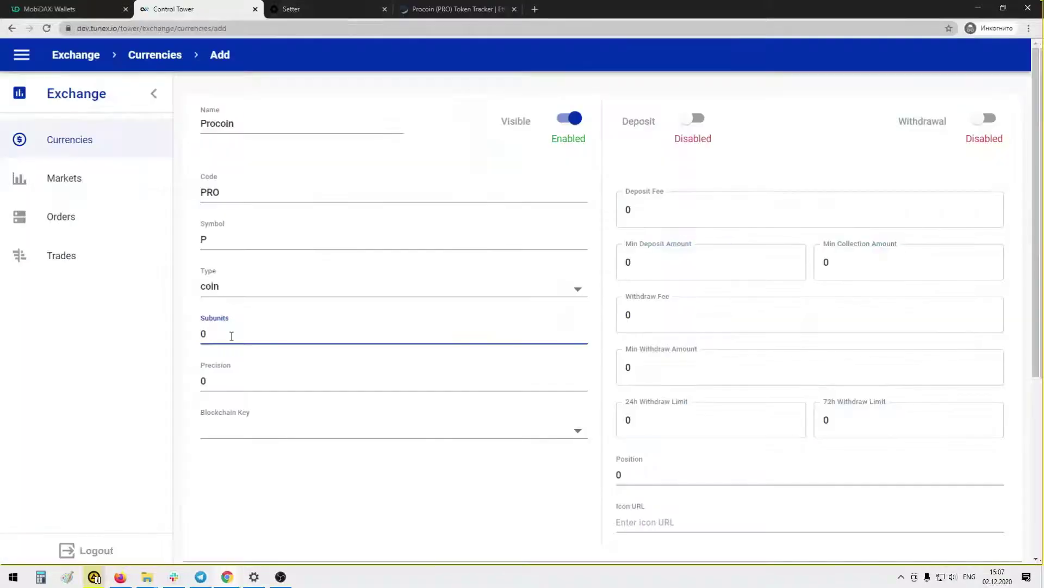
left_click_drag(228, 335, 197, 334)
key("ctrl+v")
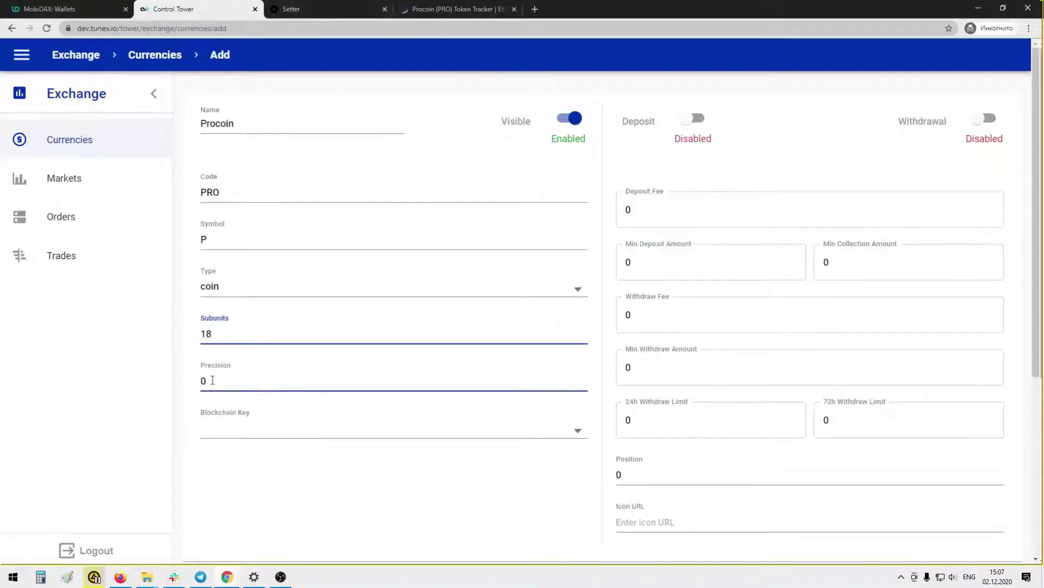
Set precision to 4 and choose eth-rinkeby as the blockchain key
left_click_drag(215, 379, 193, 377)
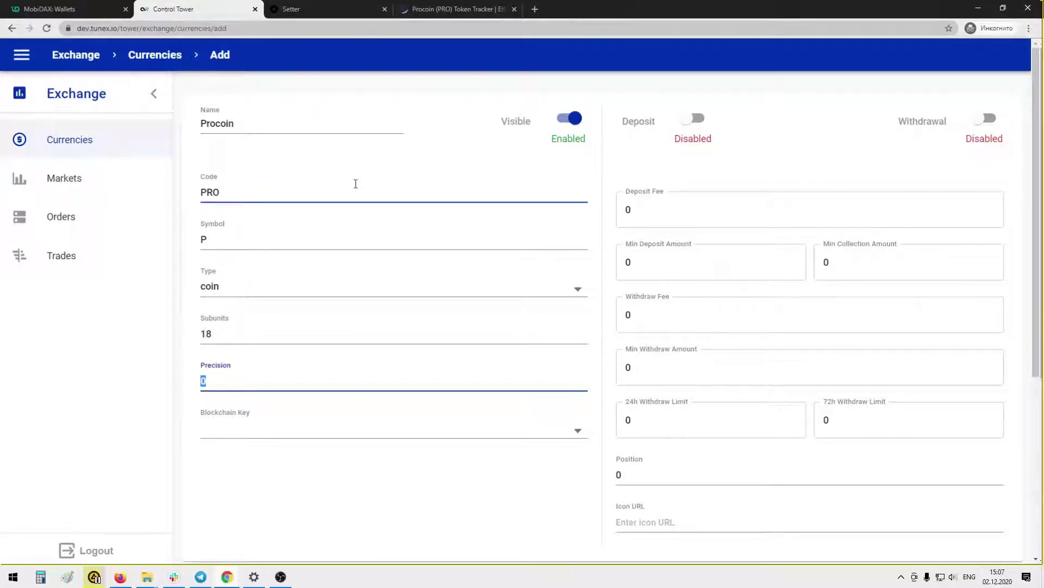
type("4")
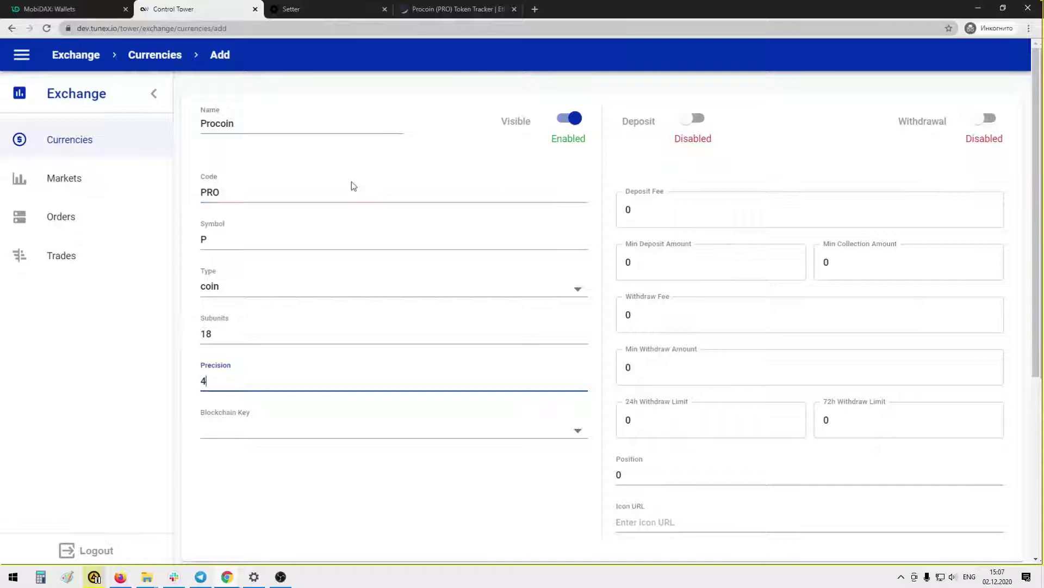
left_click(276, 435)
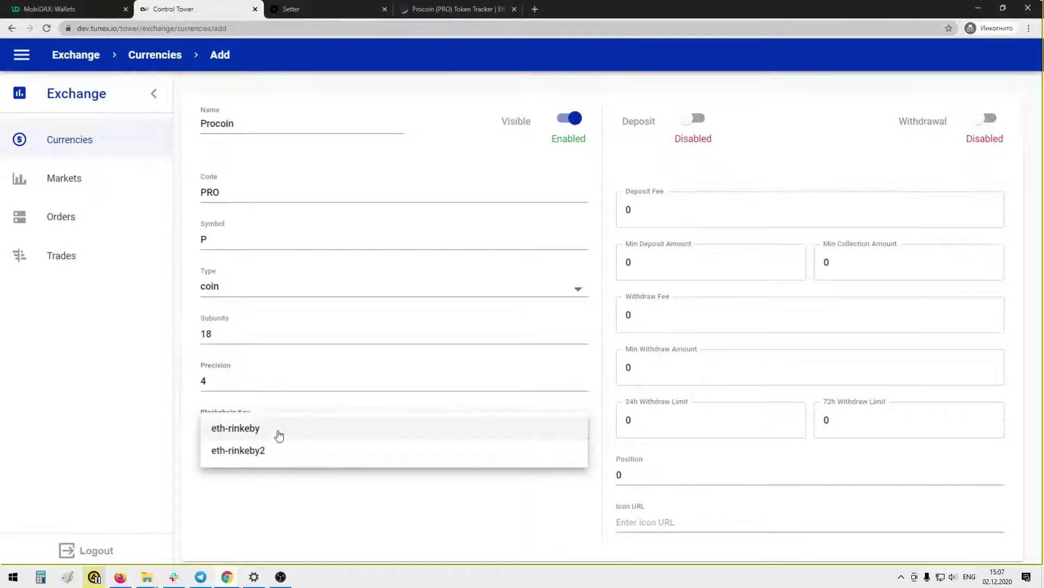
left_click(258, 430)
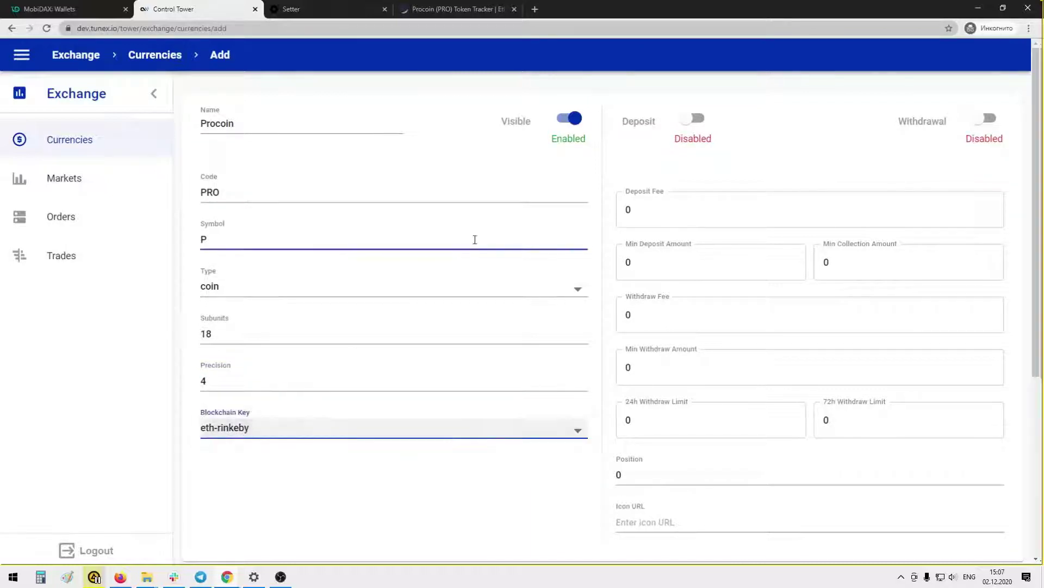
Turn on Procoin deposits and withdrawals and set minimum deposit and collection amounts to 5
left_click(697, 121)
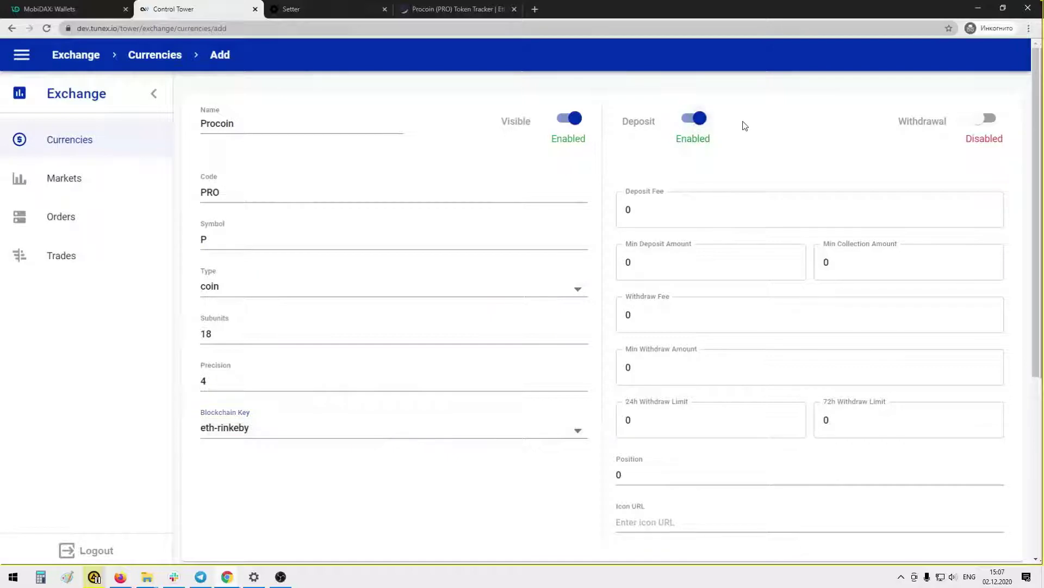
left_click(973, 123)
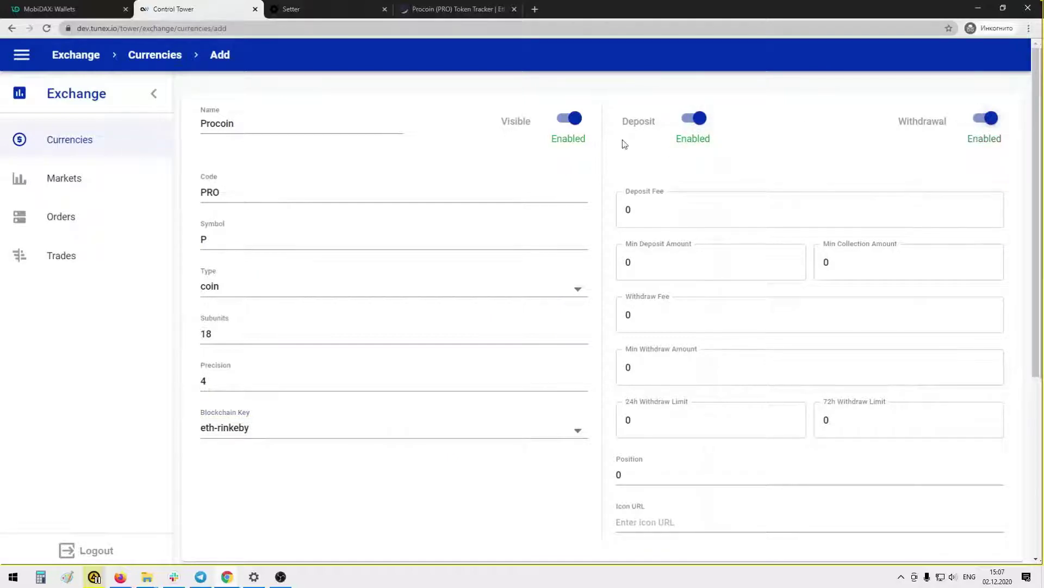
left_click(646, 206)
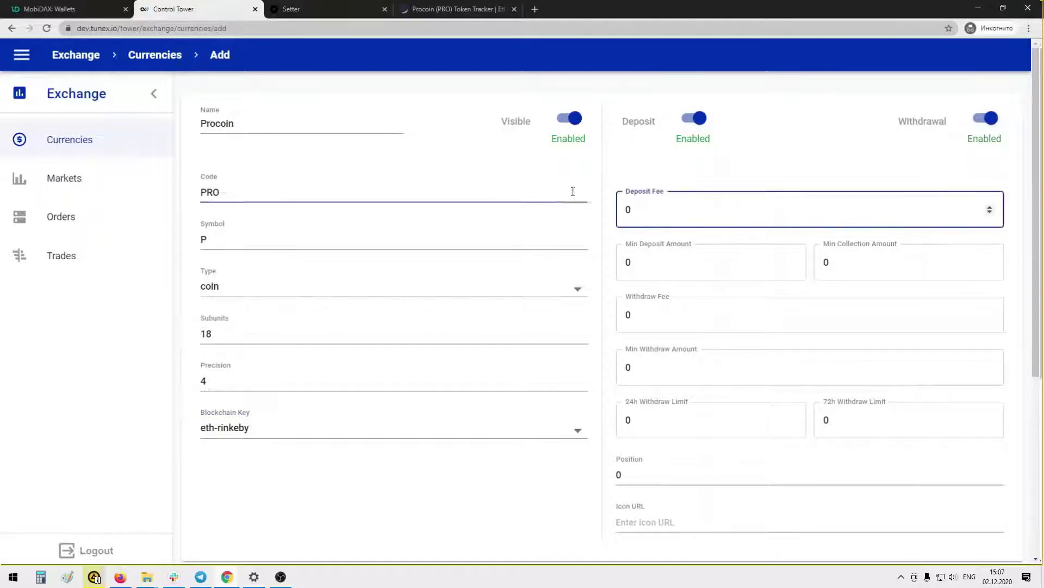
double_click(637, 262)
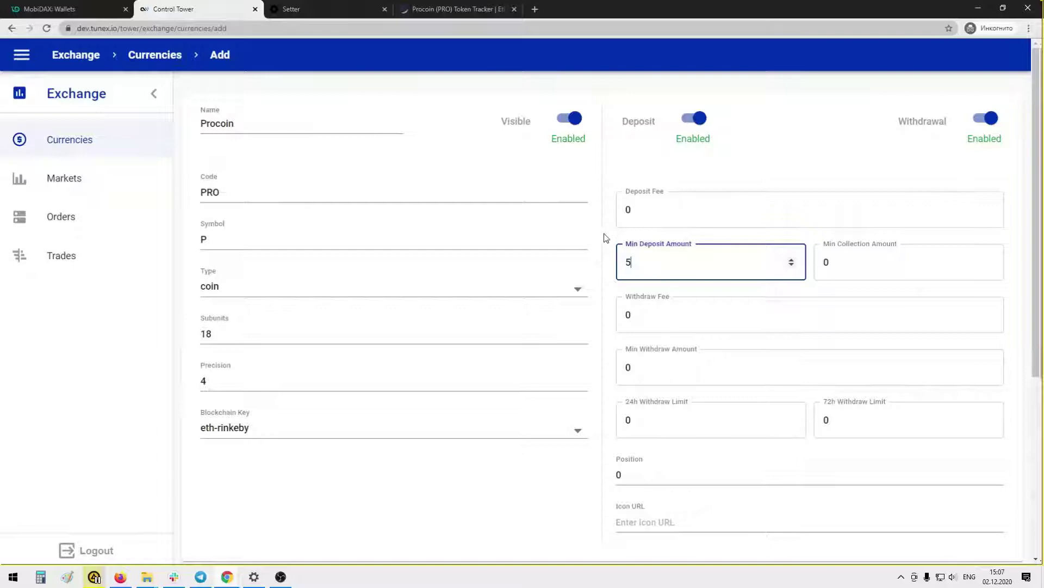
double_click(819, 262)
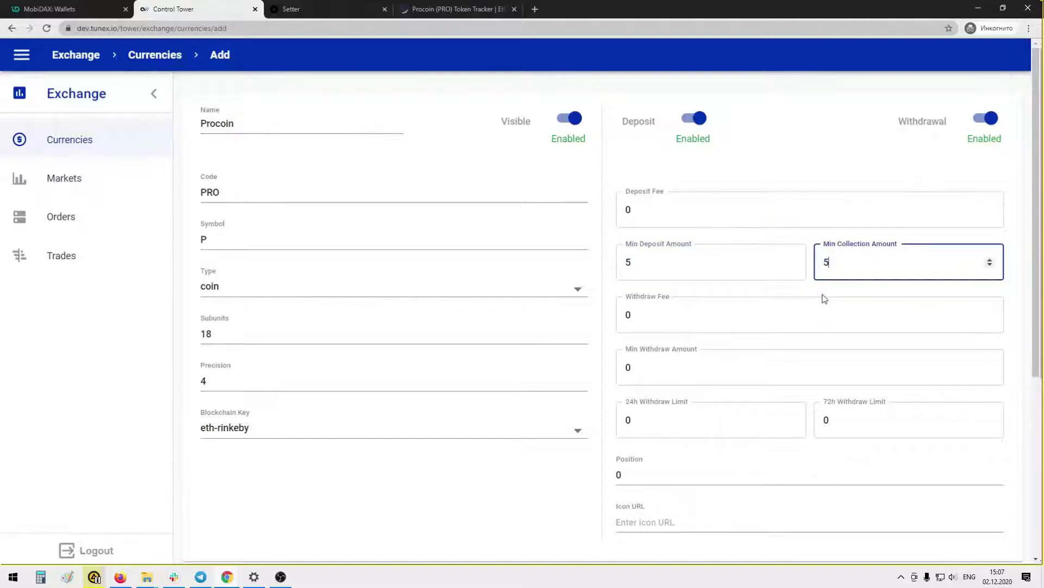
Set withdraw fee 0.2, minimum withdrawal 20, and withdraw limits 1000 (24h) and 2000 (72h)
scroll(685, 262, "down", 2)
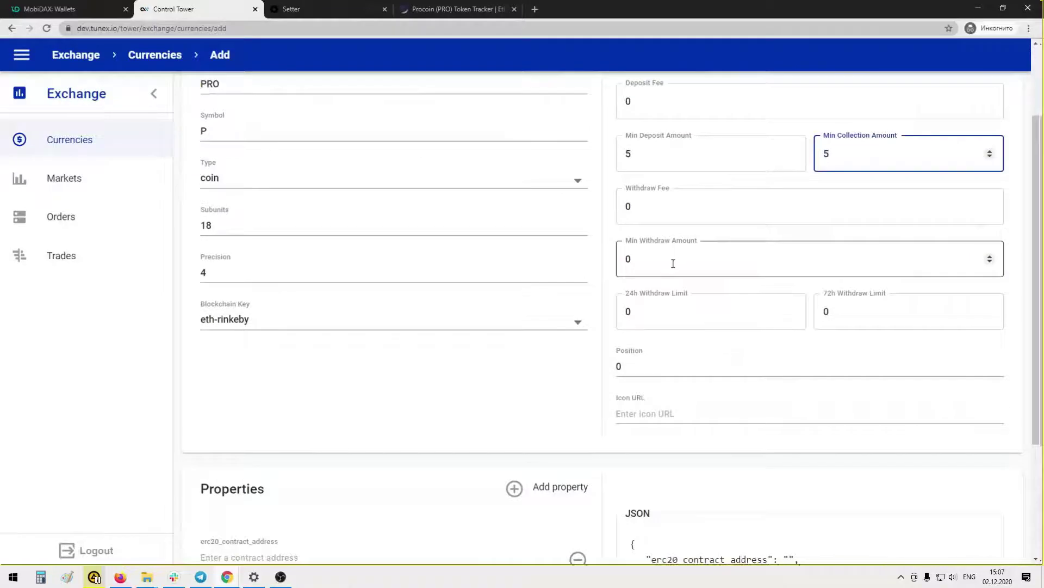
double_click(659, 219)
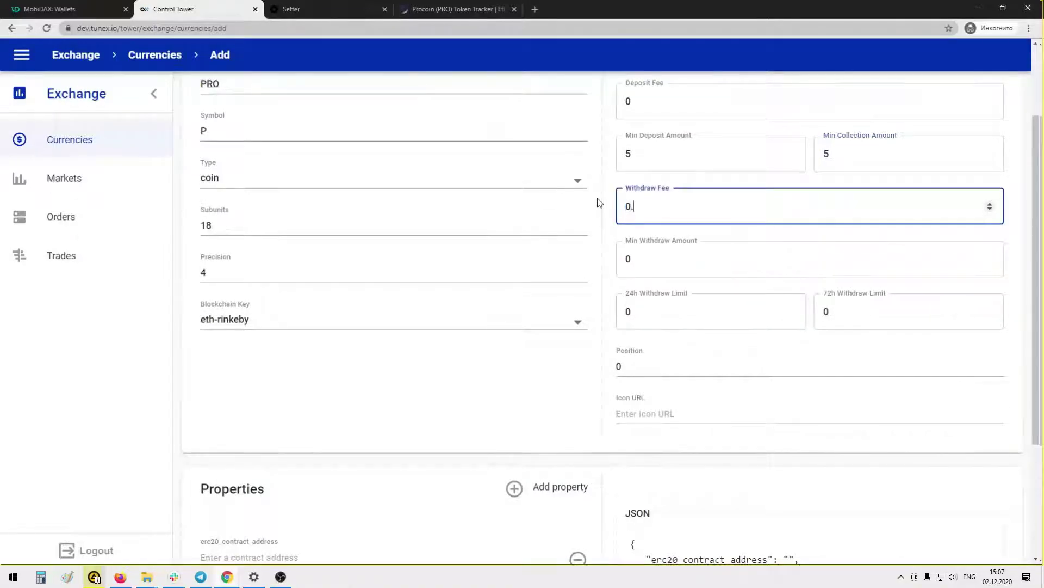
double_click(641, 261)
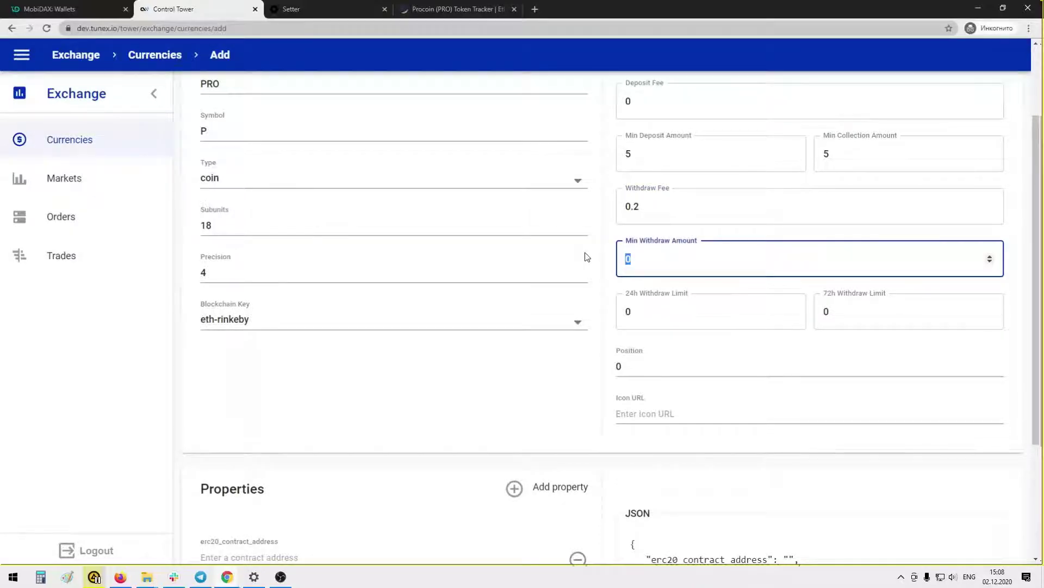
type("20")
double_click(618, 315)
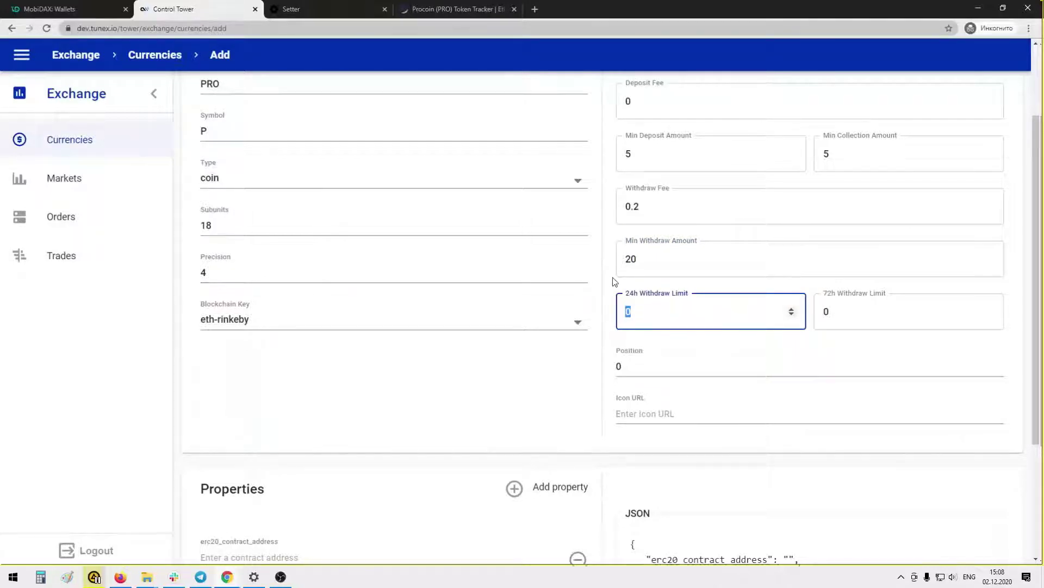
type("1000")
left_click(828, 306)
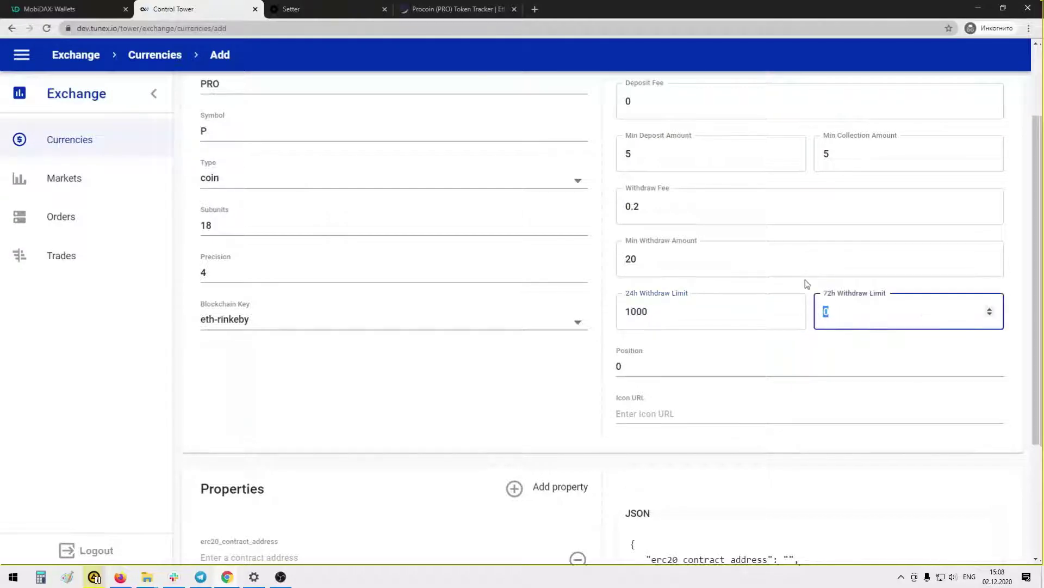
type("2000")
Give Procoin position 3 after checking the existing wallet order in MobiDAX
scroll(691, 324, "down", 1)
left_click(634, 312)
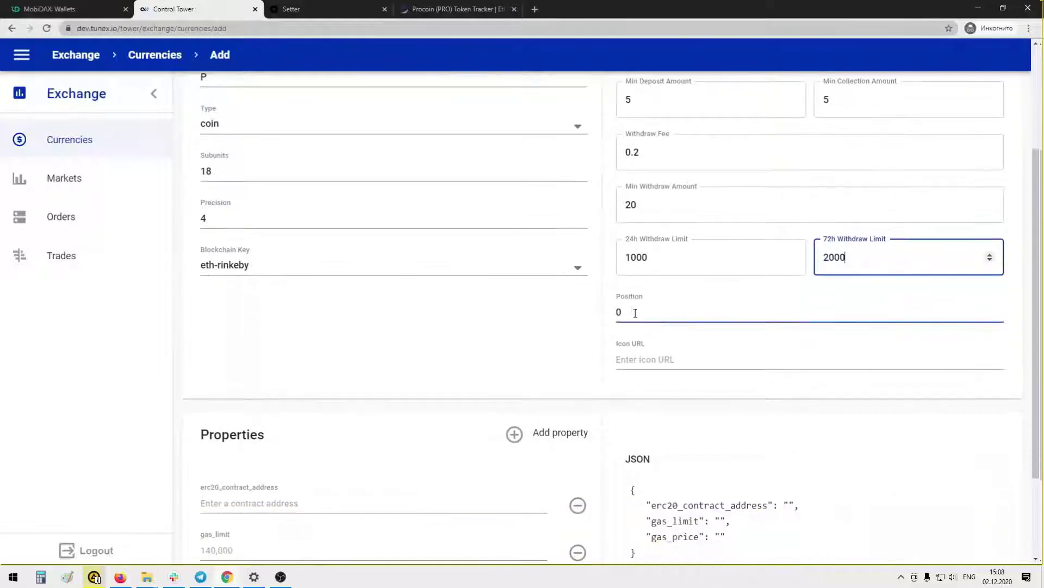
double_click(607, 310)
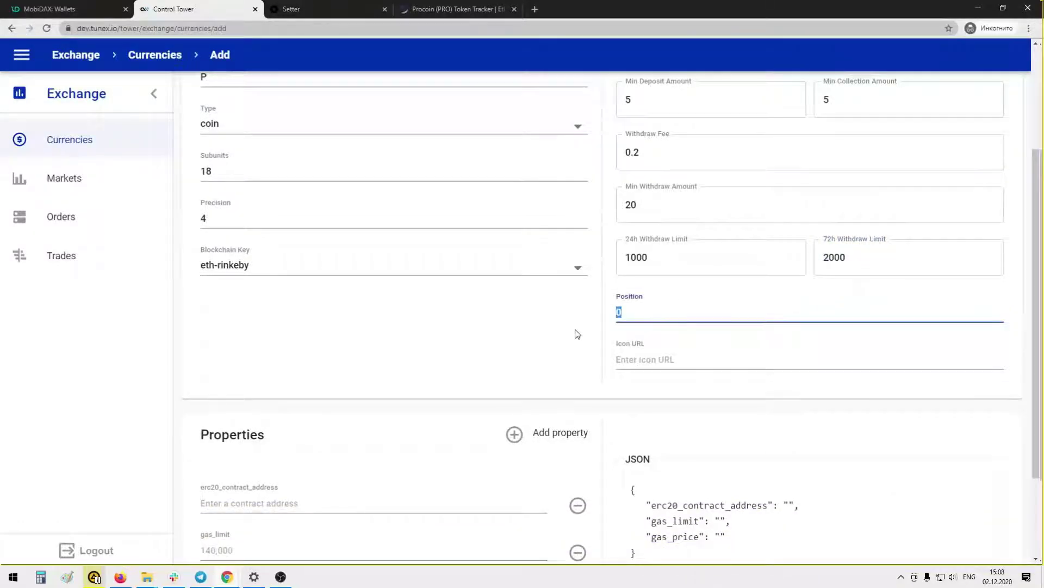
left_click(76, 9)
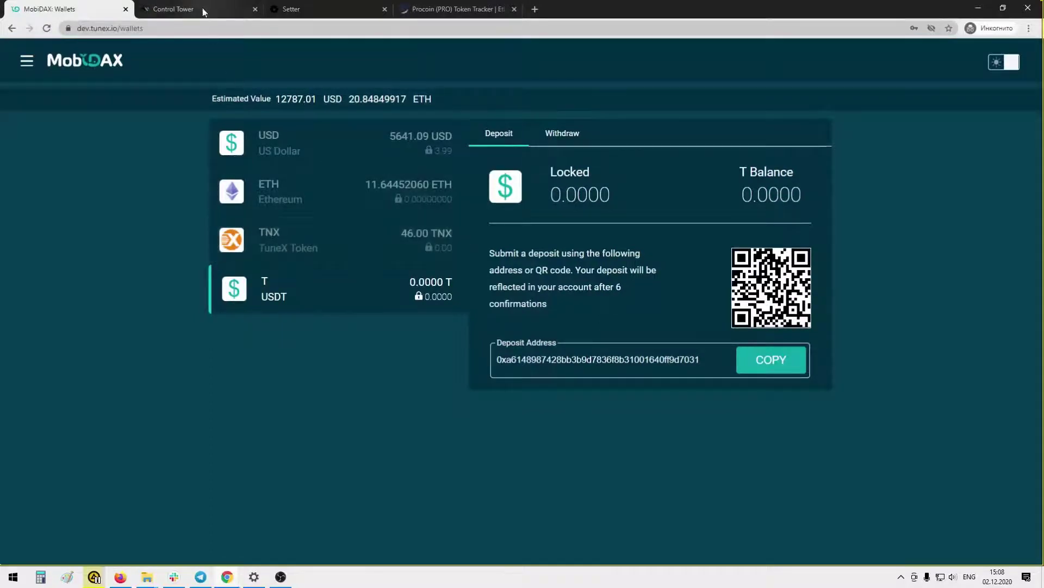
left_click(204, 11)
type("3")
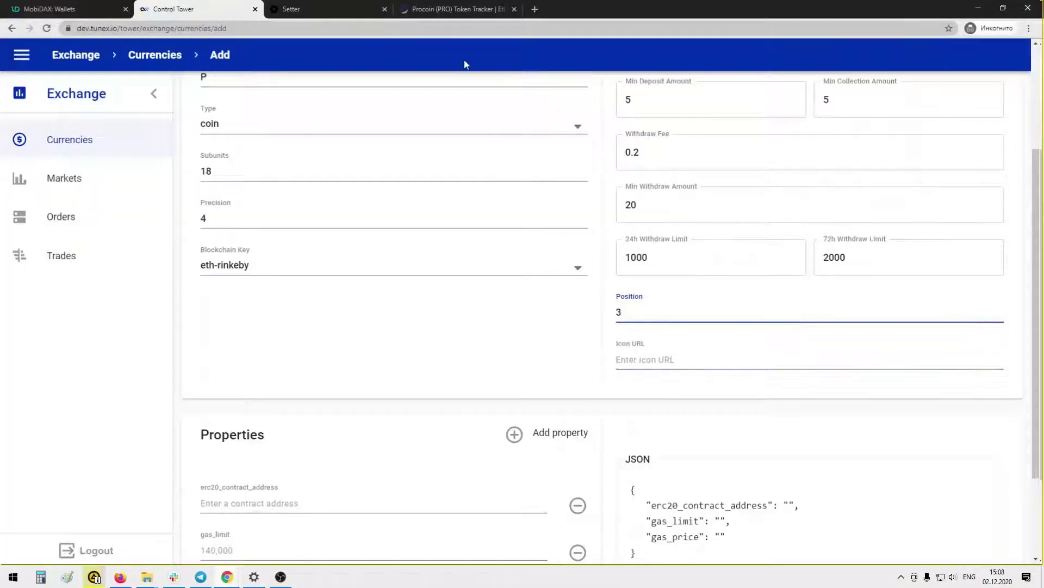
left_click(469, 10)
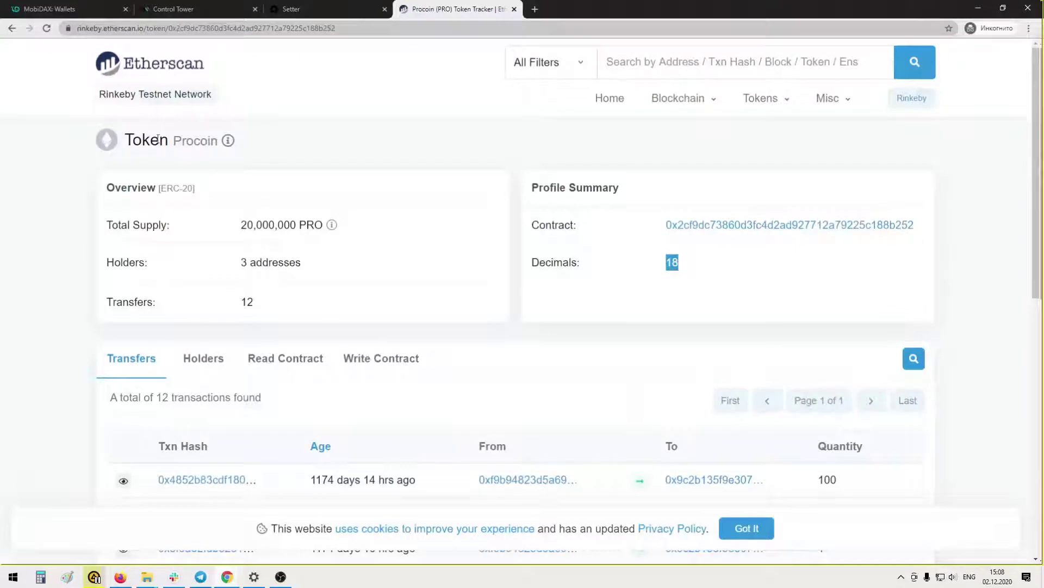
left_click_drag(174, 137, 218, 141)
key("ctrl+c")
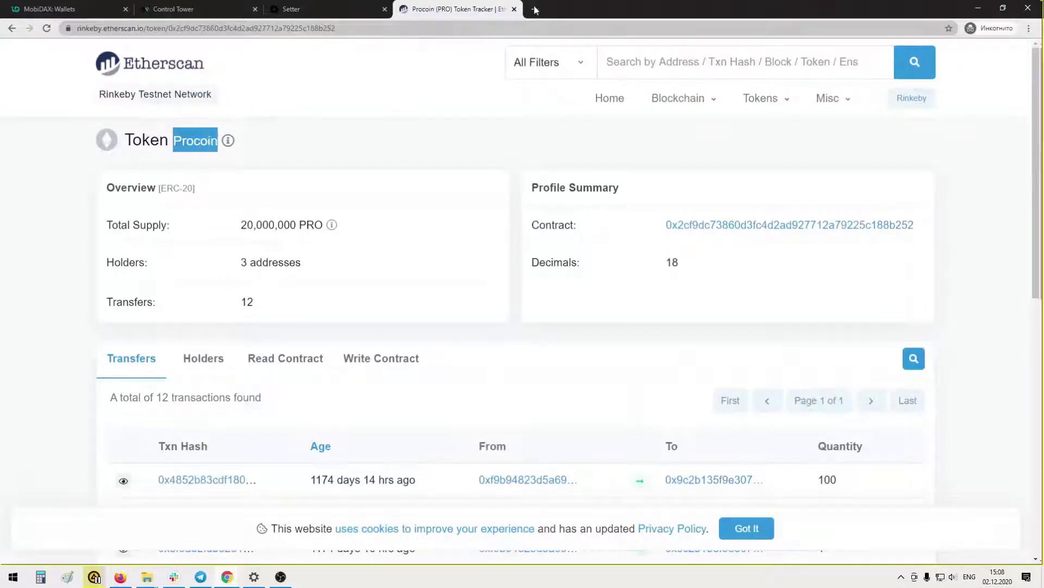
left_click(535, 9)
key("ctrl+v")
key("Return")
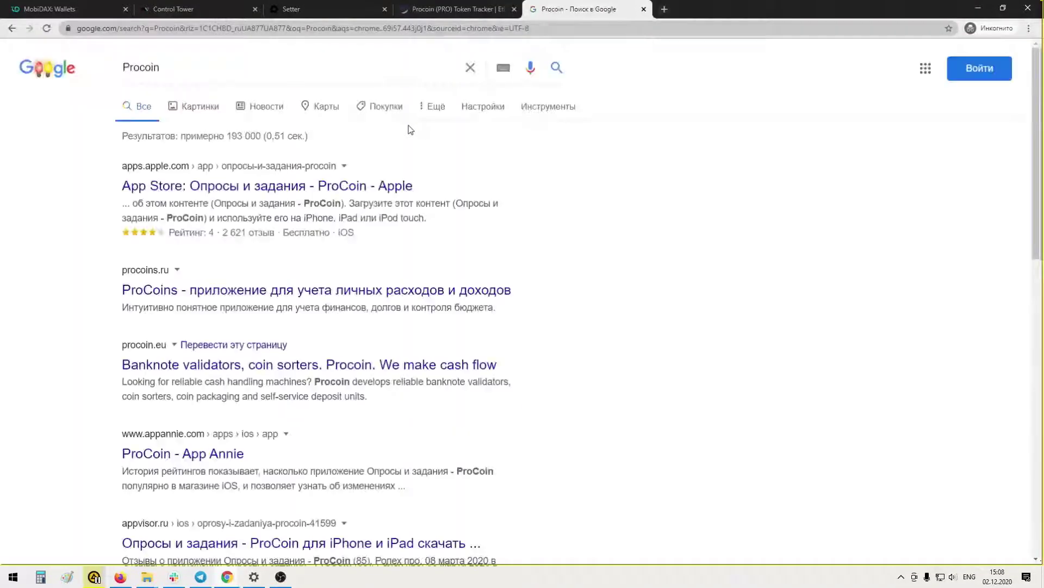
left_click(227, 65)
type("logo")
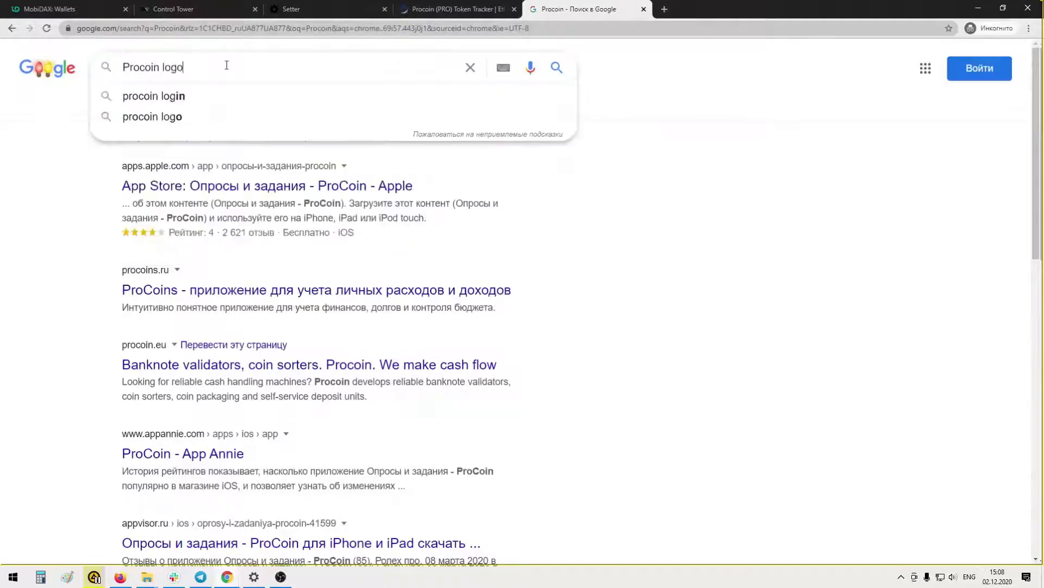
key("Return")
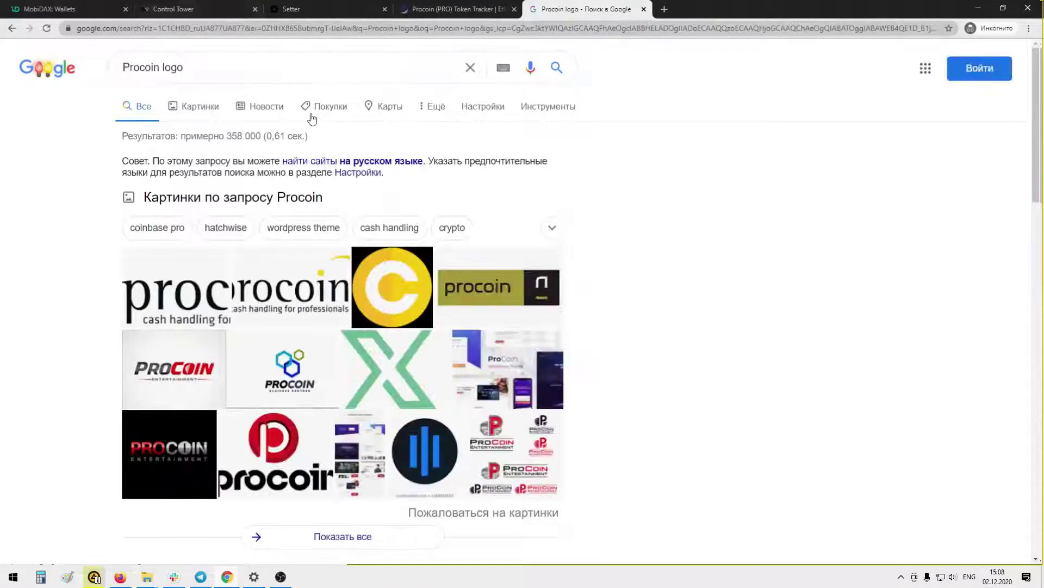
left_click(409, 274)
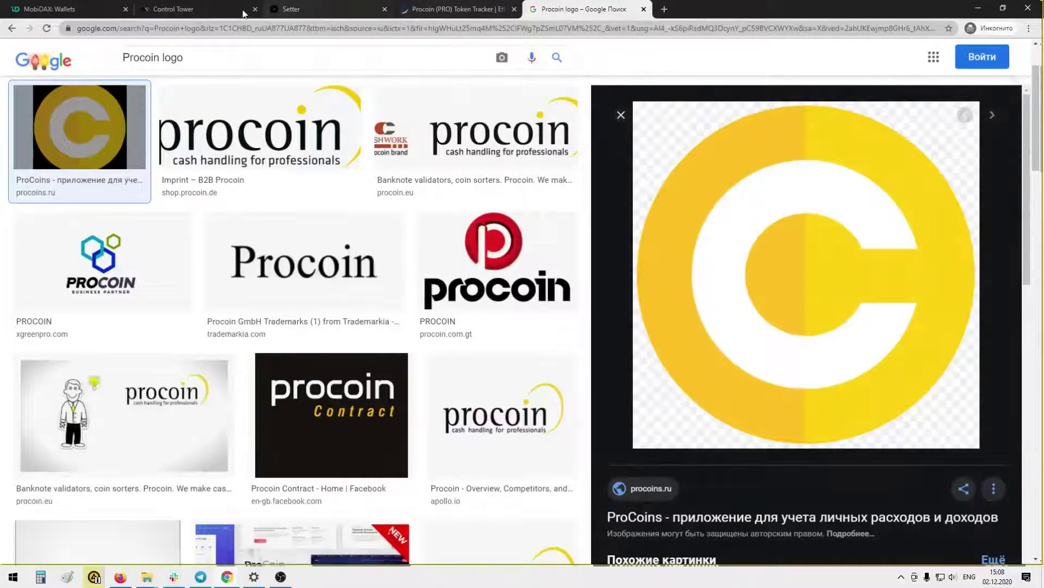
left_click(210, 10)
Fill in the icon URL and paste Procoin's Etherscan contract address into erc20_contract_address
left_click(638, 359)
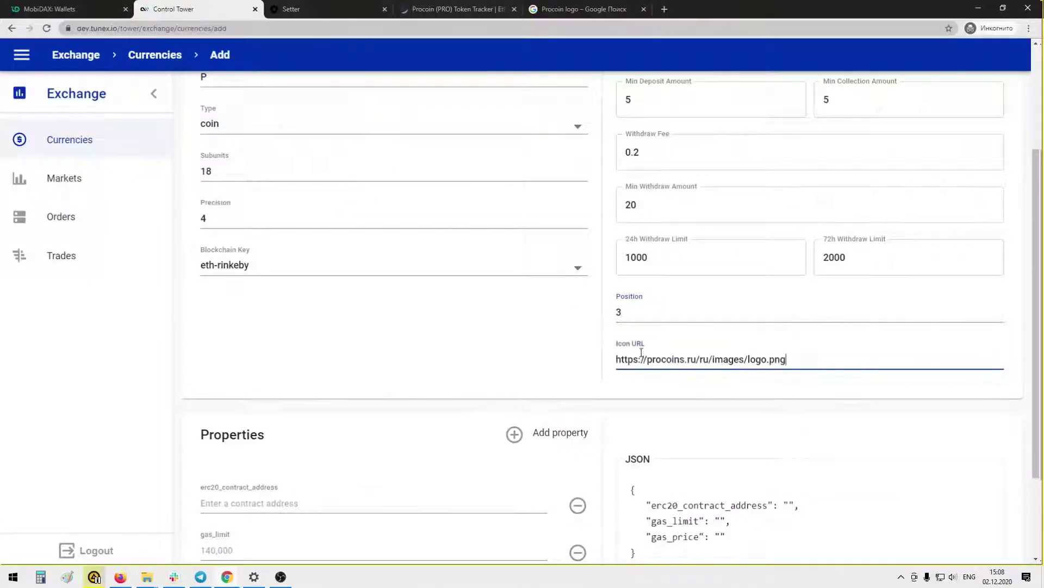
scroll(428, 289, "down", 2)
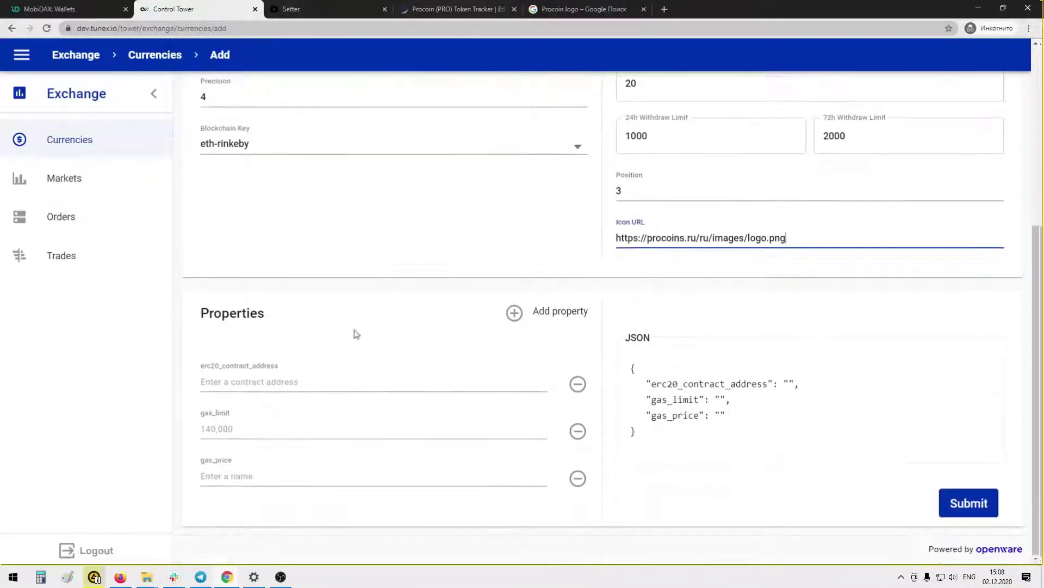
left_click(457, 8)
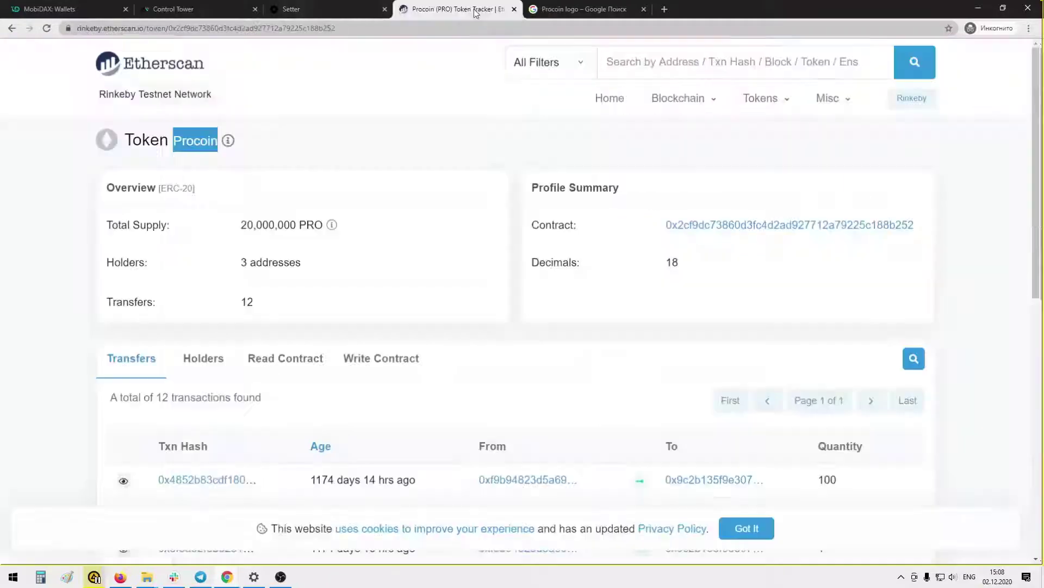
left_click(921, 225)
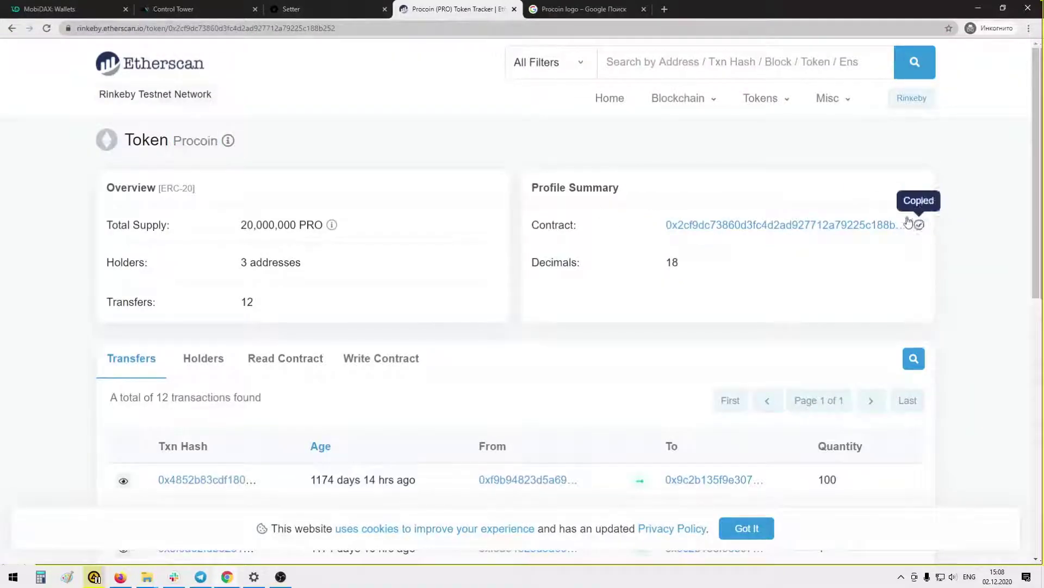
left_click(199, 9)
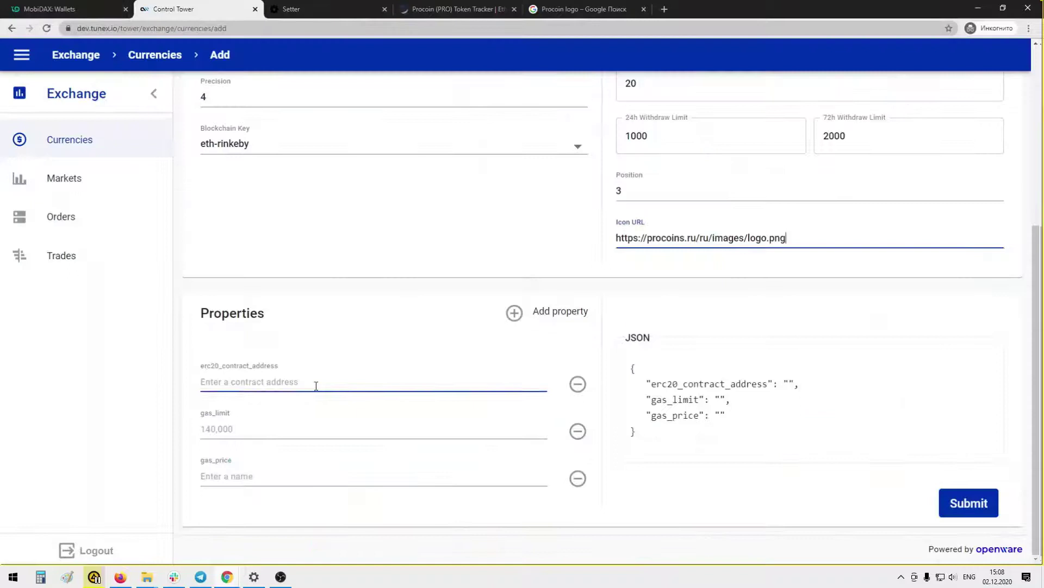
left_click(315, 385)
key("ctrl+v")
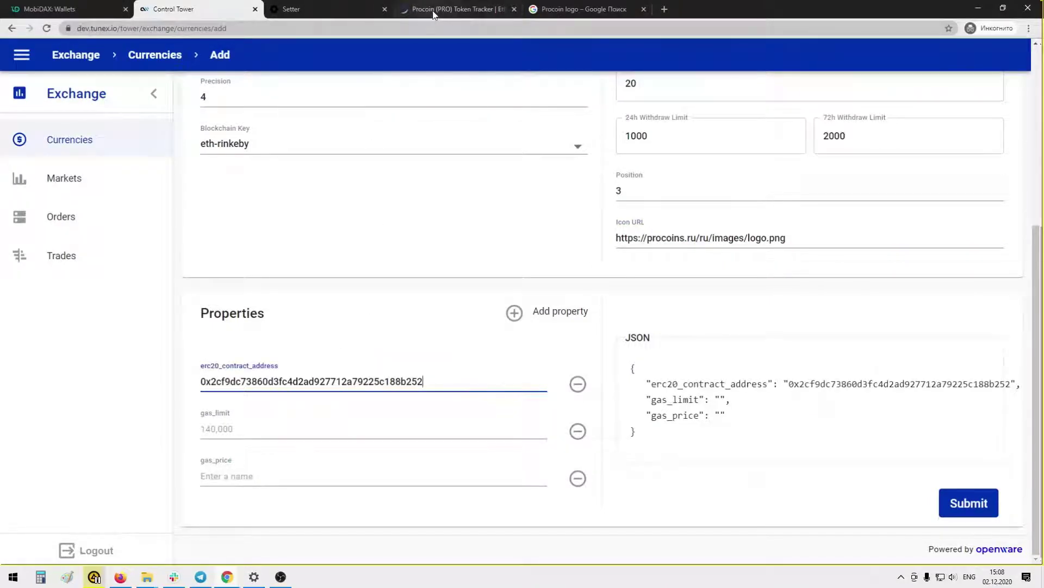
left_click(249, 425)
type("14")
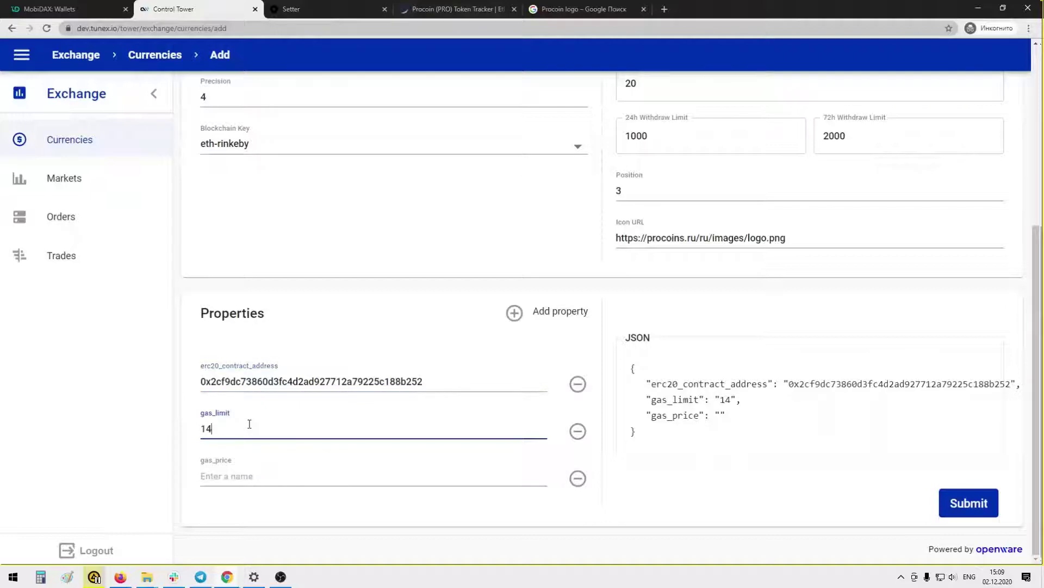
type("000")
left_click(235, 477)
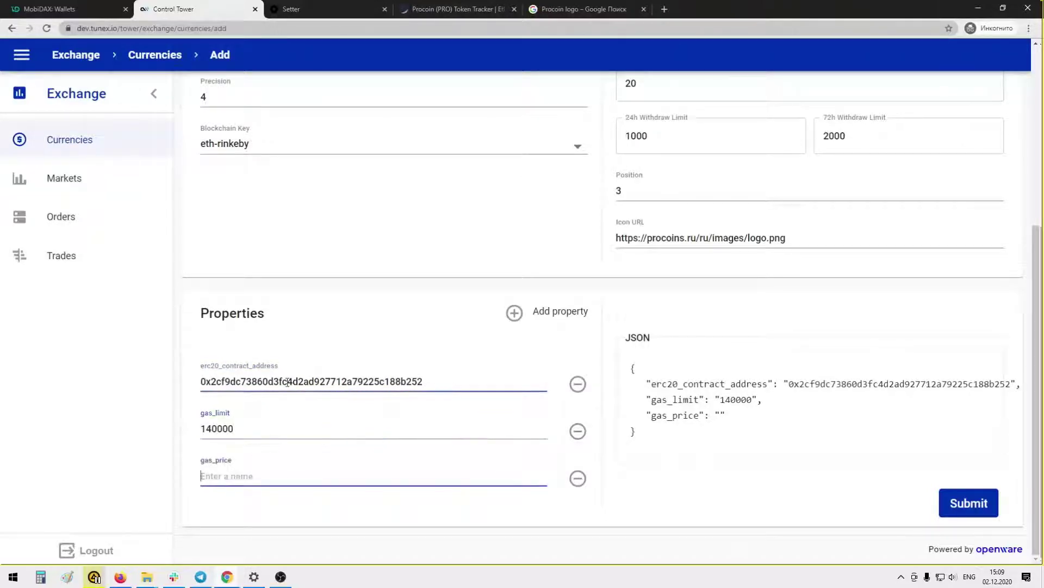
type("100000")
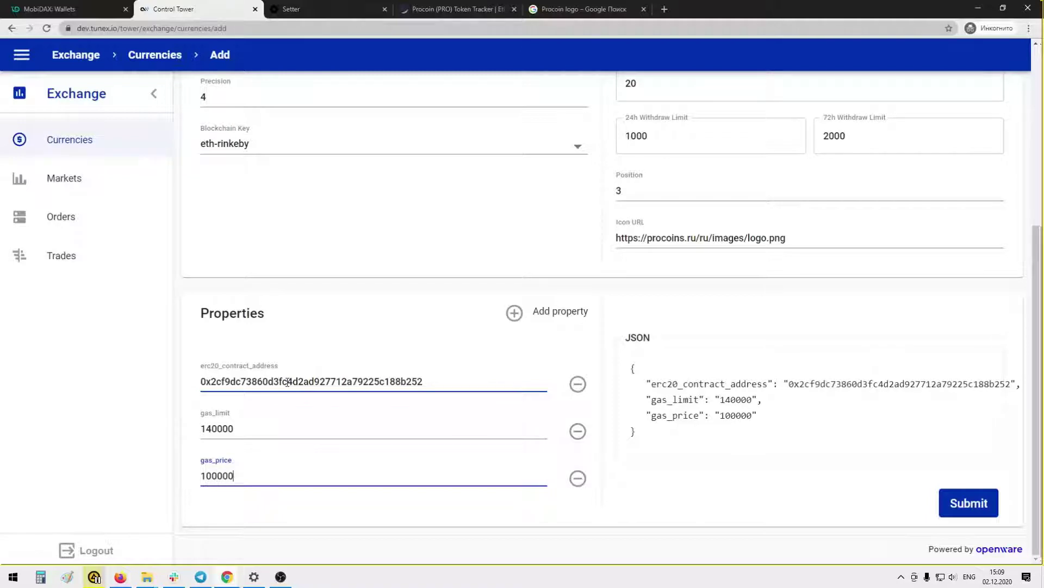
type("000000")
scroll(618, 436, "up", 5)
scroll(659, 349, "down", 5)
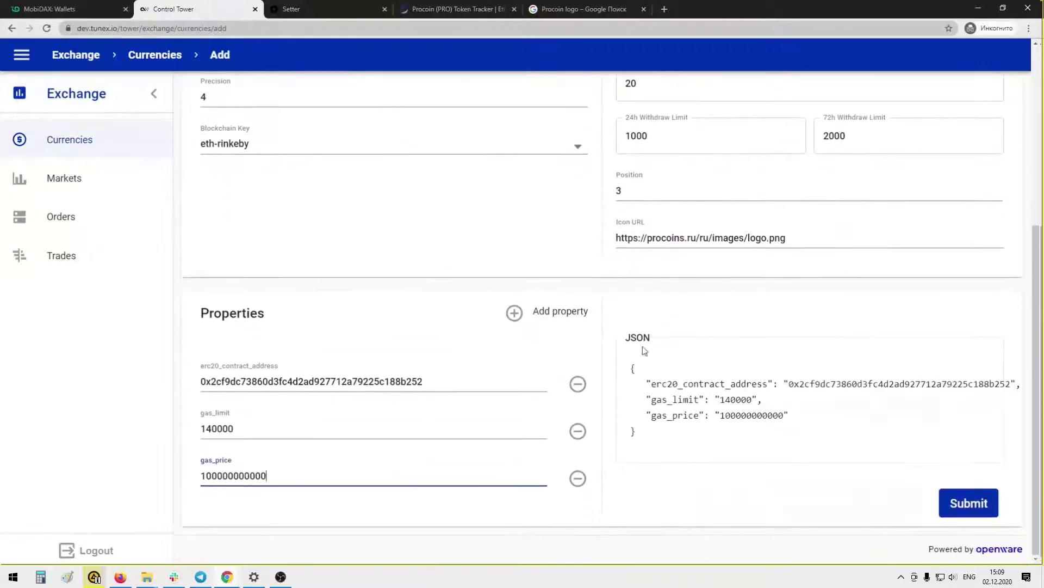
left_click(967, 505)
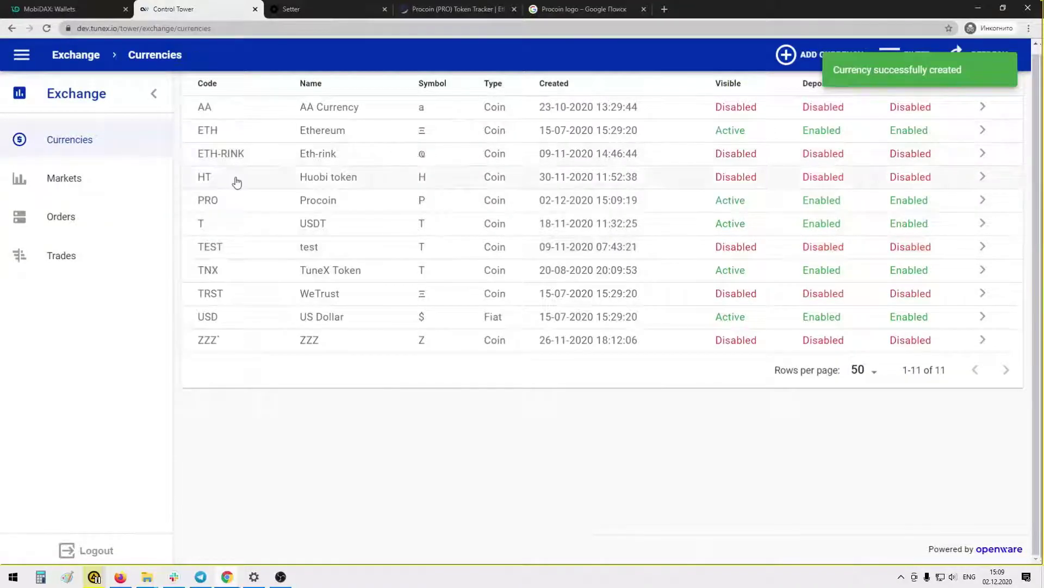
Review the saved Procoin (PRO) currency in Control Tower
left_click(352, 206)
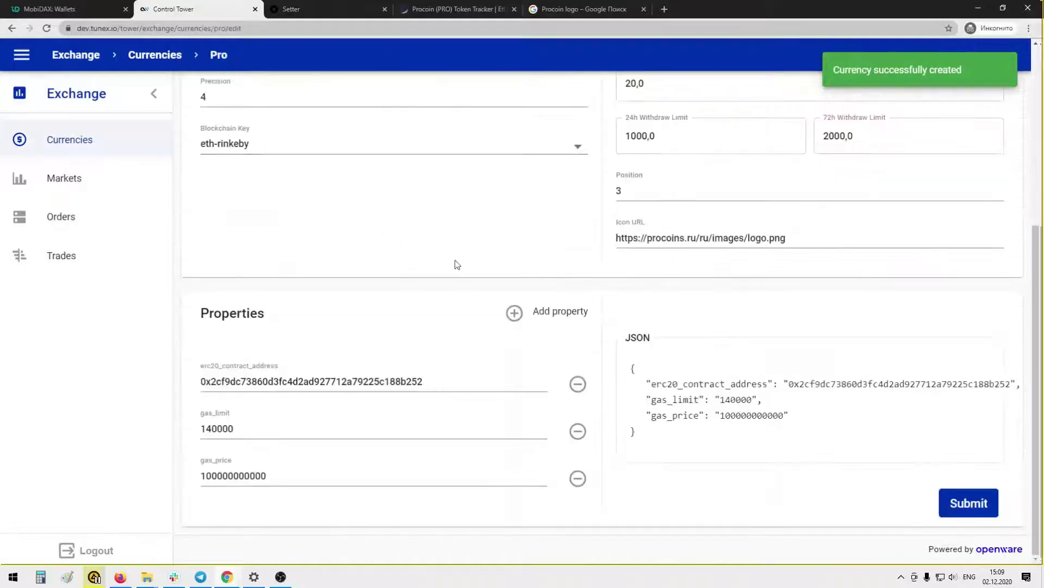
scroll(646, 223, "up", 5)
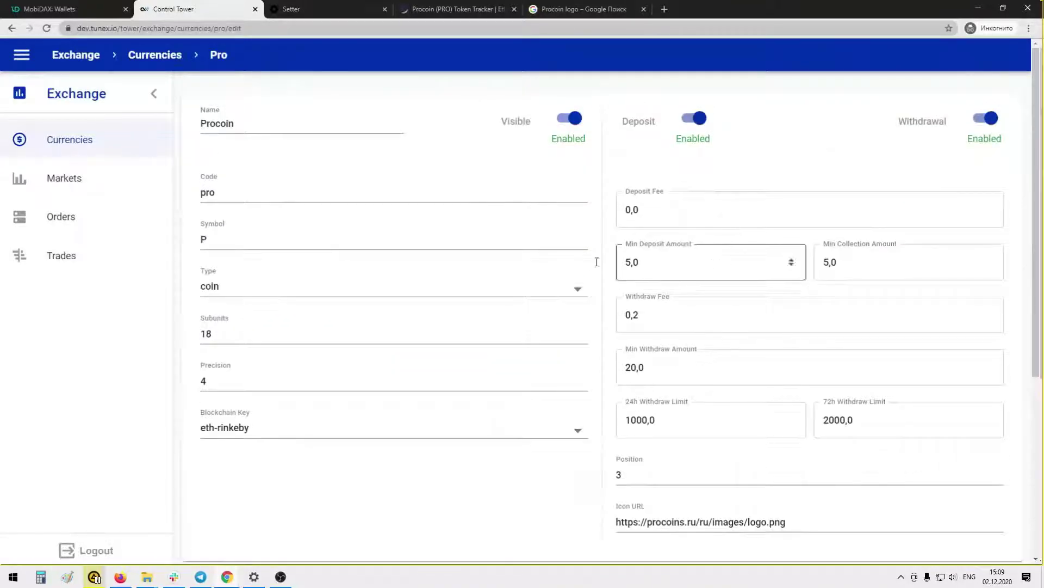
scroll(576, 278, "down", 5)
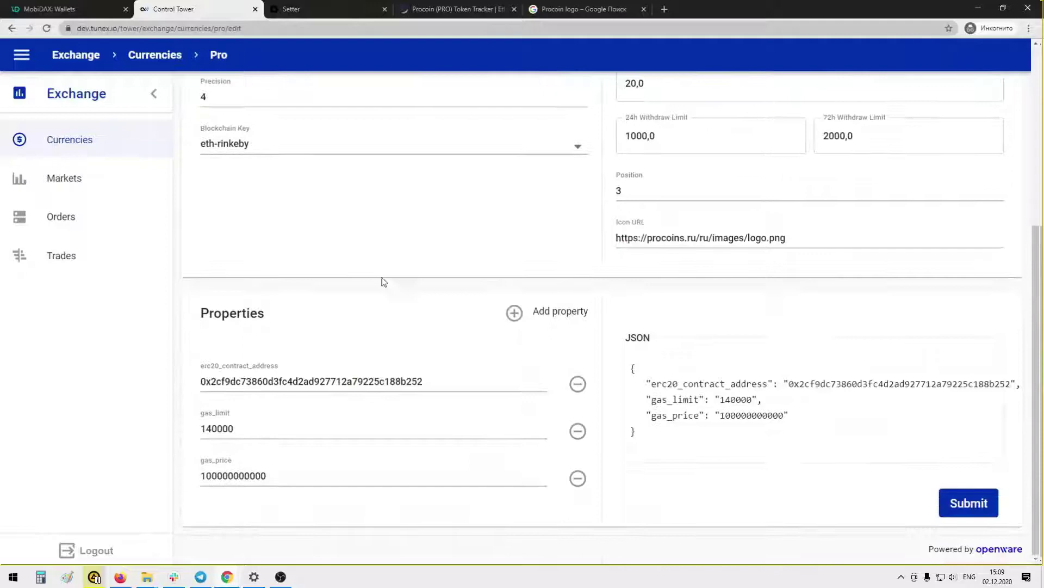
scroll(383, 279, "up", 5)
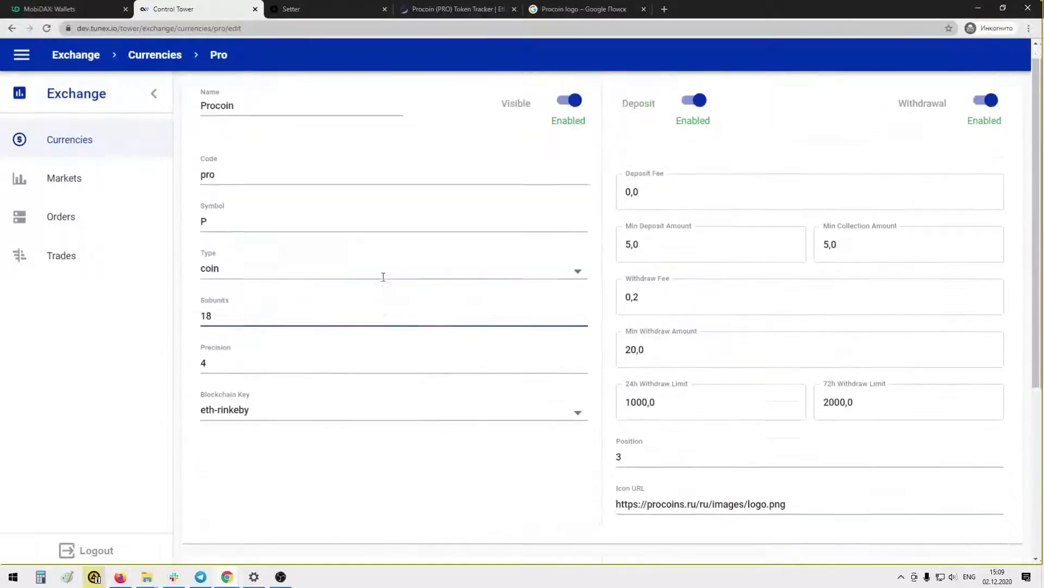
Start a blank new currency in Setter ASAP, then return to Etherscan's Procoin token page
left_click(348, 13)
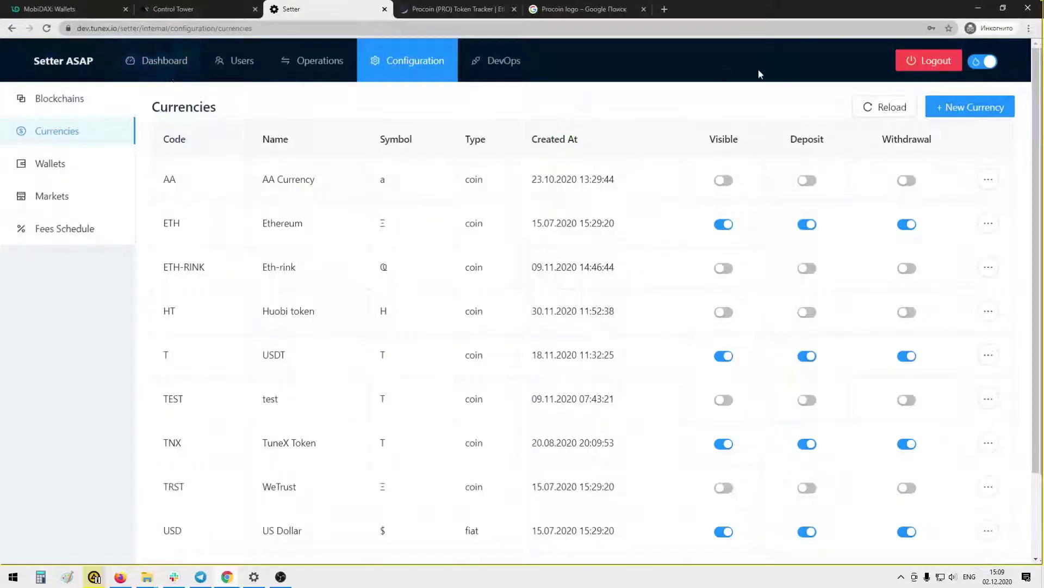
left_click(972, 113)
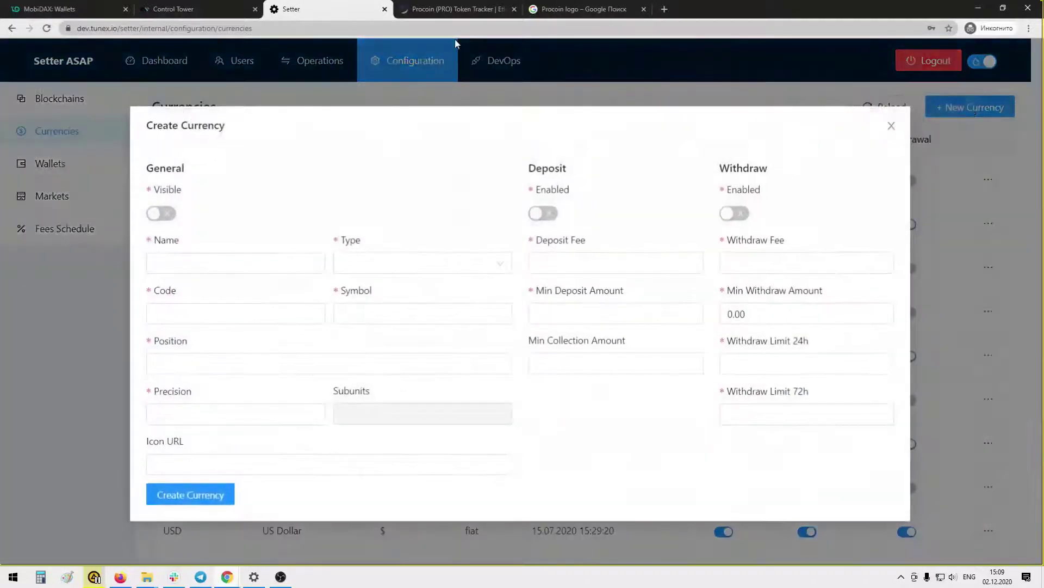
left_click(468, 12)
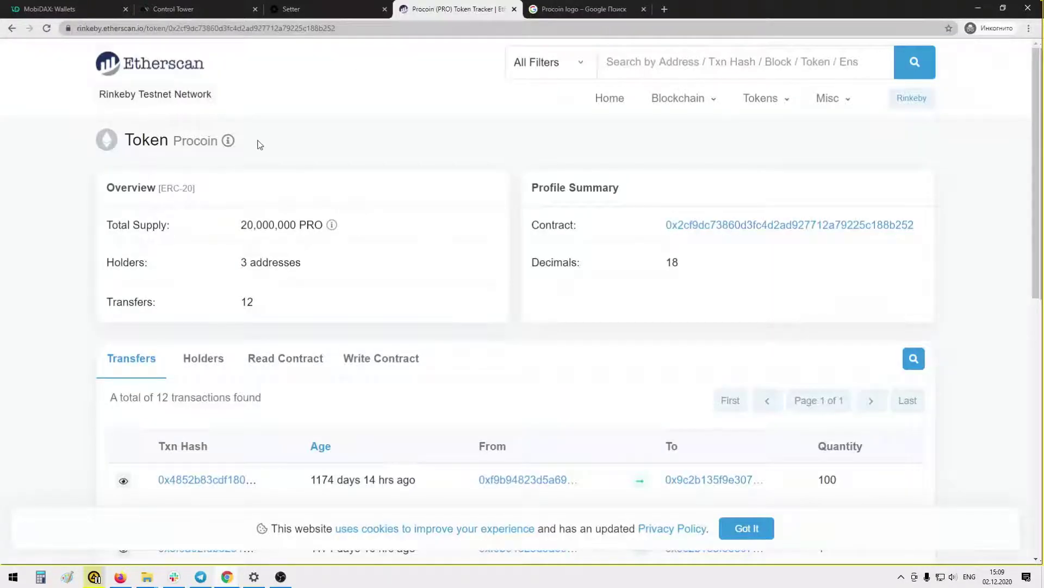
Search the Rinkeby explorer for 'coin', open the City-Coin (City) token page and select its name
left_click(12, 28)
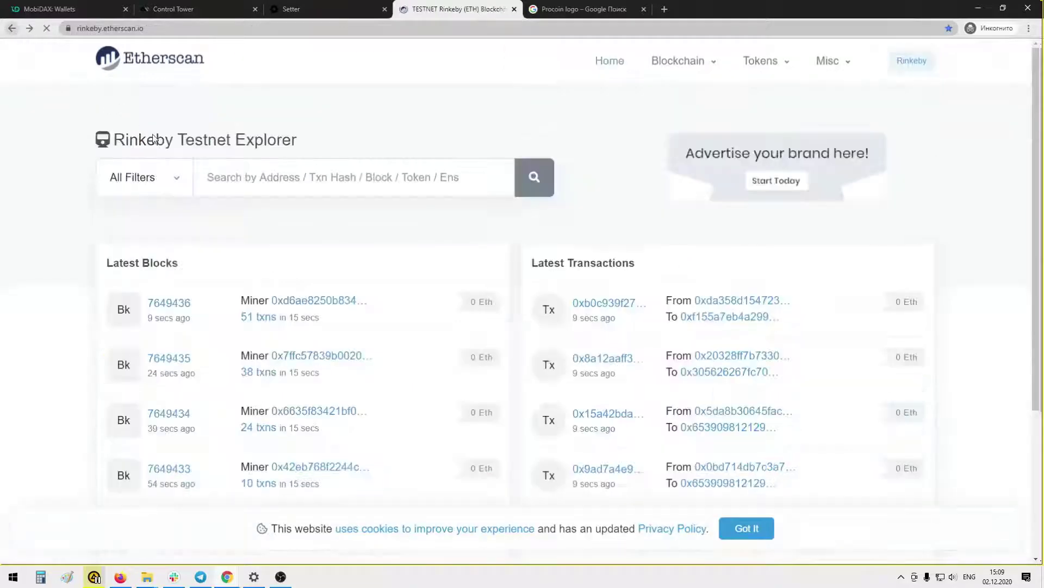
left_click(239, 180)
type("coin")
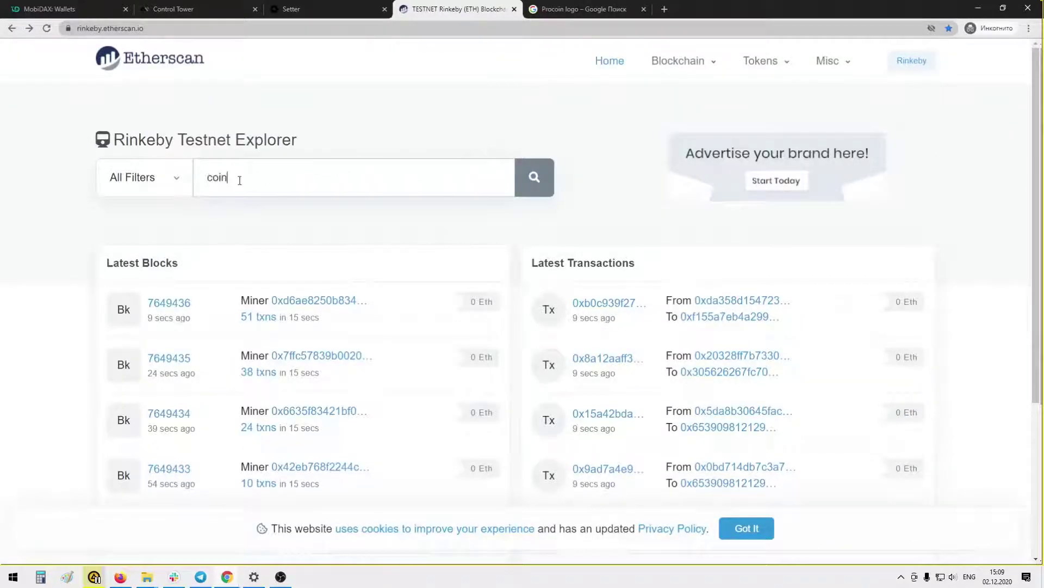
scroll(314, 295, "down", 3)
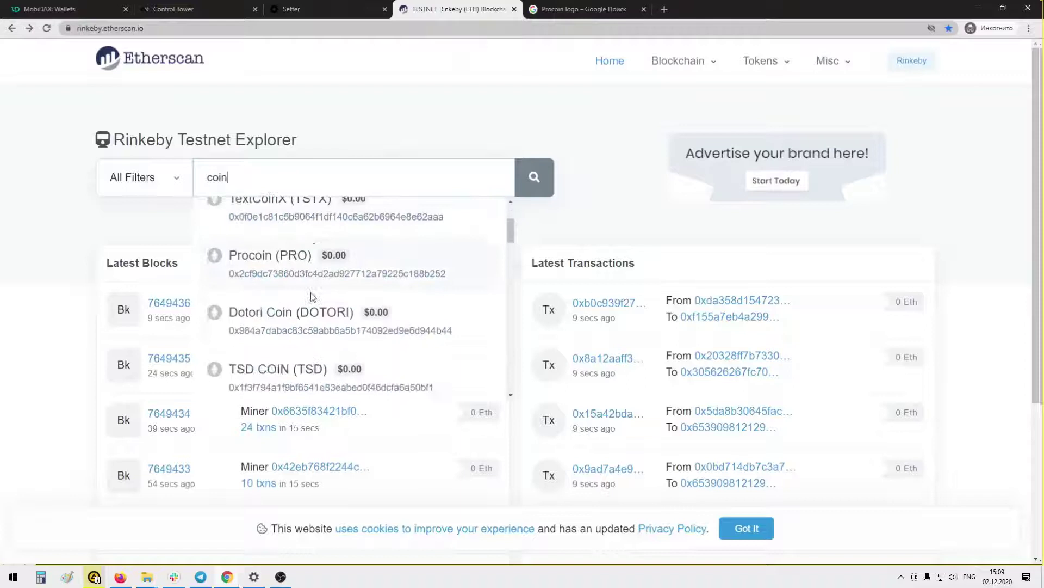
scroll(314, 295, "down", 3)
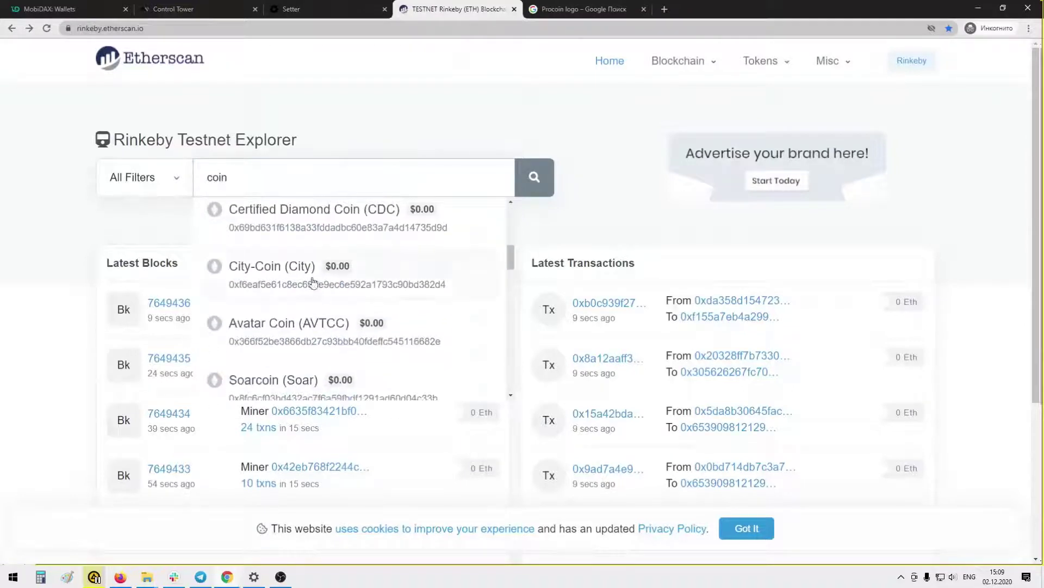
left_click(294, 279)
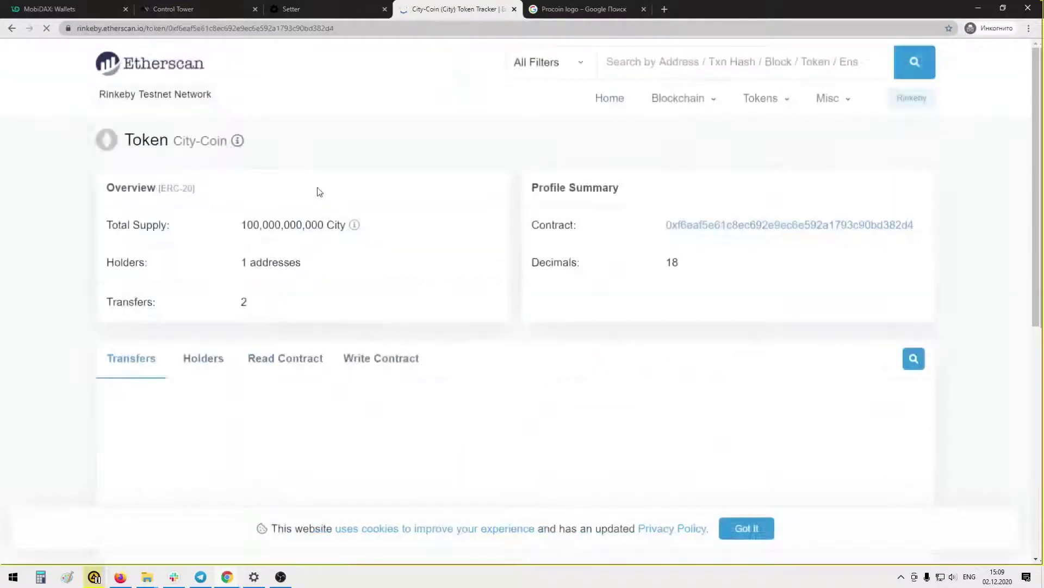
left_click_drag(172, 141, 228, 141)
key("ctrl+c")
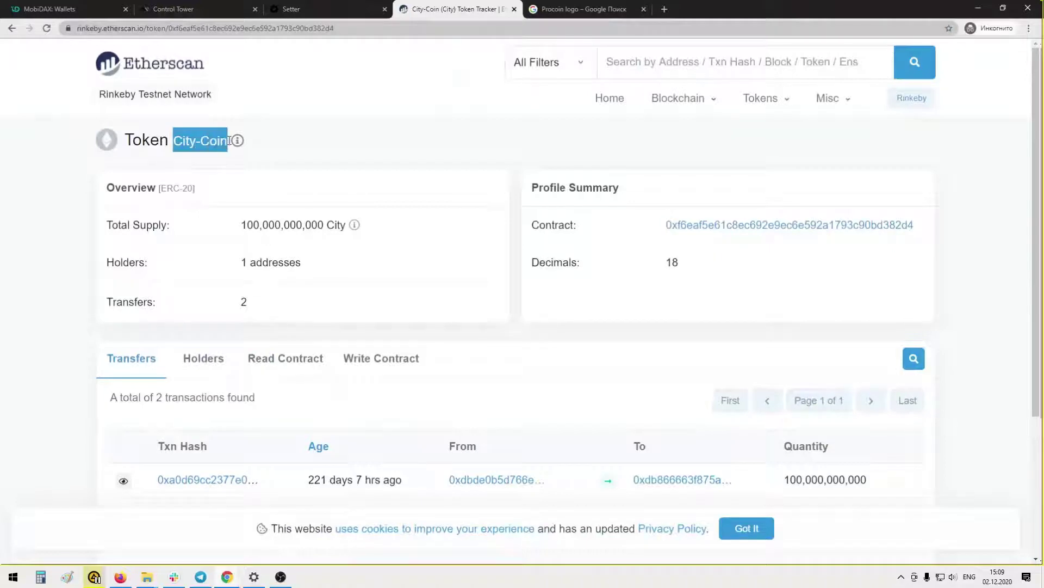
Name the new currency City-Coin, make it visible, enable deposits and withdrawals, and set type coin
left_click(321, 10)
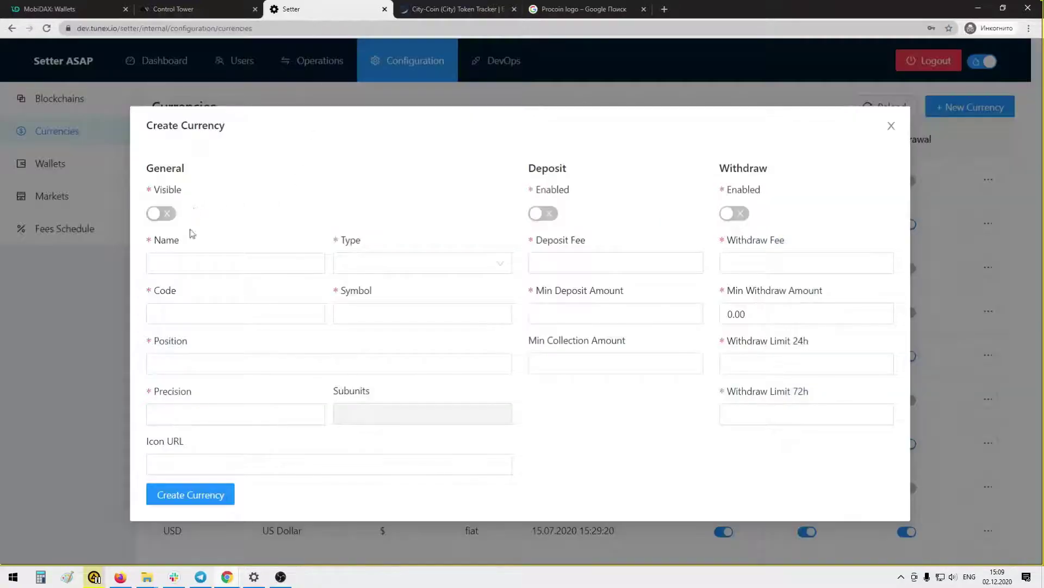
left_click(193, 264)
key("ctrl+v")
left_click(160, 216)
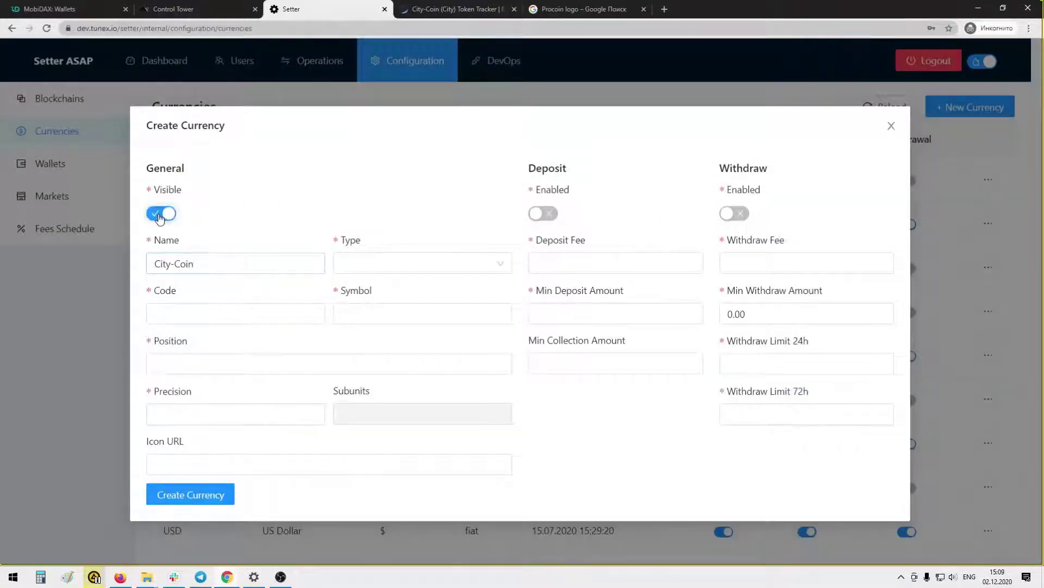
left_click(540, 214)
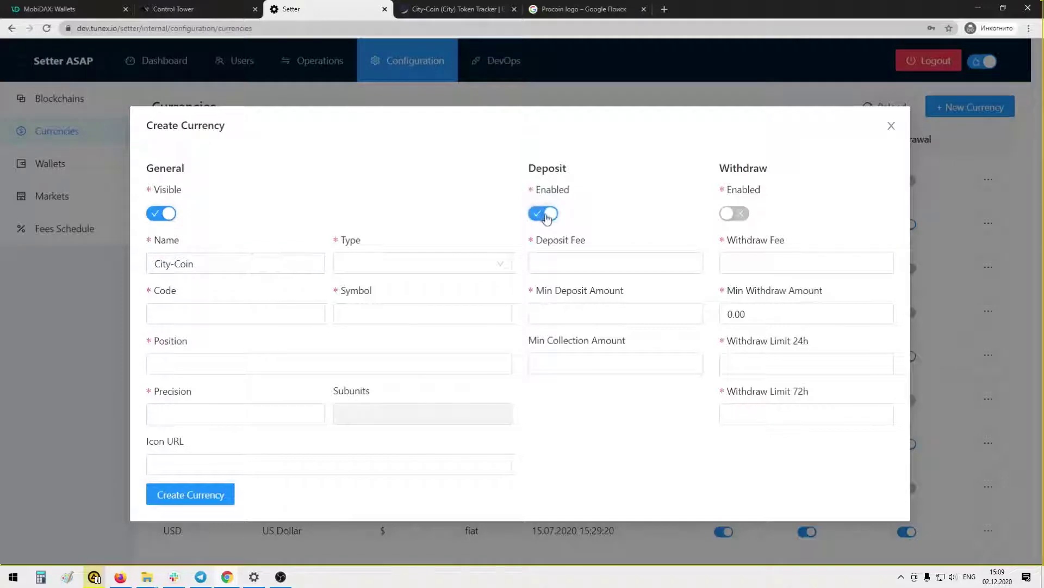
left_click(728, 216)
left_click(359, 262)
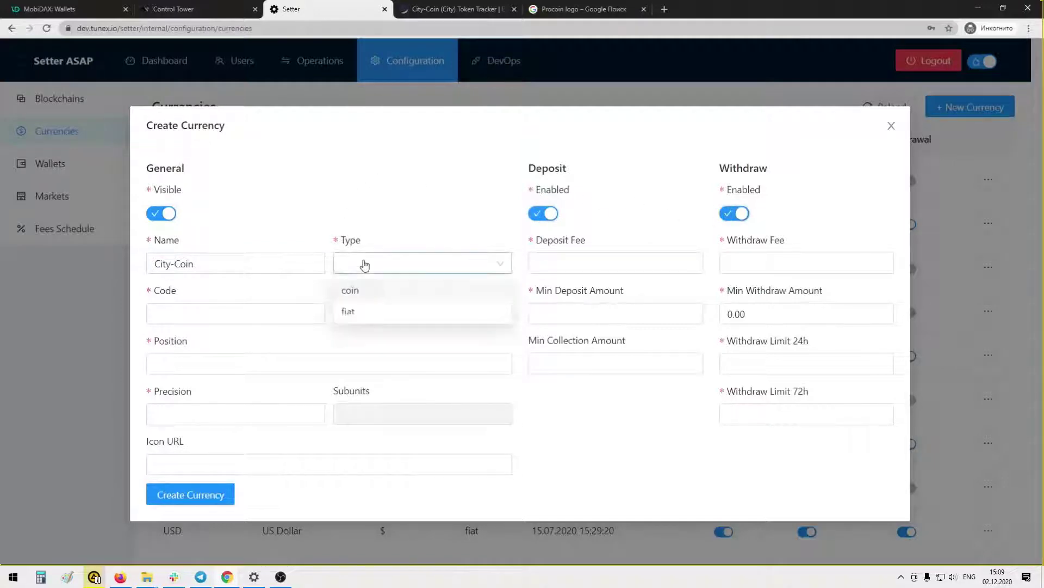
left_click(359, 291)
scroll(361, 293, "down", 2)
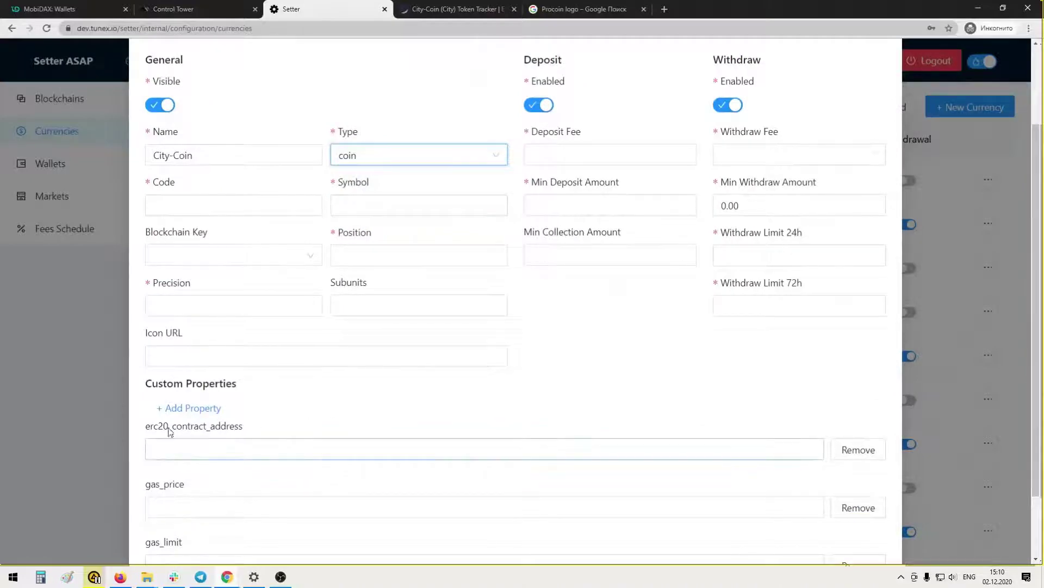
Set code CC, symbol C, blockchain eth-rinkeby, position 2 and precision 4
left_click(205, 206)
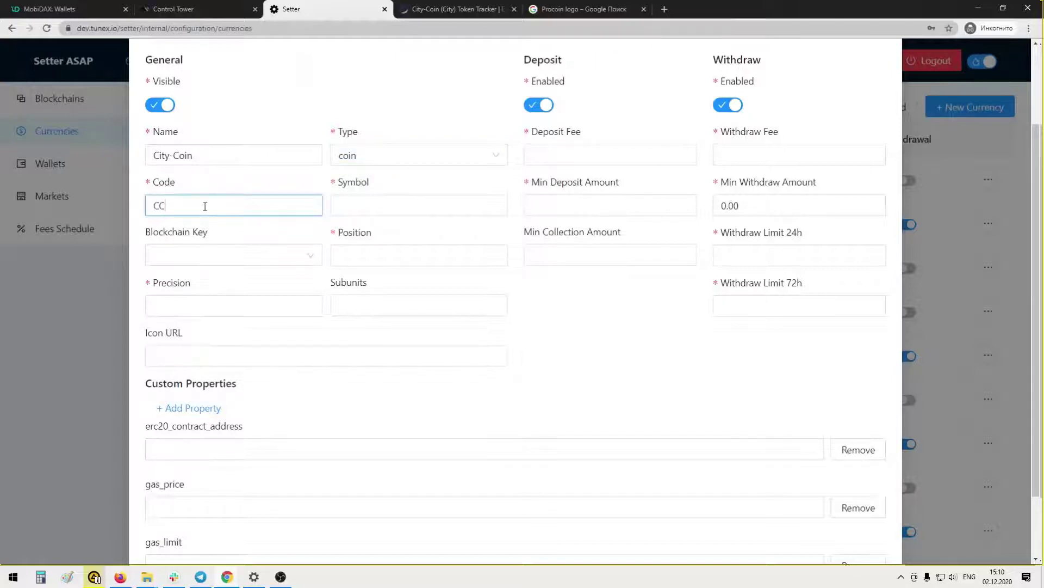
left_click(360, 209)
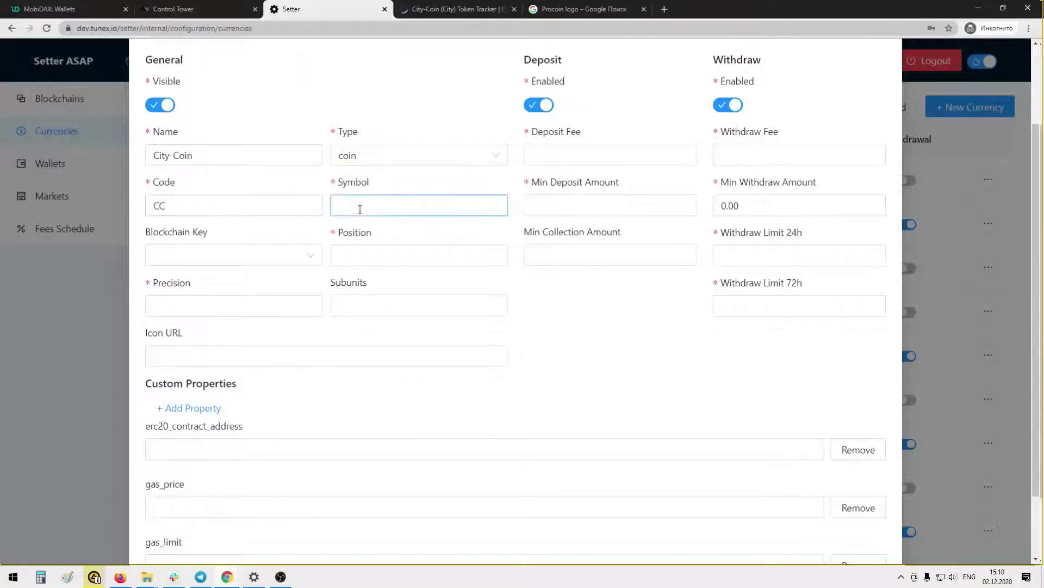
type("C")
left_click(311, 255)
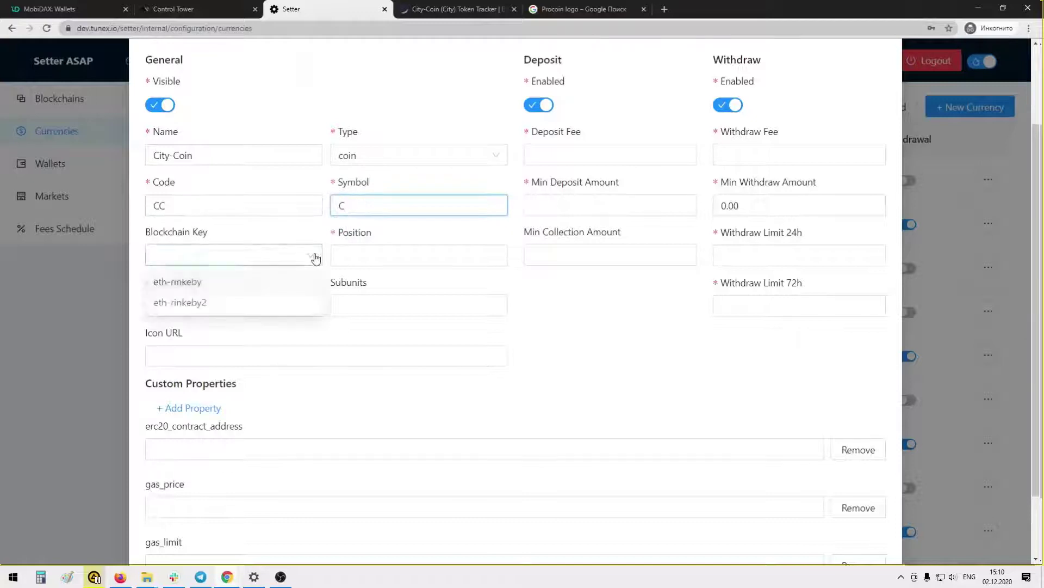
left_click(219, 287)
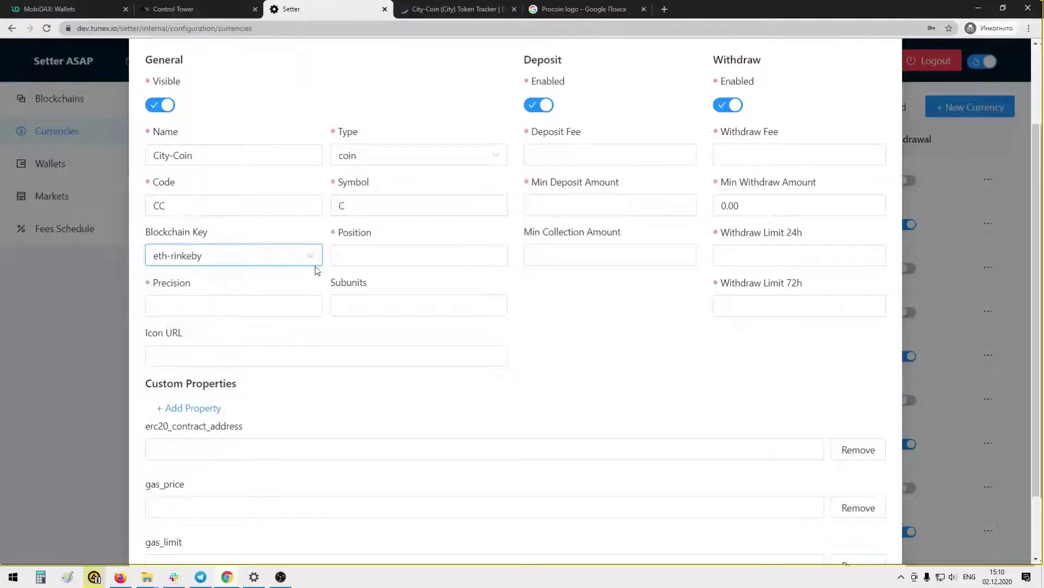
left_click(357, 252)
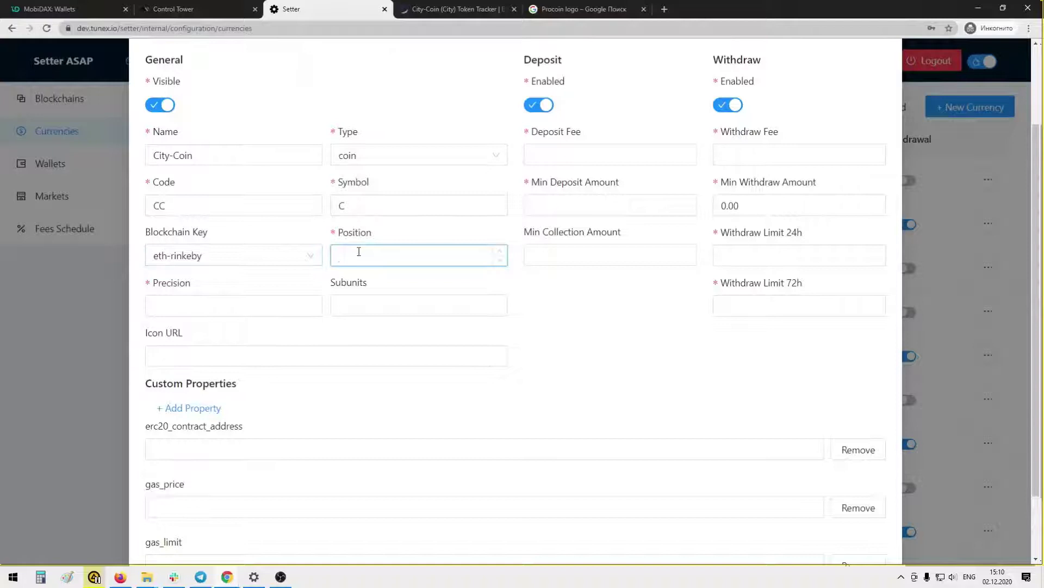
type("2")
left_click(234, 301)
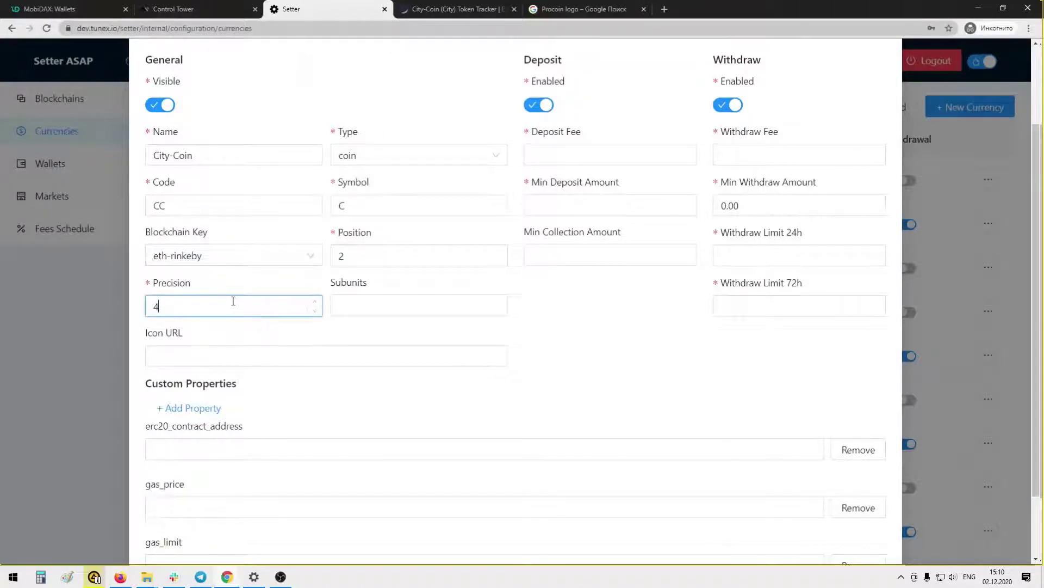
Check the token's 18 decimals on Etherscan and enter 18 as Subunits
left_click(450, 9)
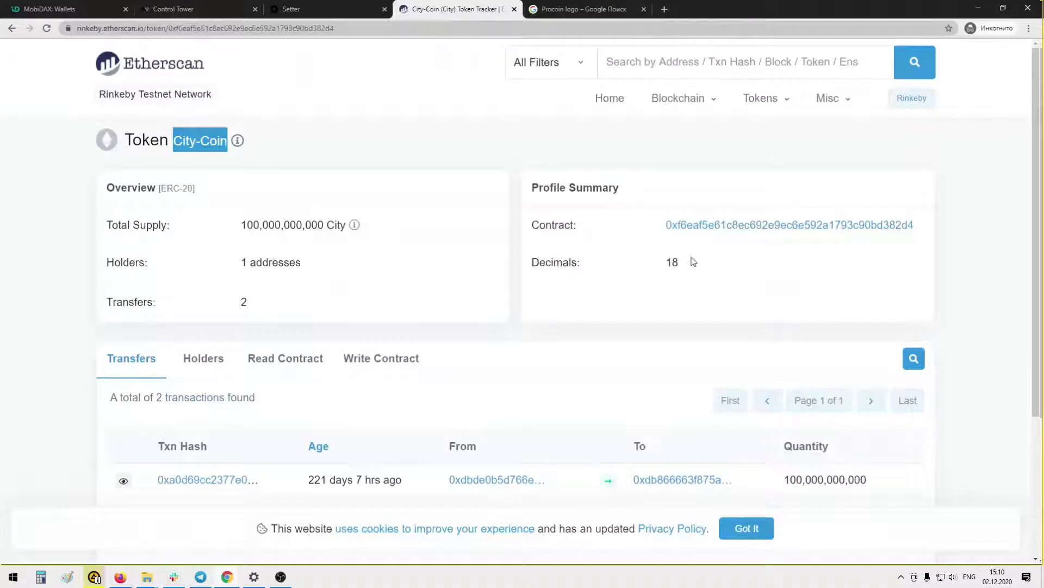
left_click(337, 9)
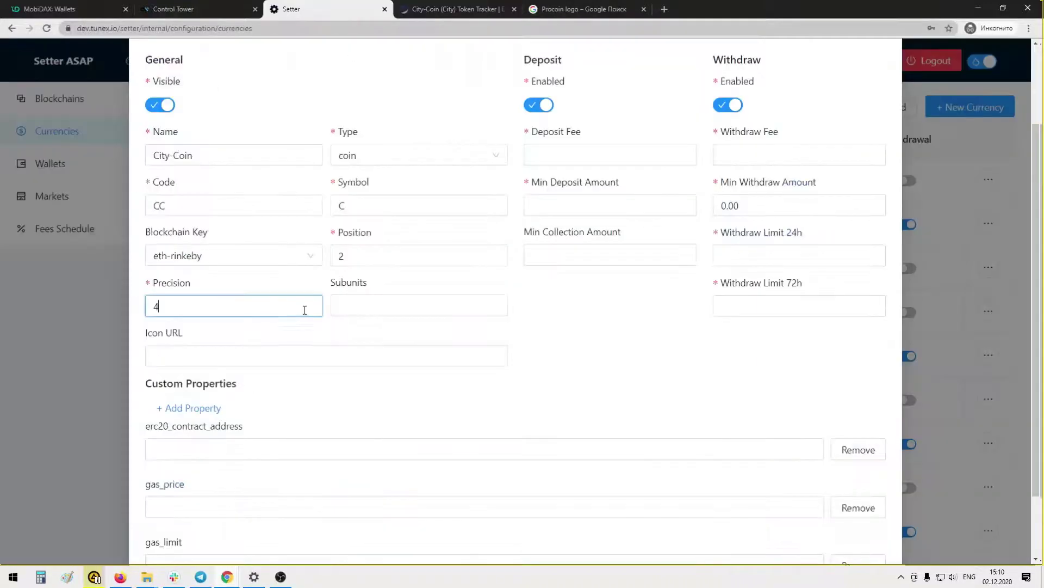
left_click(366, 305)
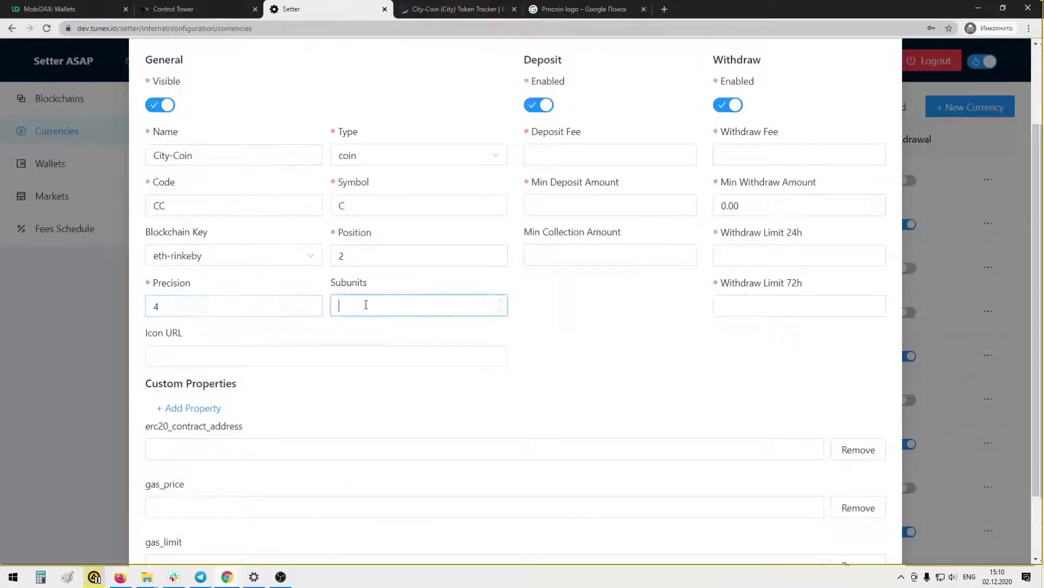
left_click(470, 11)
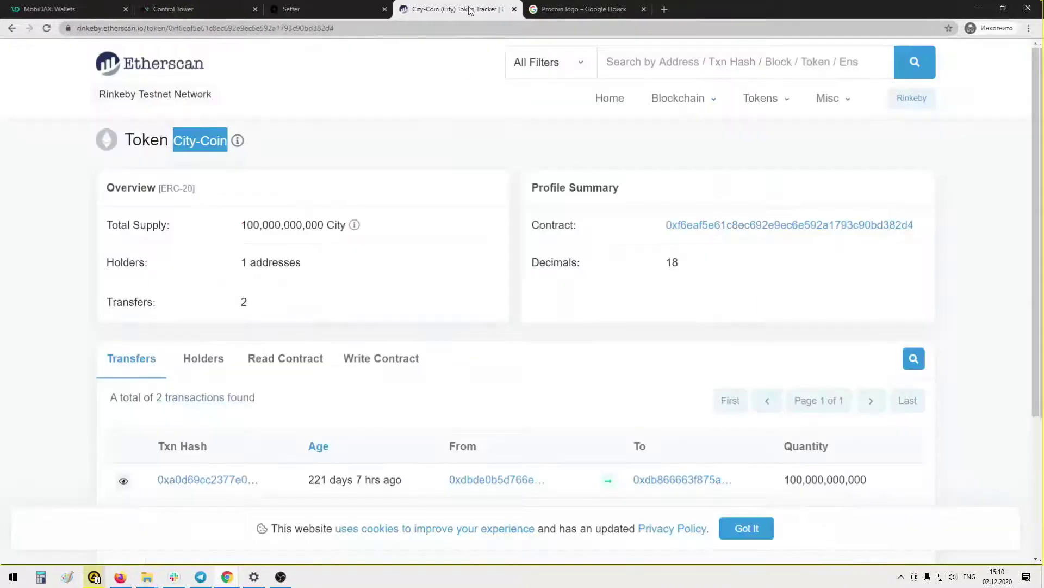
Run a Google image search for 'City-Coin' logo and preview the Smart City Coin image
left_click(571, 12)
double_click(162, 56)
type("City-Coin logo")
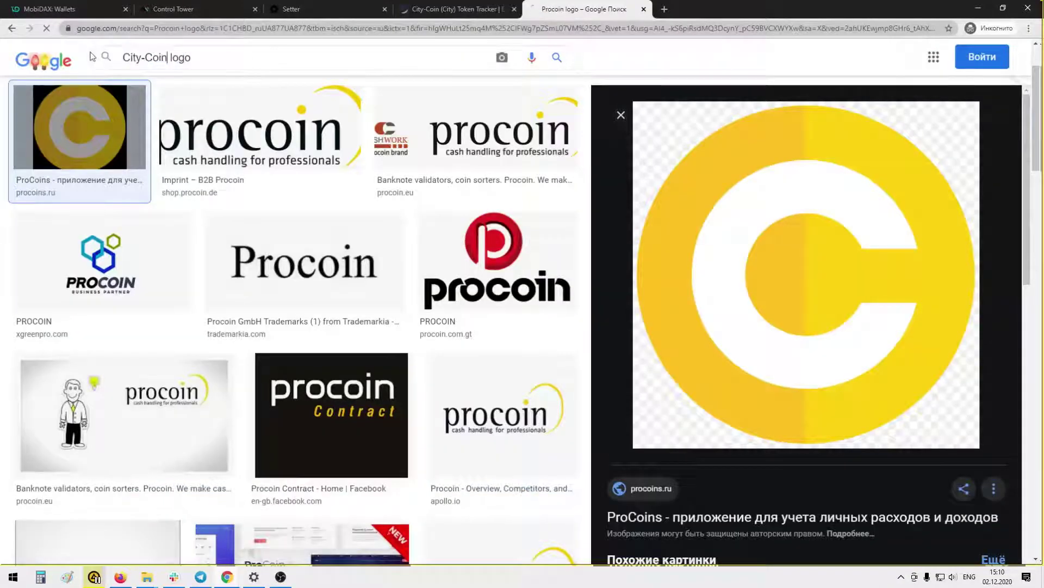
key("Return")
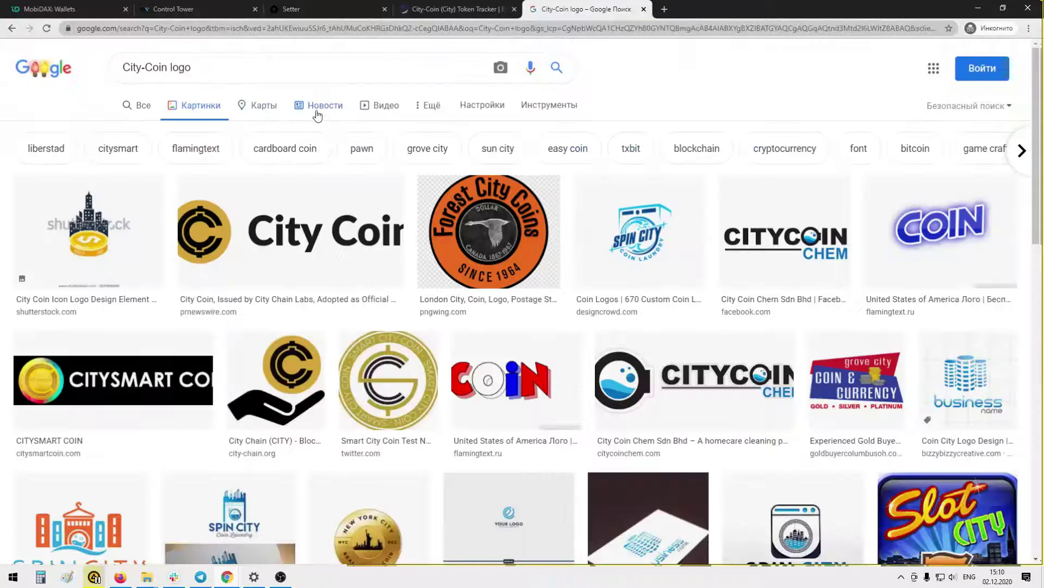
left_click(388, 380)
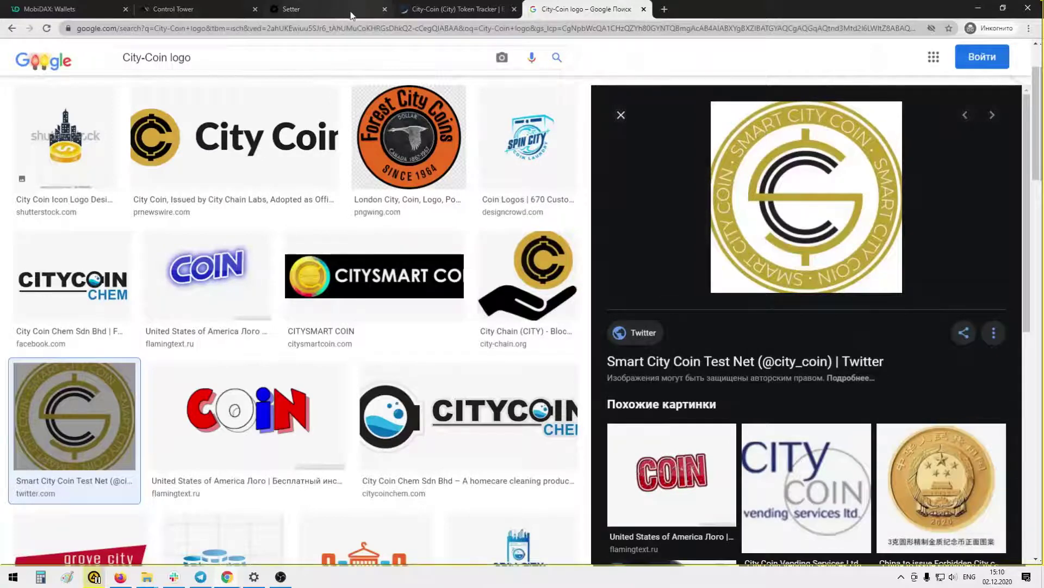
left_click(327, 8)
Paste the logo address as Icon URL and set deposit fee 0 with minimums 5 and 5
left_click(287, 355)
key("ctrl+v")
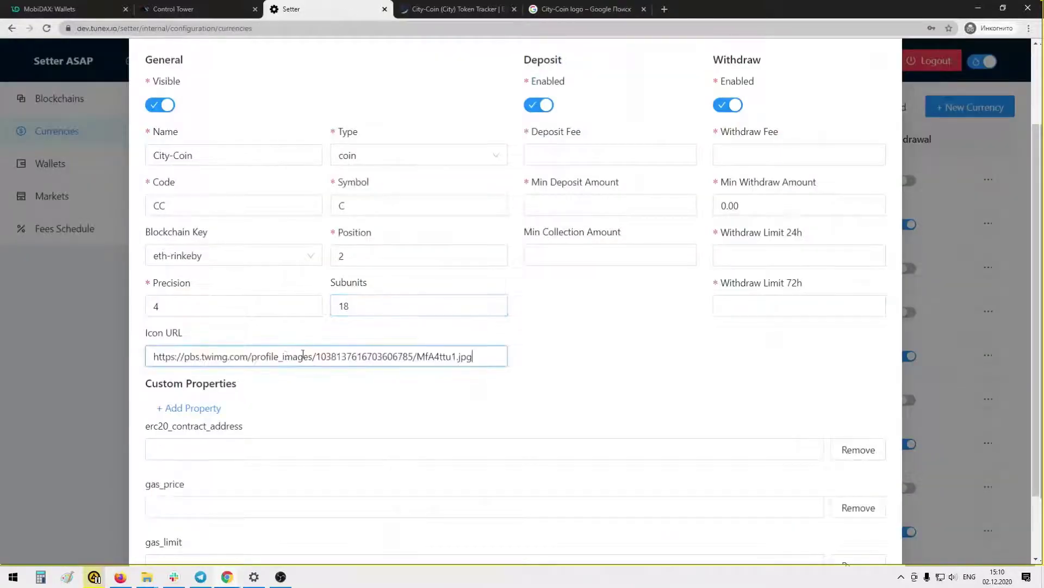
left_click(555, 155)
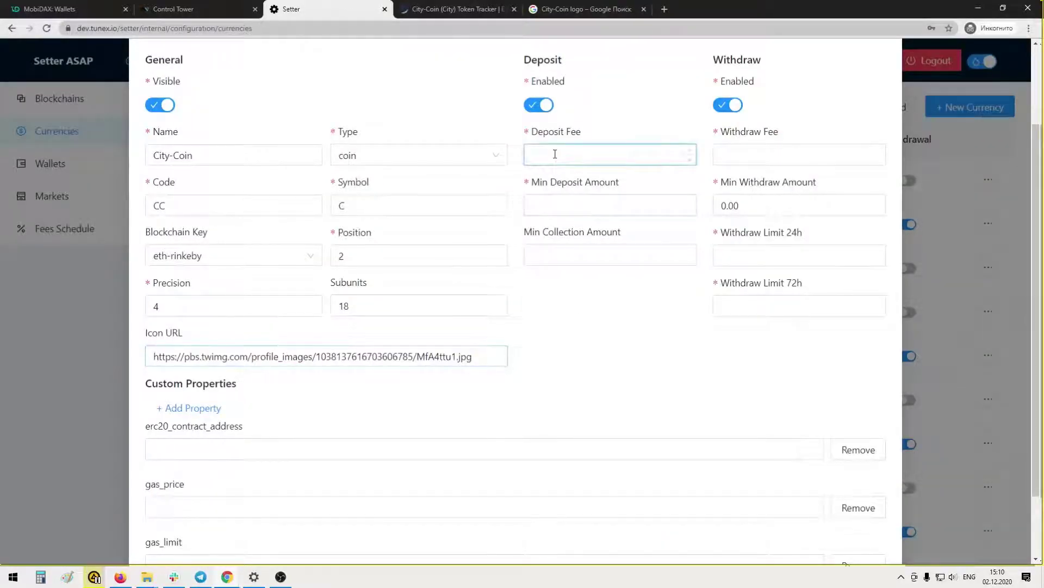
left_click(554, 211)
type("5")
left_click(560, 252)
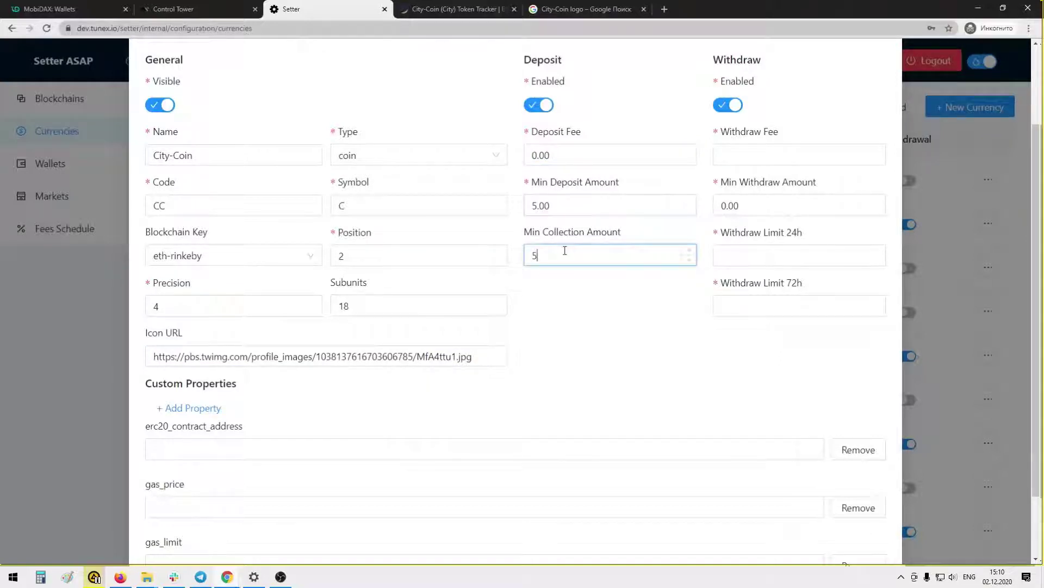
Set withdraw fee 1, minimum withdrawal 10, and limits 1000 (24h) and 2000 (72h)
left_click(747, 155)
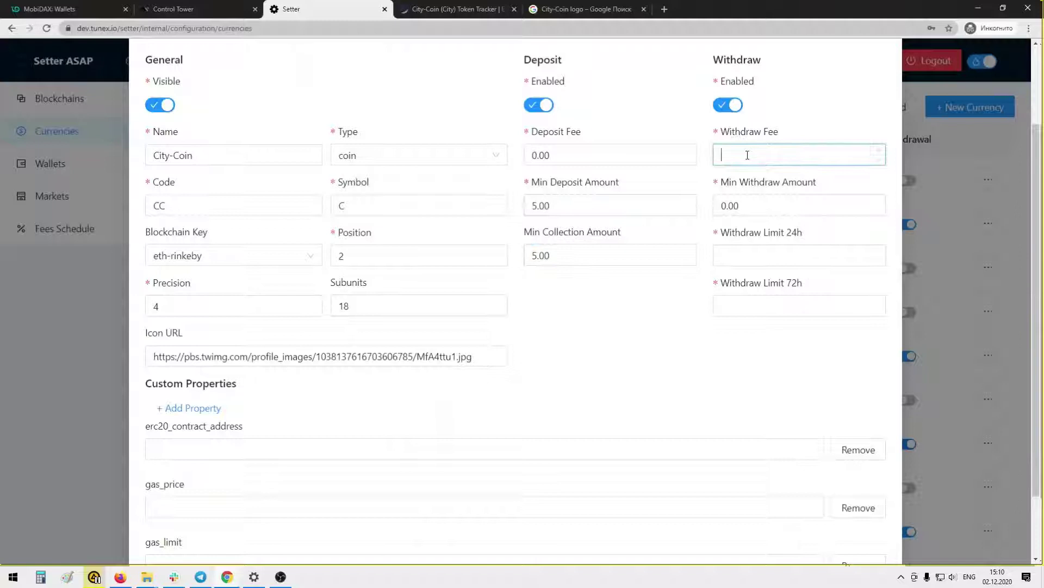
left_click(740, 206)
left_click_drag(728, 205, 714, 209)
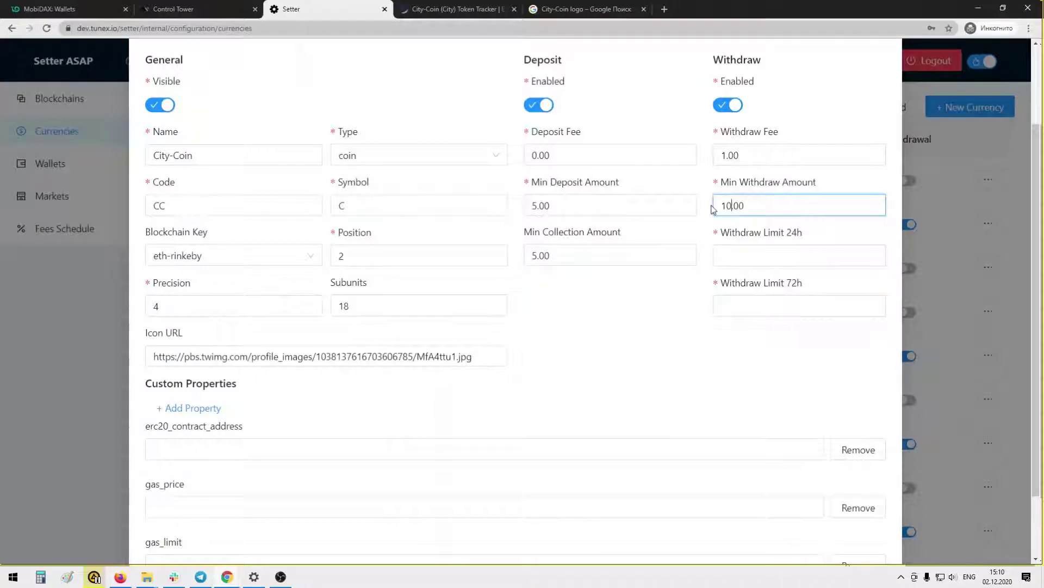
left_click(743, 253)
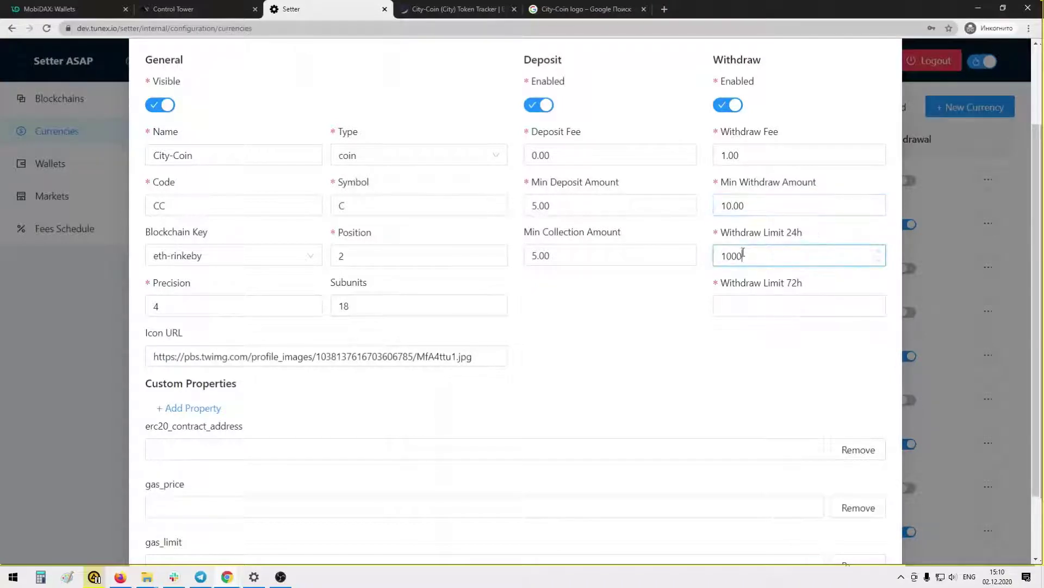
left_click(749, 313)
type("2")
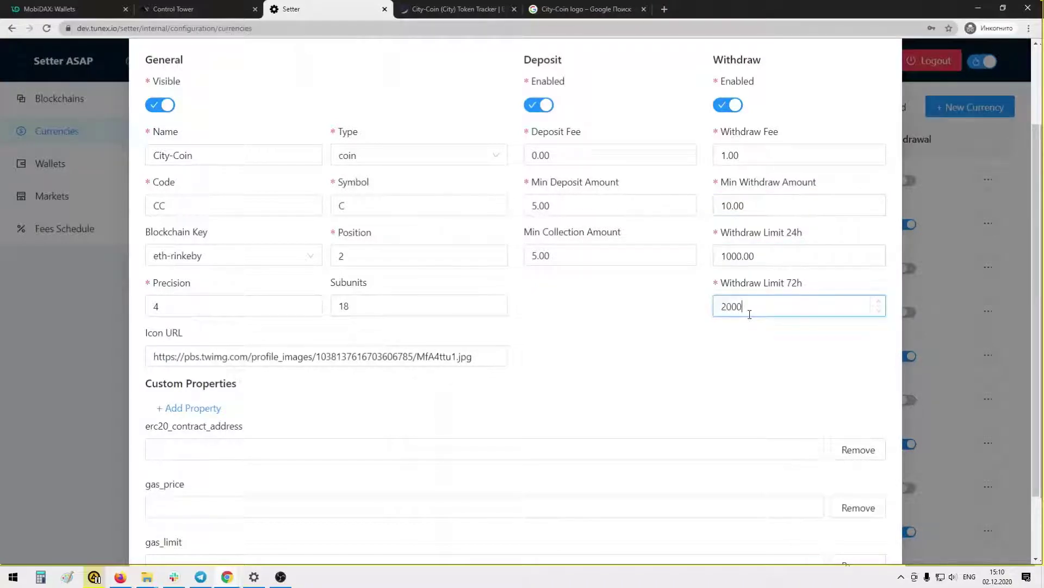
type("000")
scroll(643, 298, "down", 2)
Copy City-Coin's contract address from Etherscan into erc20_contract_address
left_click(633, 287)
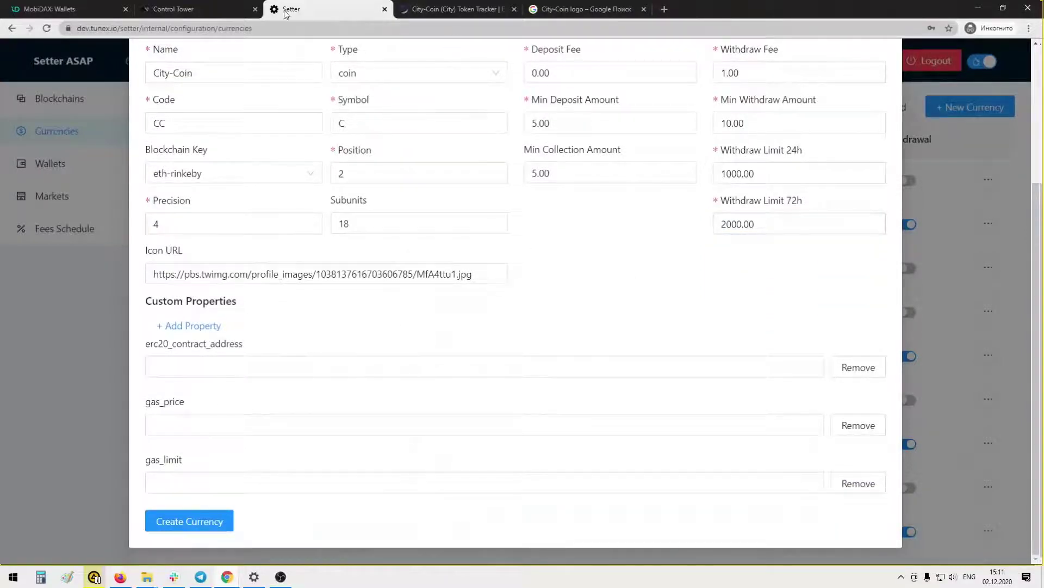
left_click(454, 8)
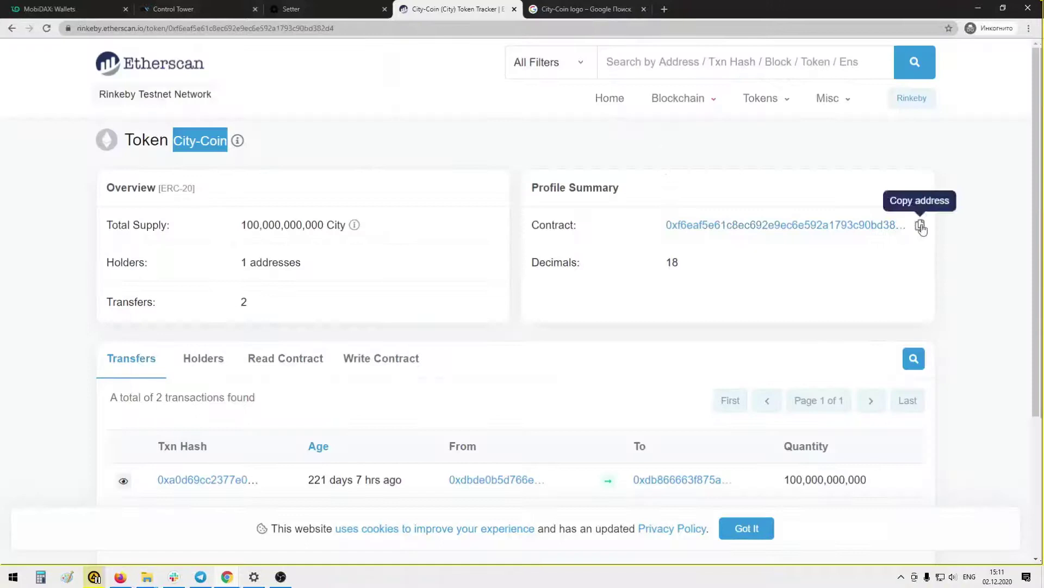
left_click(920, 227)
left_click(327, 11)
left_click(182, 367)
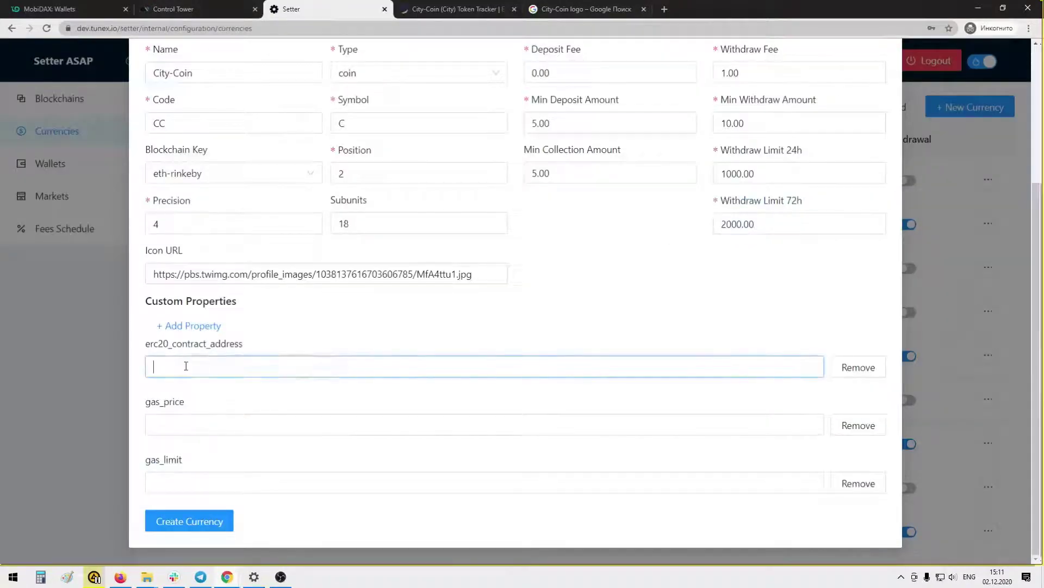
type("0xf6eaf5e61c8ec692e9ec6e592a1793c90bd382d4")
left_click(164, 423)
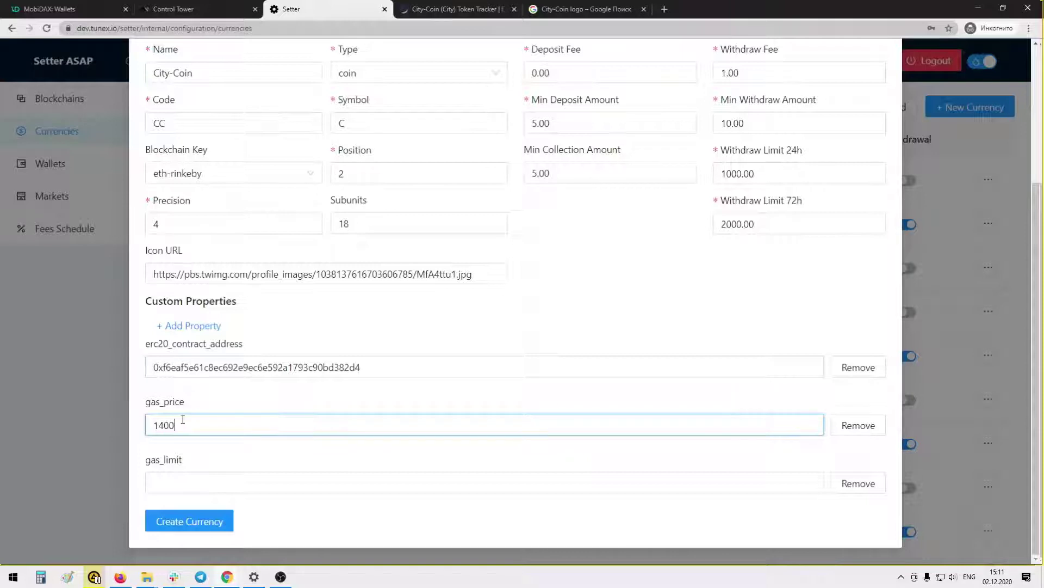
left_click(195, 482)
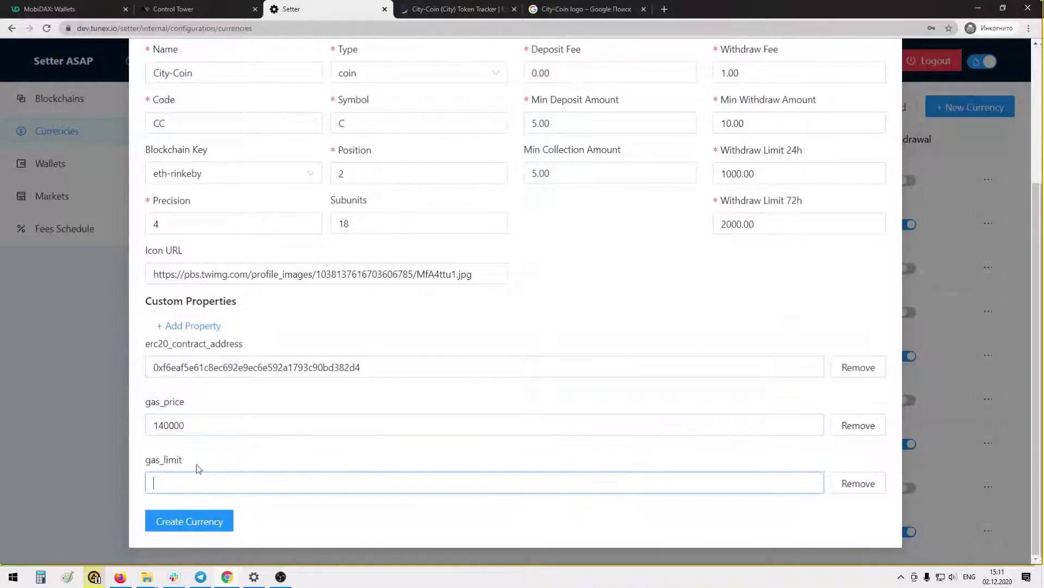
type("100")
key("BackSpace")
key("BackSpace")
type("40000")
left_click_drag(157, 425, 164, 425)
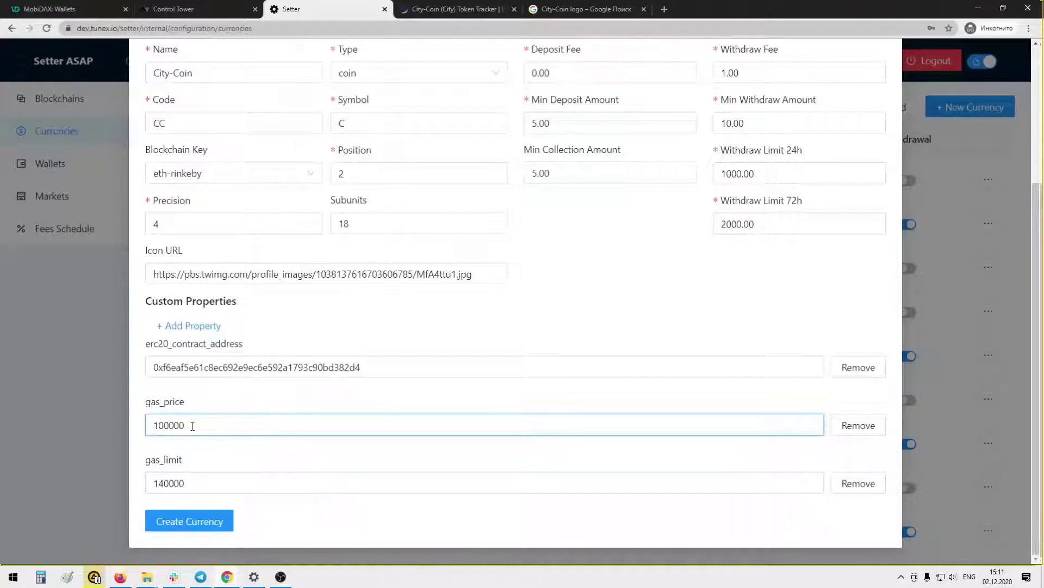
type("000000")
left_click(207, 526)
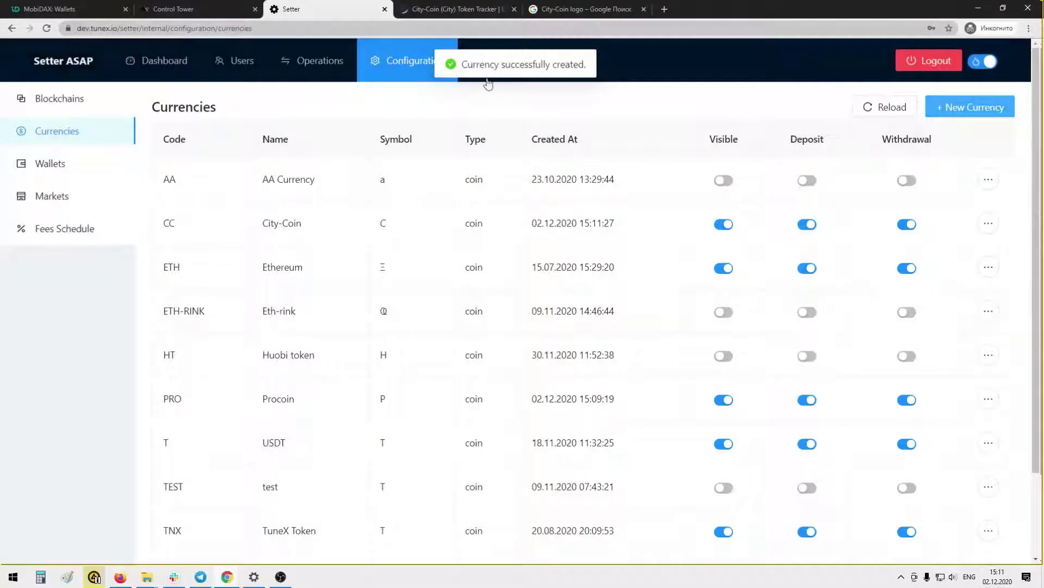
Compare the new City-Coin (CC) wallet with the Procoin (PRO) wallet in MobiDAX's wallets list
left_click(84, 9)
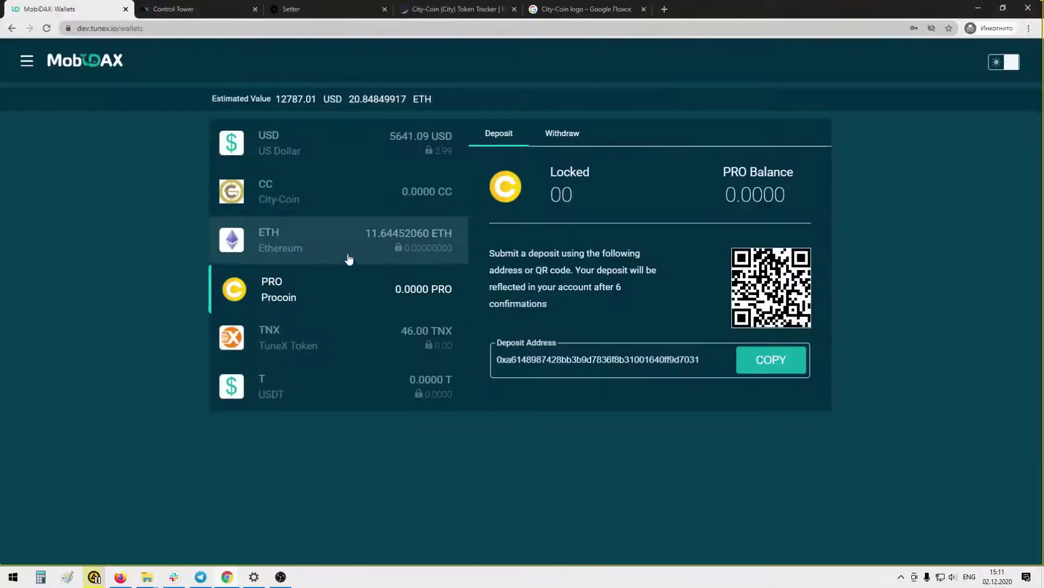
left_click(305, 207)
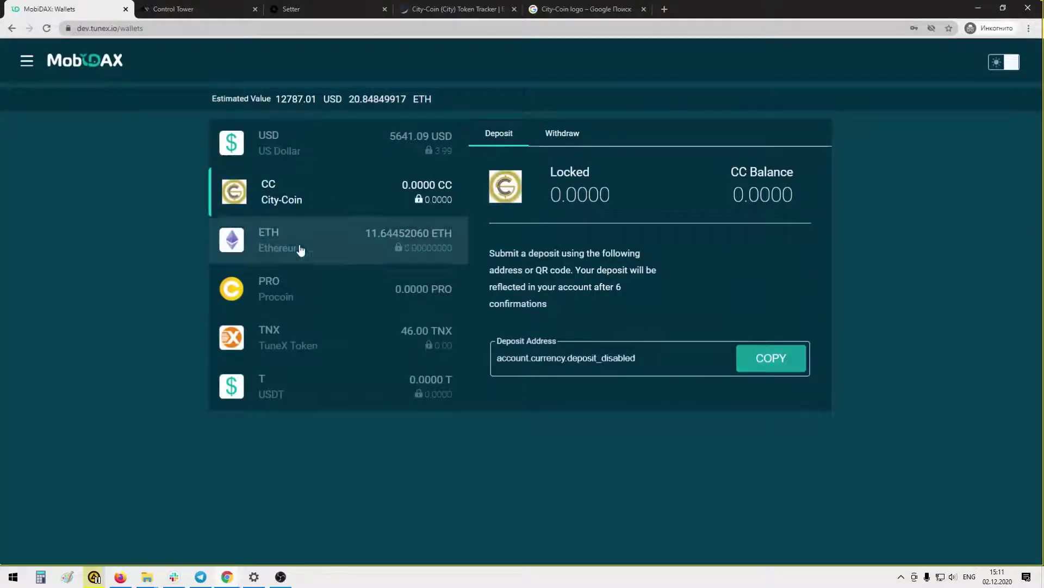
left_click(302, 291)
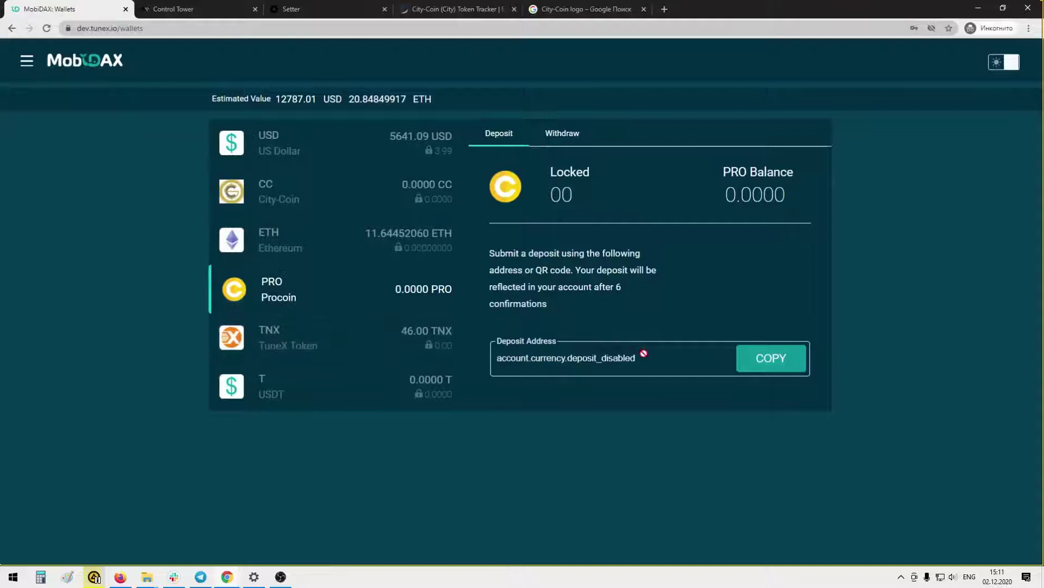
left_click(289, 204)
left_click(299, 291)
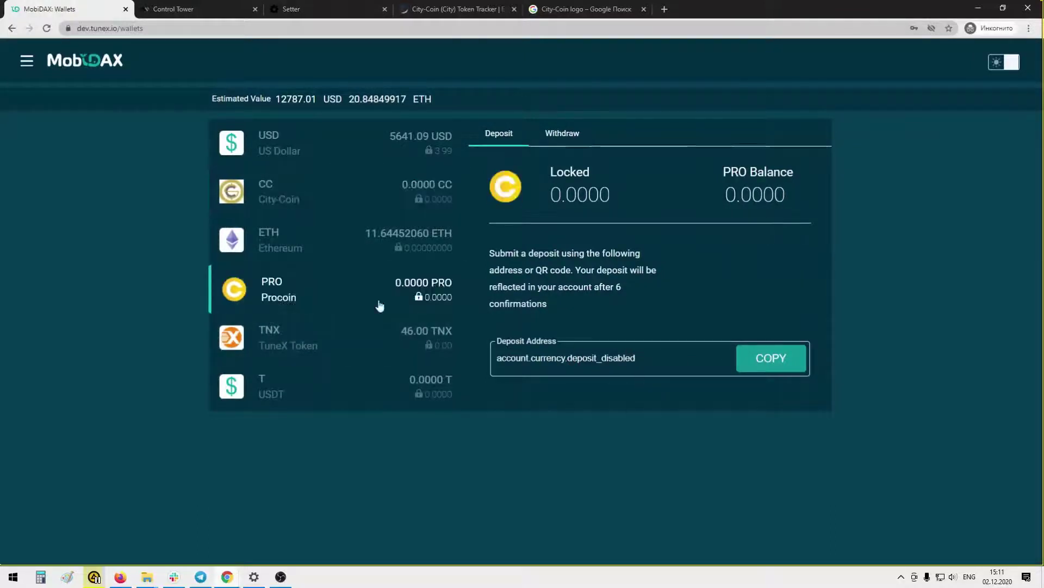
left_click(306, 201)
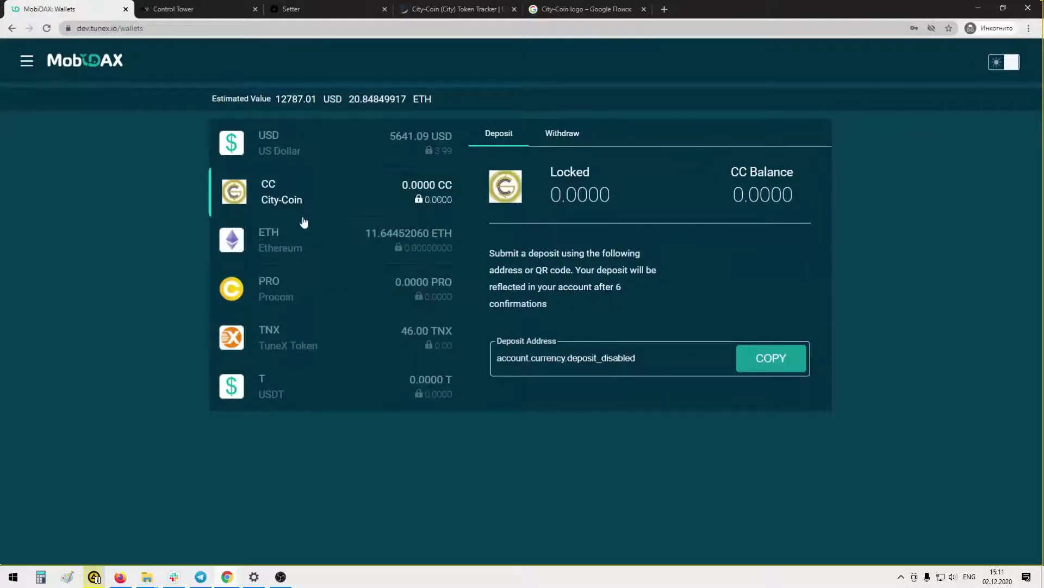
left_click(286, 300)
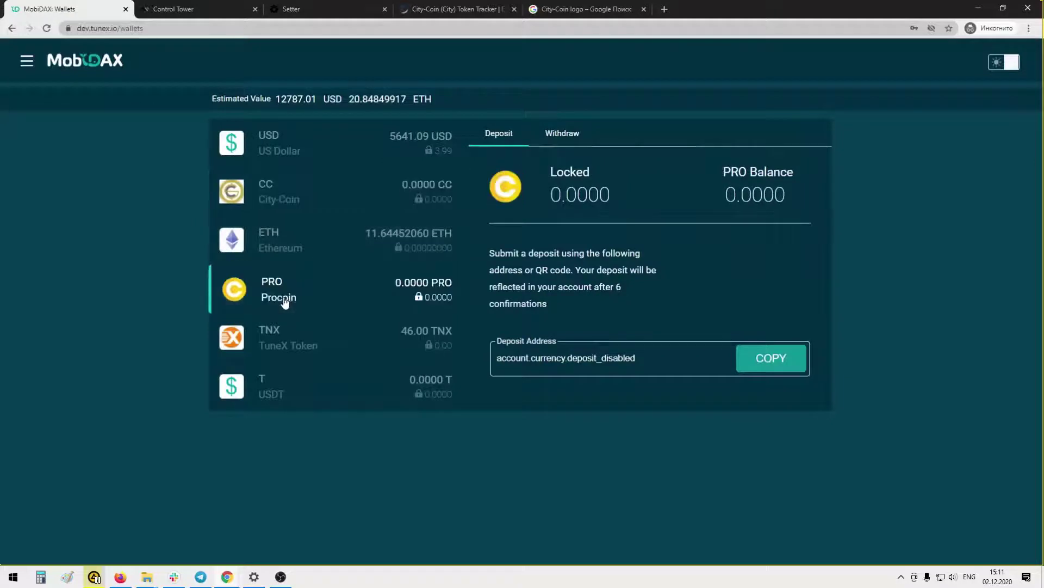
left_click(252, 199)
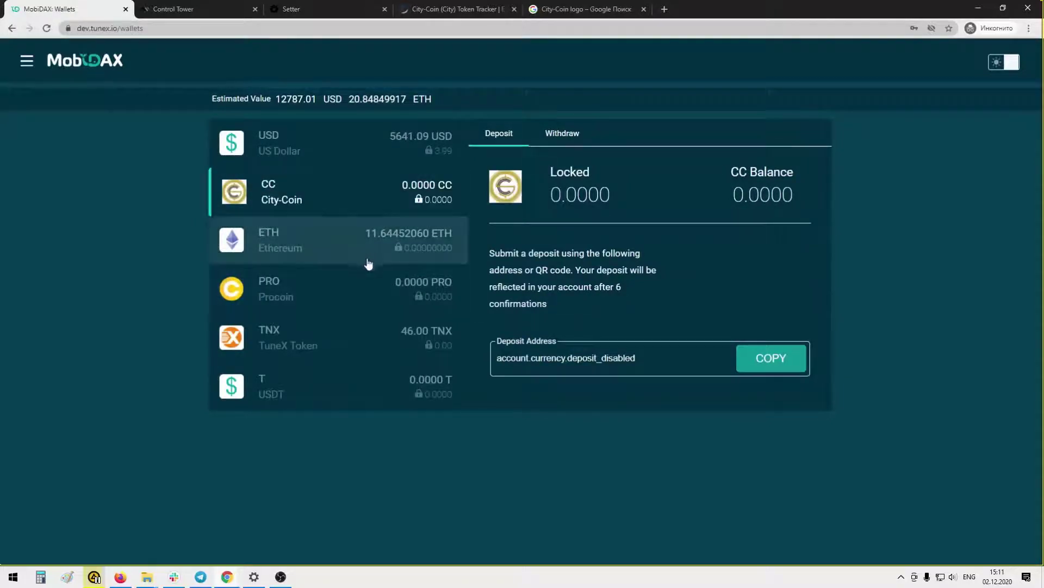
left_click(213, 12)
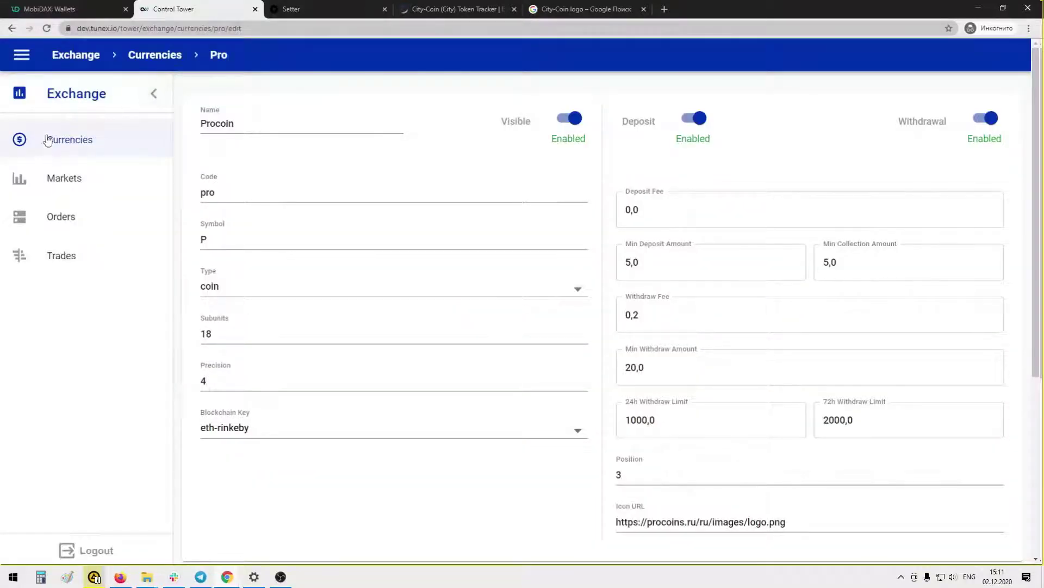
Navigate through the side menu to Settings > Wallets and scroll the wallet table
left_click(154, 93)
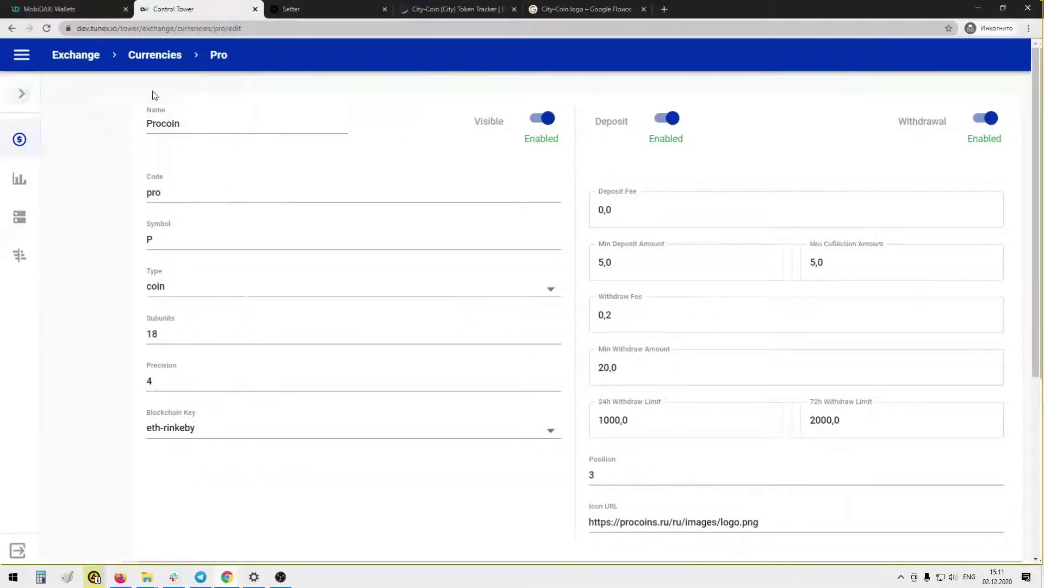
left_click(23, 95)
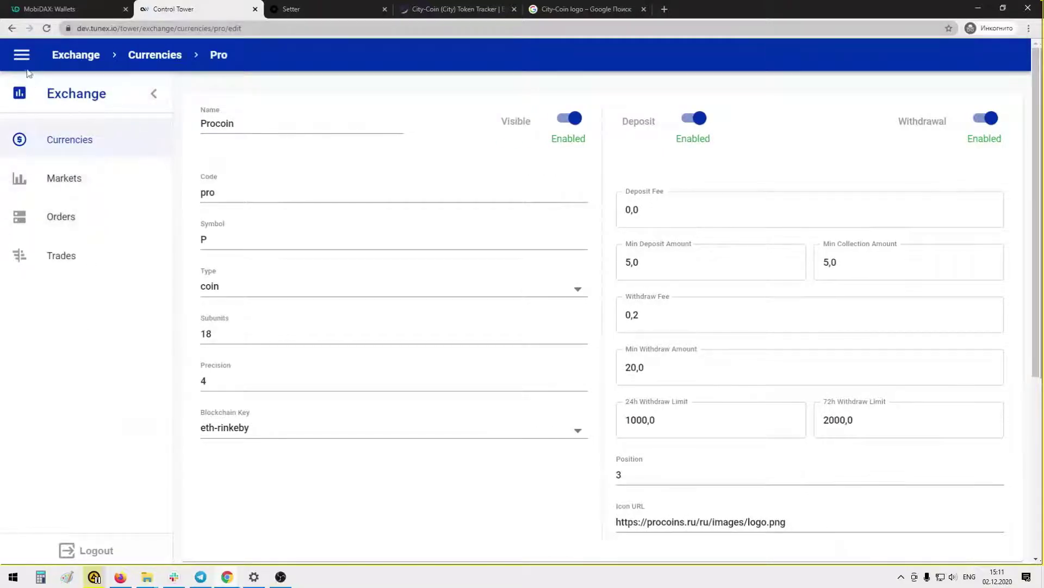
left_click(22, 55)
left_click(70, 284)
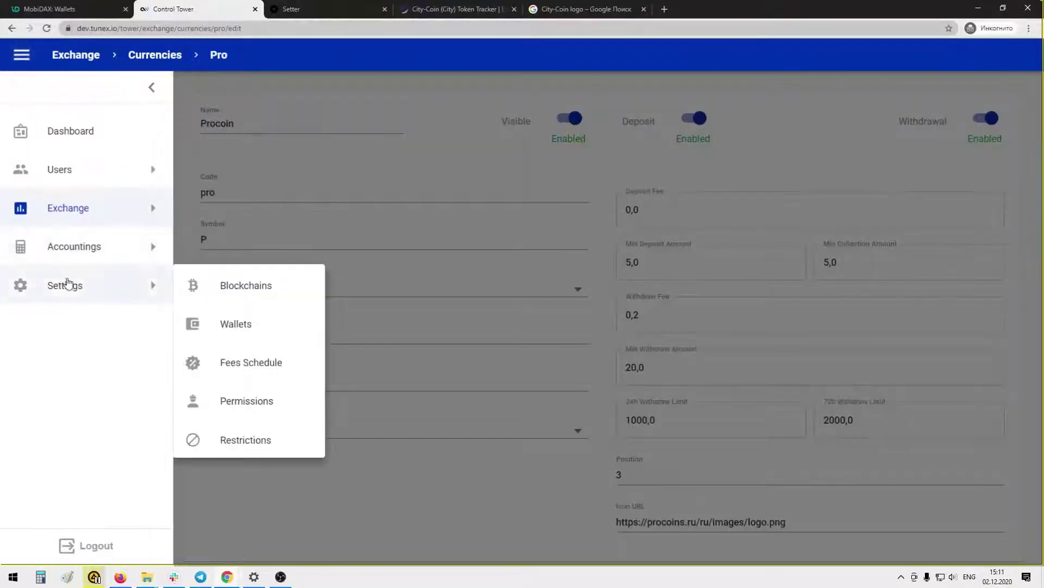
left_click(230, 321)
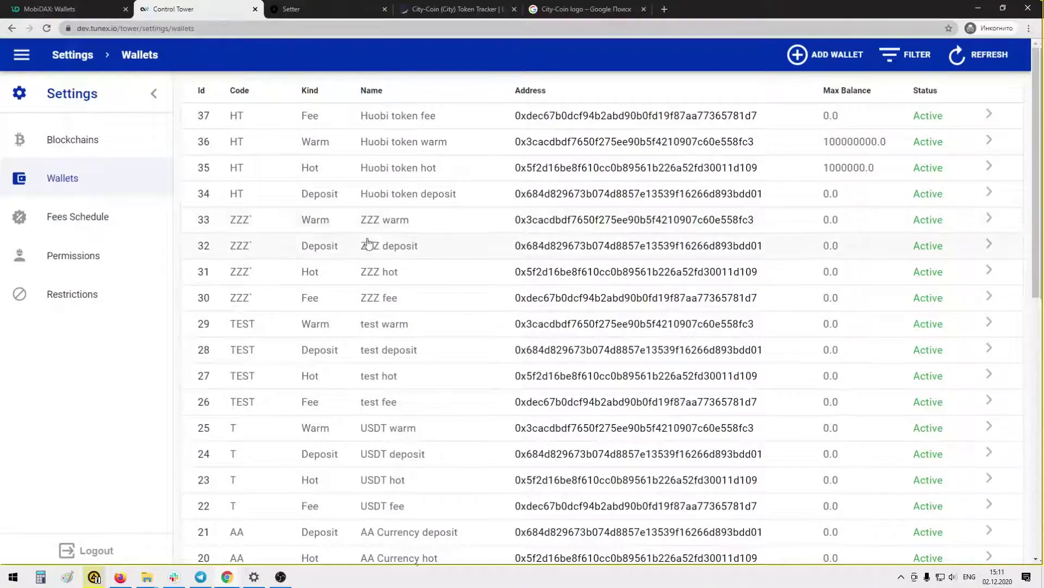
scroll(402, 278, "down", 9)
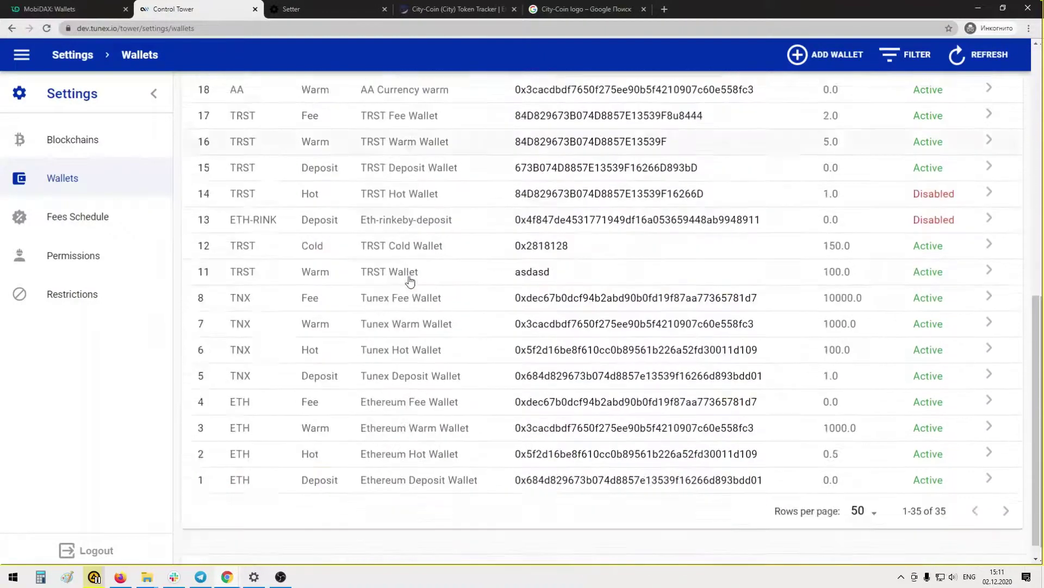
scroll(410, 281, "down", 1)
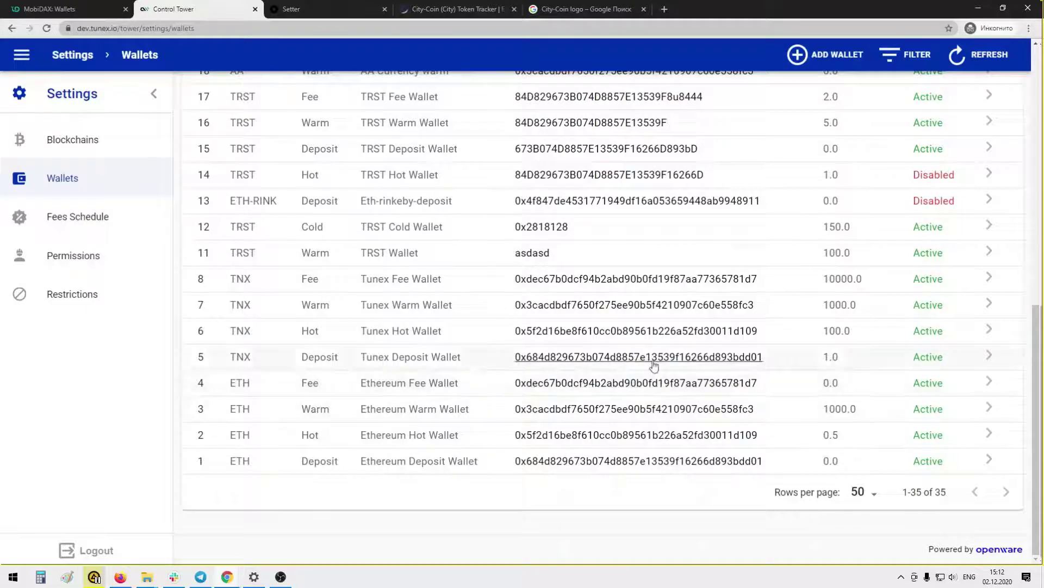
scroll(488, 366, "up", 3)
Filter the wallets list to ETH and check the Procoin wallet's deposit details in MobiDAX
left_click(907, 56)
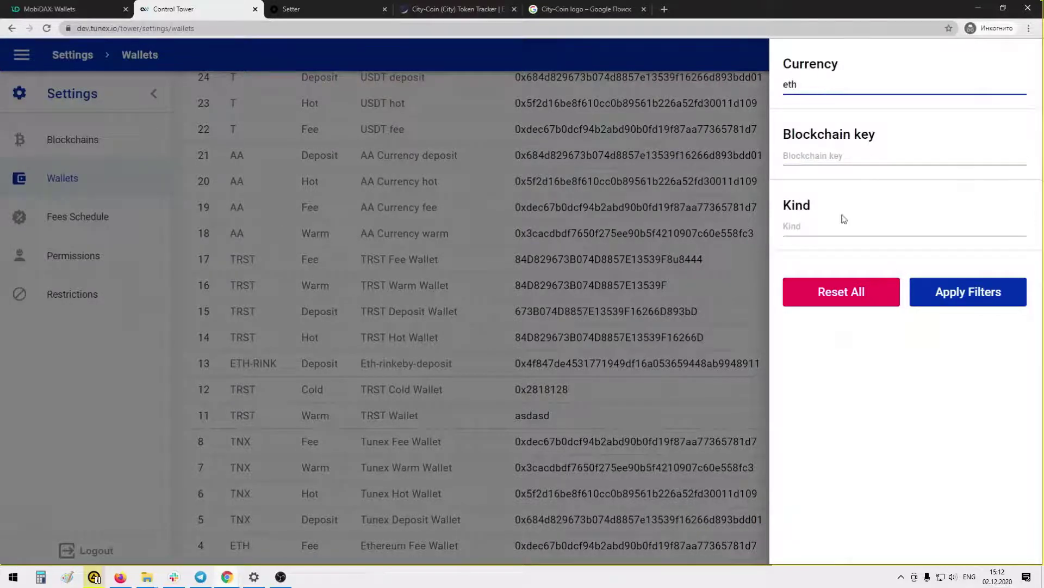
left_click(969, 292)
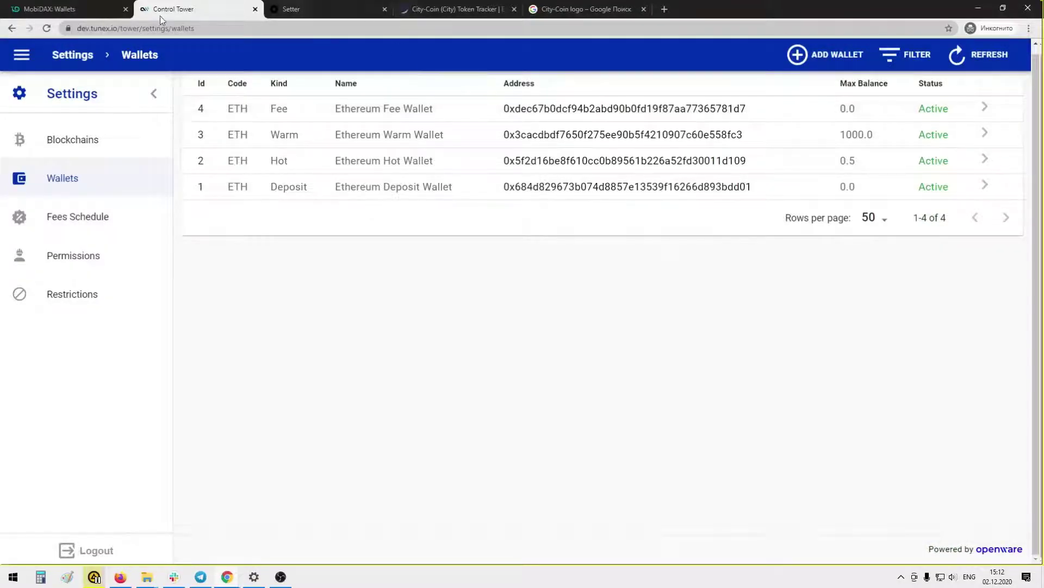
left_click(76, 9)
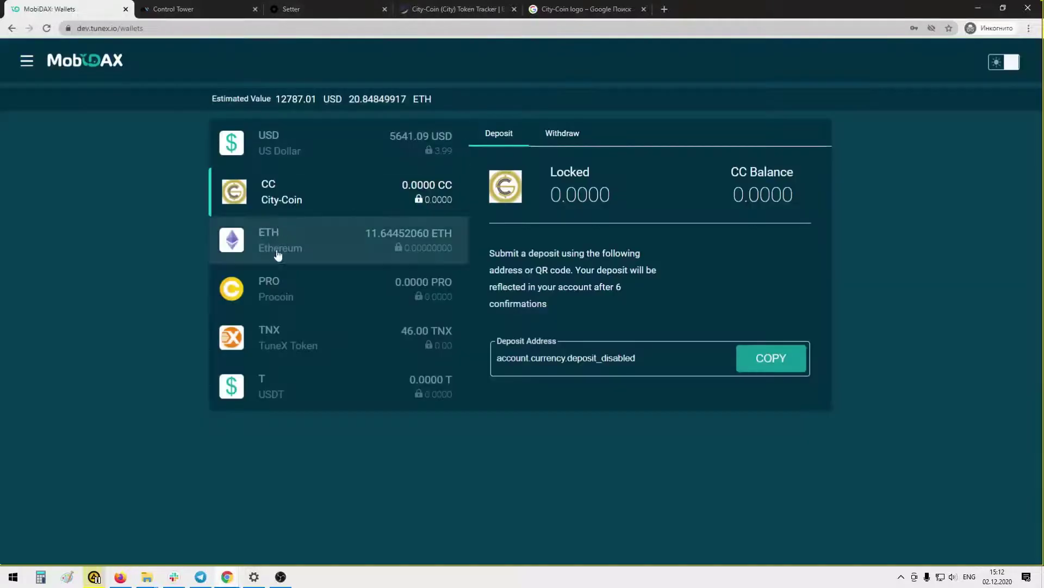
left_click(276, 286)
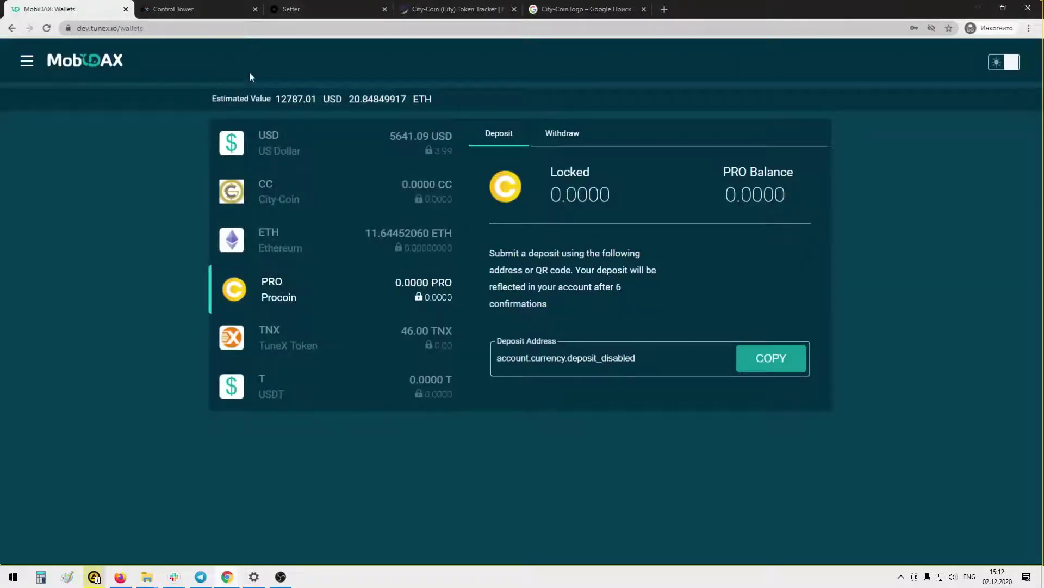
left_click(199, 8)
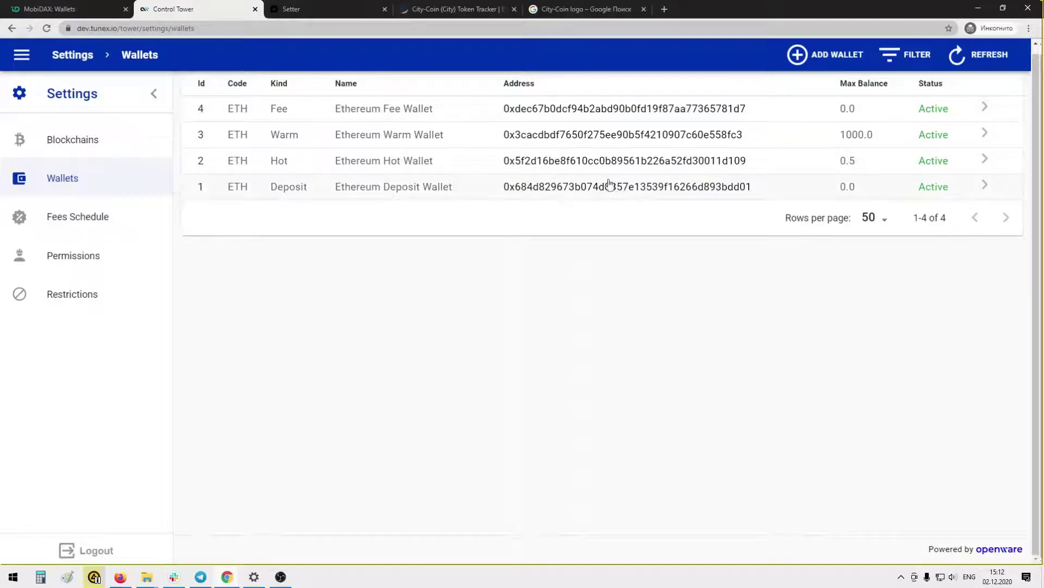
Copy the Ethereum Deposit Wallet's address and go back to the wallets list
left_click_drag(778, 196, 525, 203)
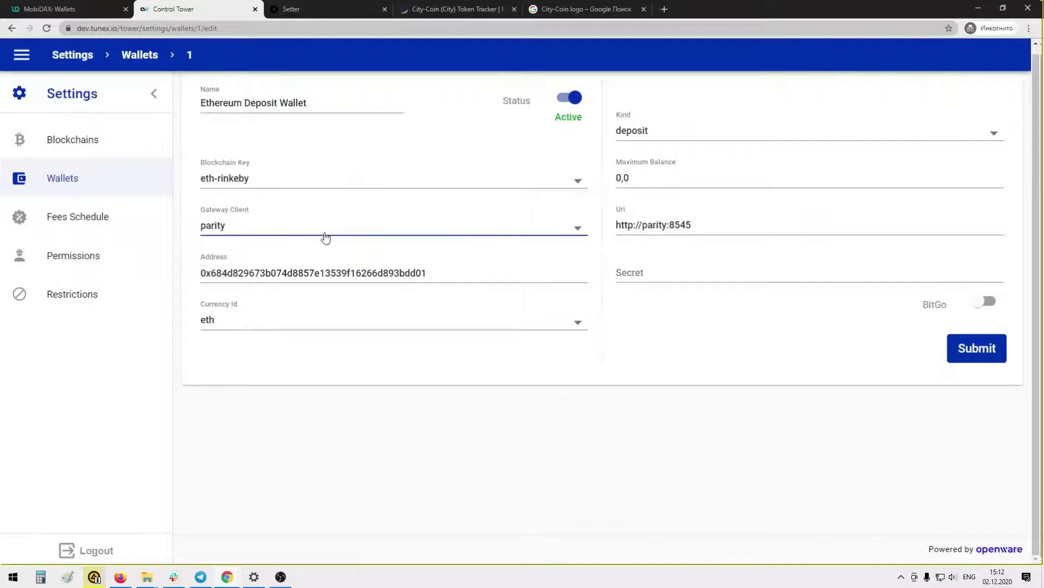
left_click(431, 272)
left_click_drag(431, 272, 206, 273)
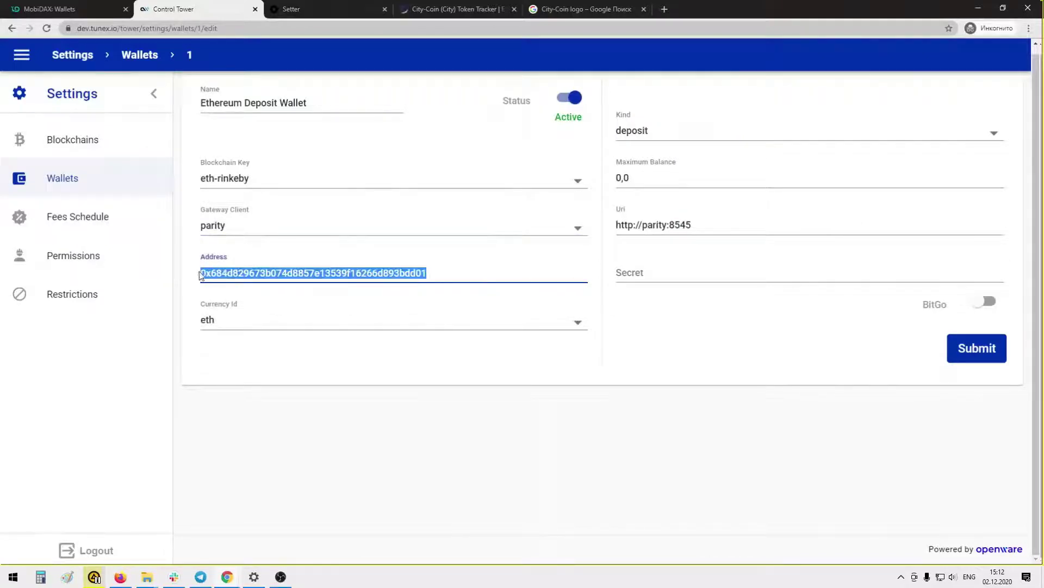
key("ctrl+c")
left_click(124, 187)
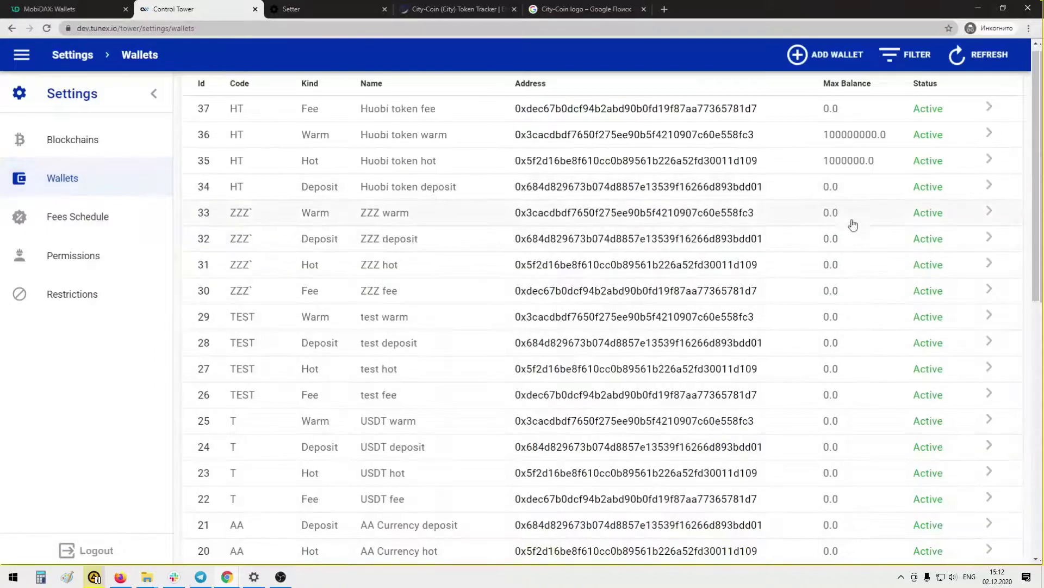
scroll(853, 224, "down", 3)
scroll(863, 252, "up", 3)
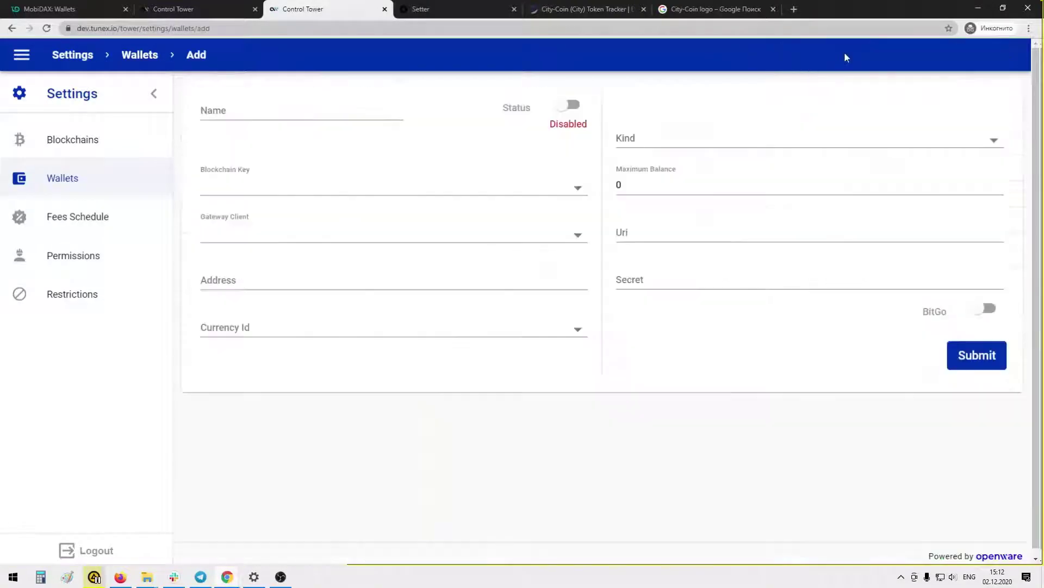
Start a new active wallet named 'Procoin Deposit Wallet' on eth-rinkeby with the copied address
left_click(239, 282)
key("ctrl+v")
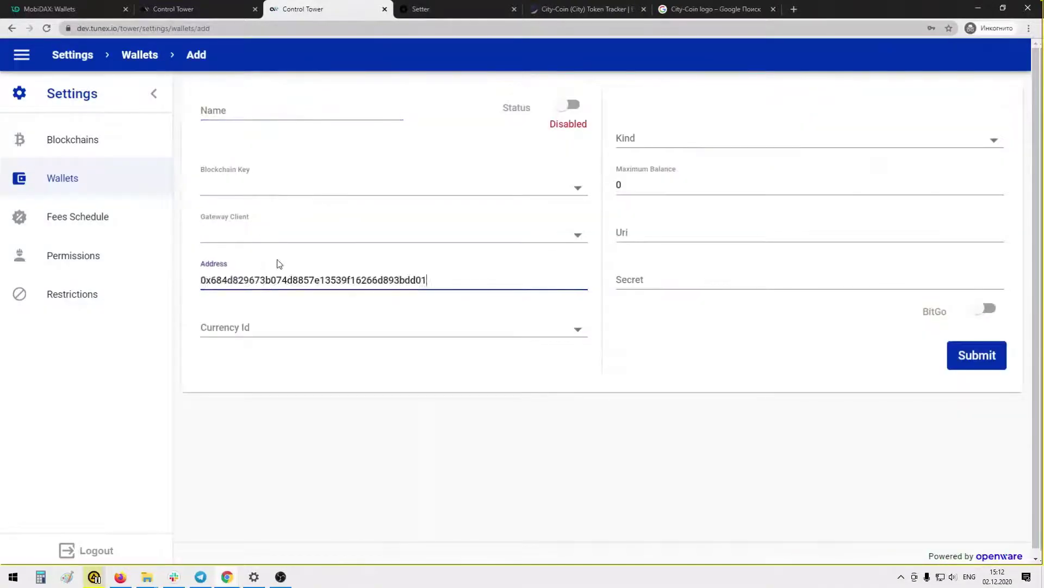
left_click(244, 110)
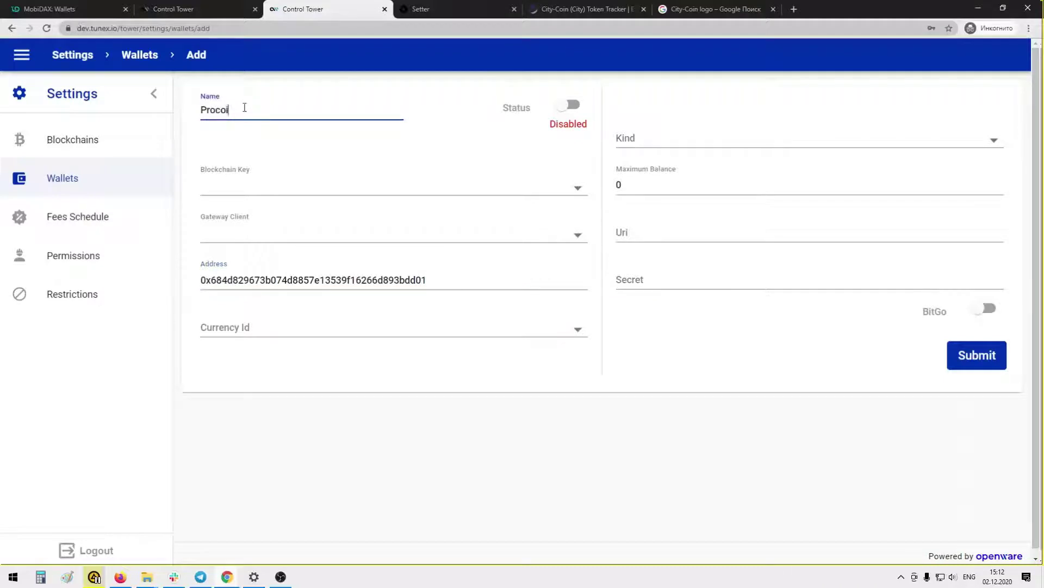
type("Procoin Deposit Wallet")
left_click(247, 187)
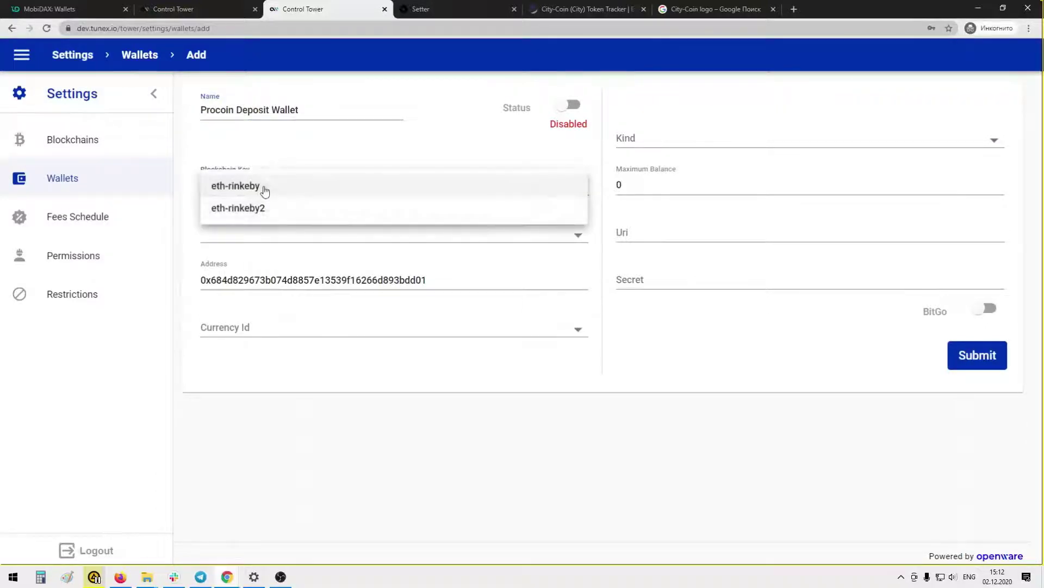
left_click(263, 184)
left_click(572, 106)
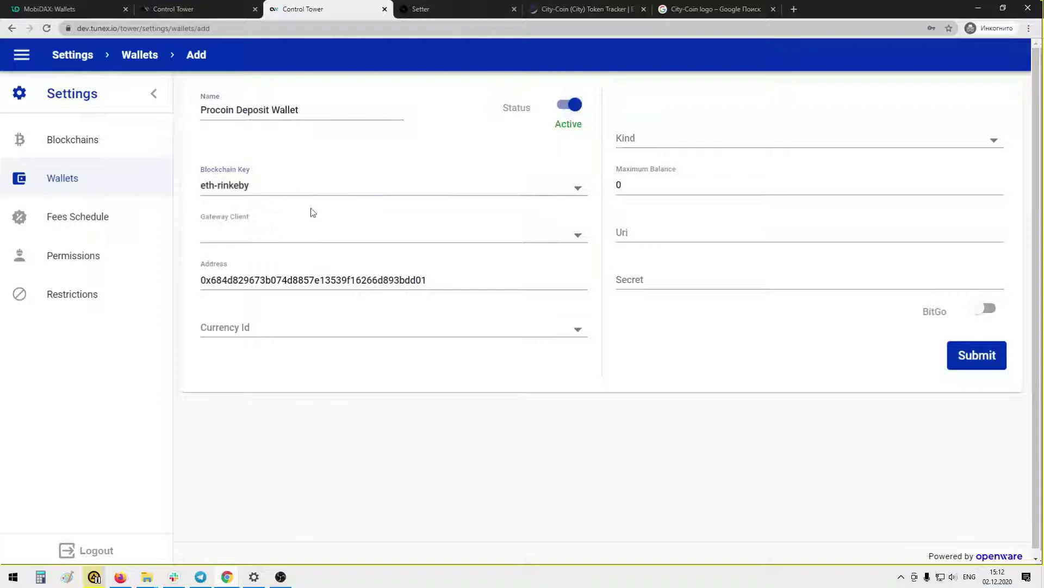
Set the new wallet's gateway client to parity, currency pro and kind deposit
left_click(263, 234)
left_click(237, 288)
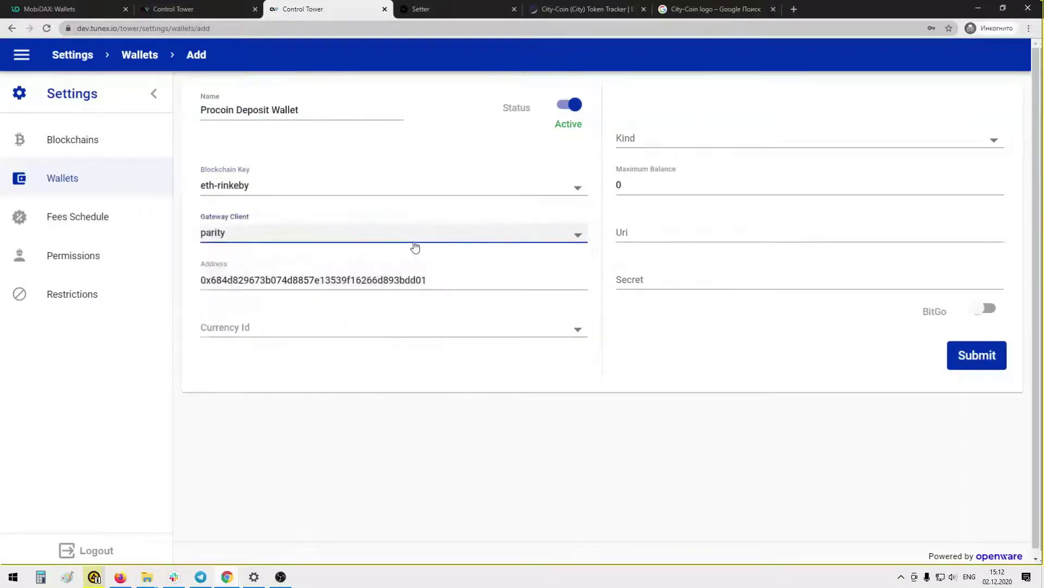
left_click(262, 328)
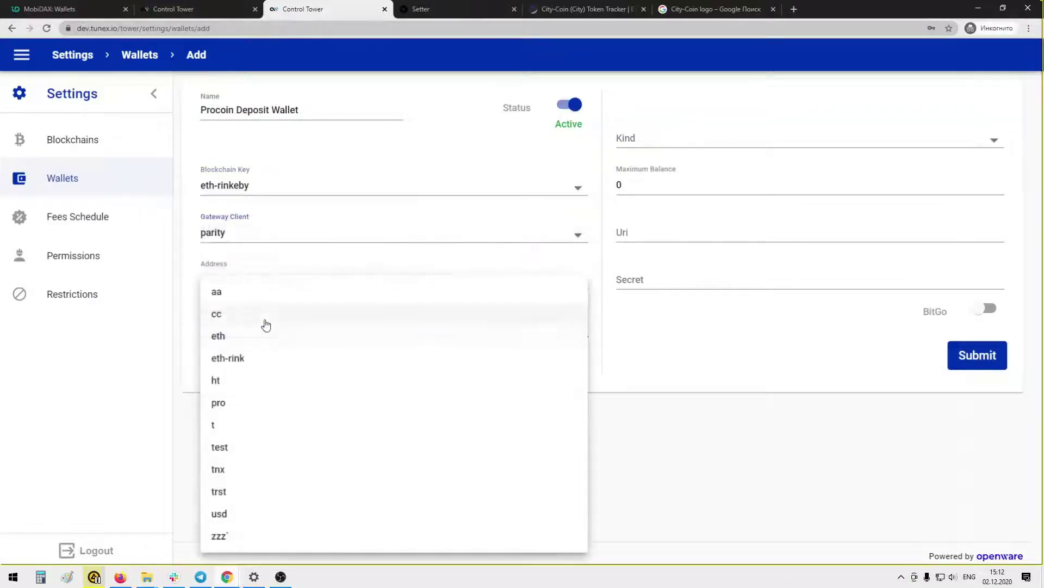
left_click(240, 403)
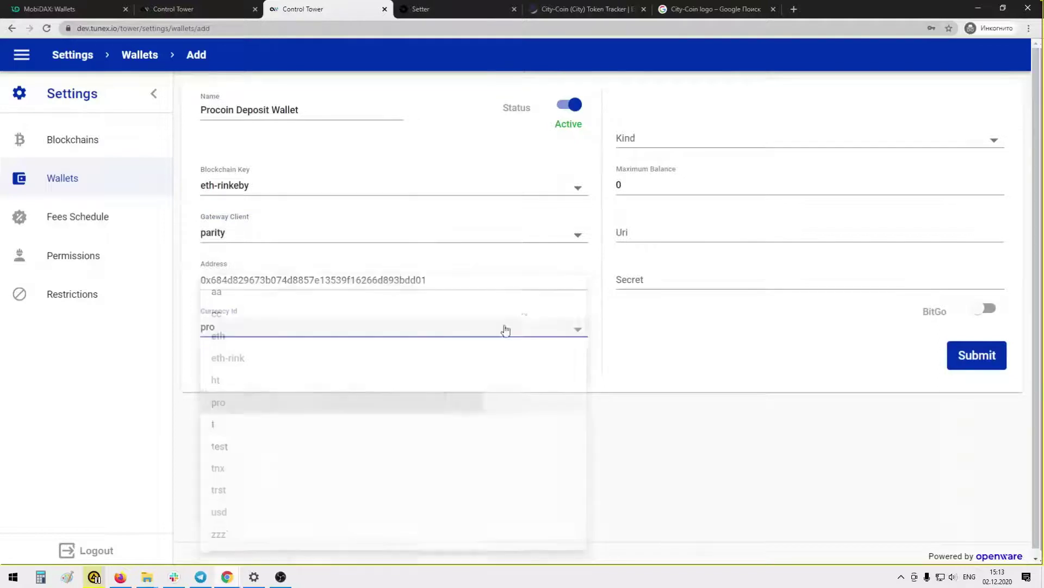
left_click(661, 143)
left_click(661, 139)
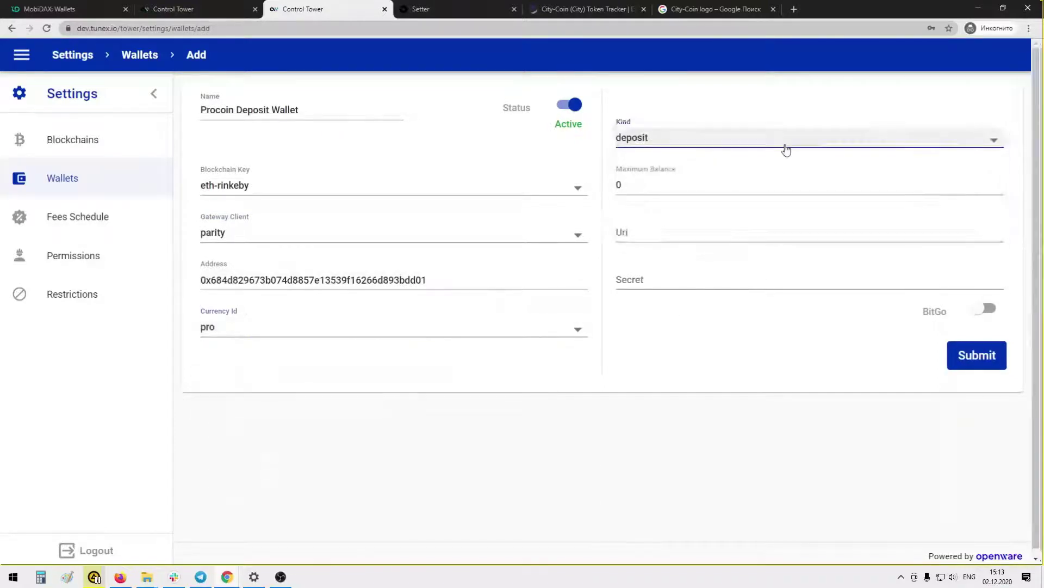
left_click(642, 185)
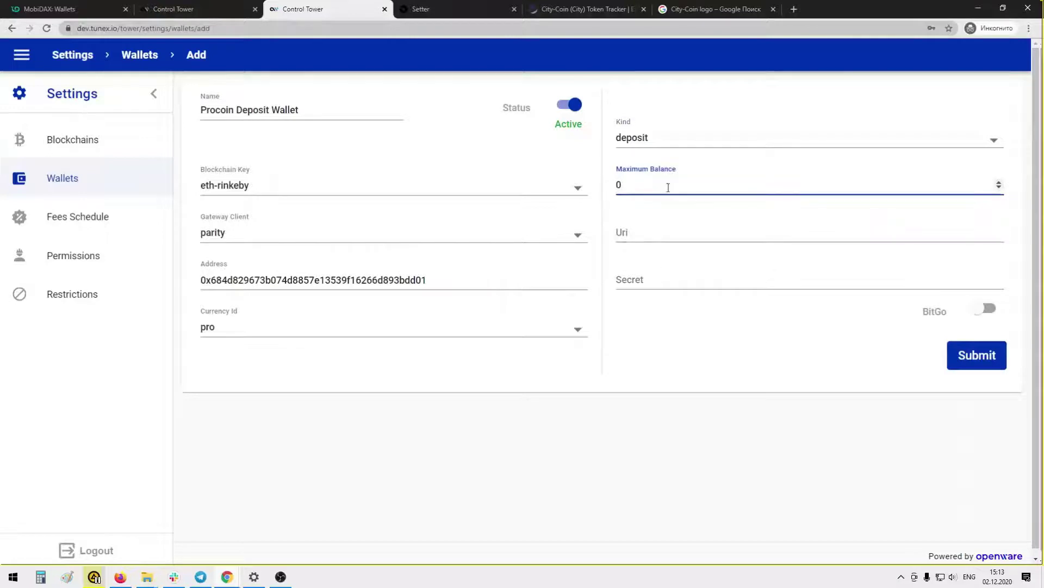
left_click(646, 231)
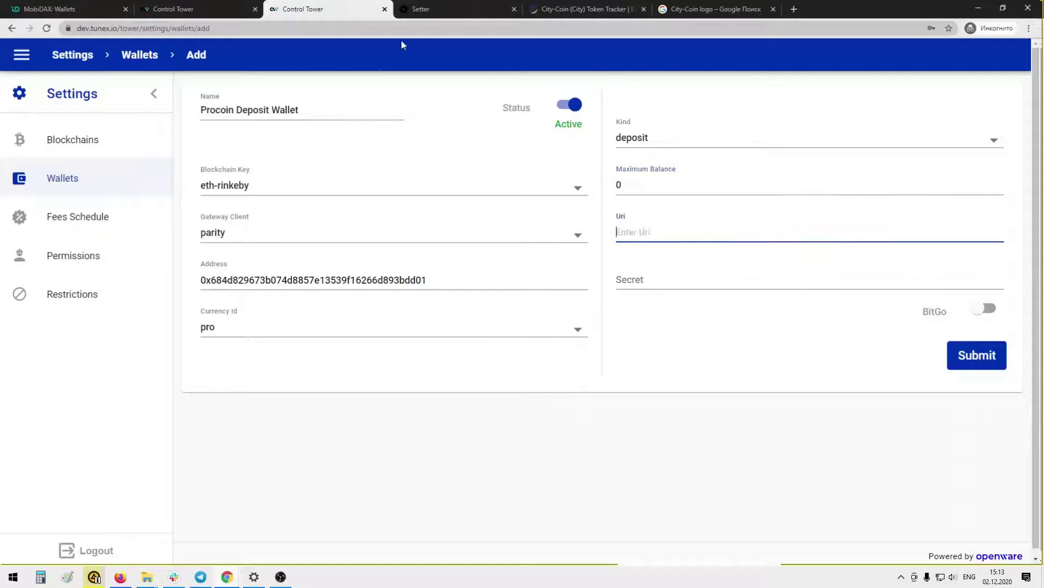
left_click(204, 9)
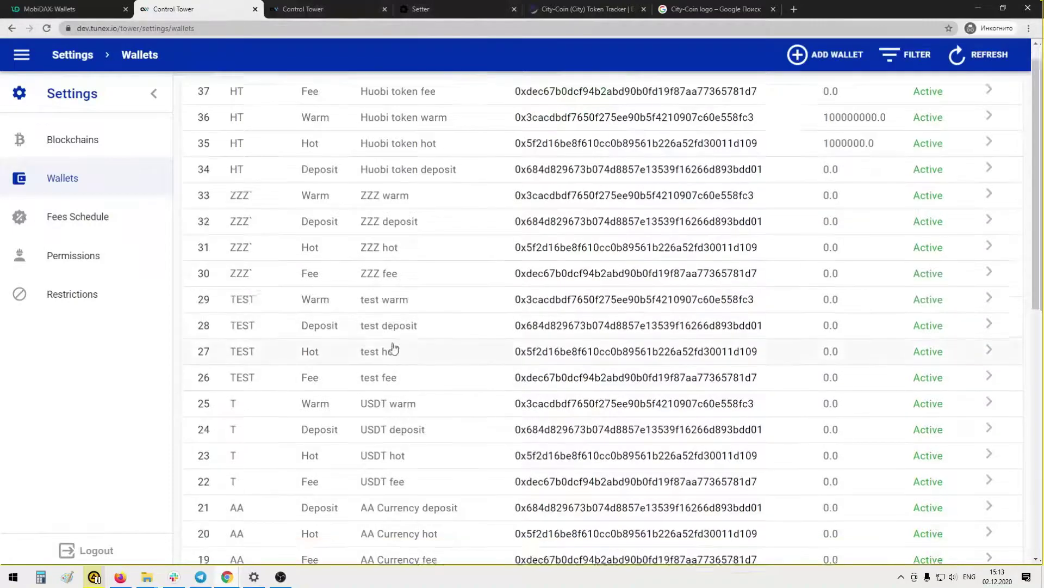
scroll(394, 348, "down", 8)
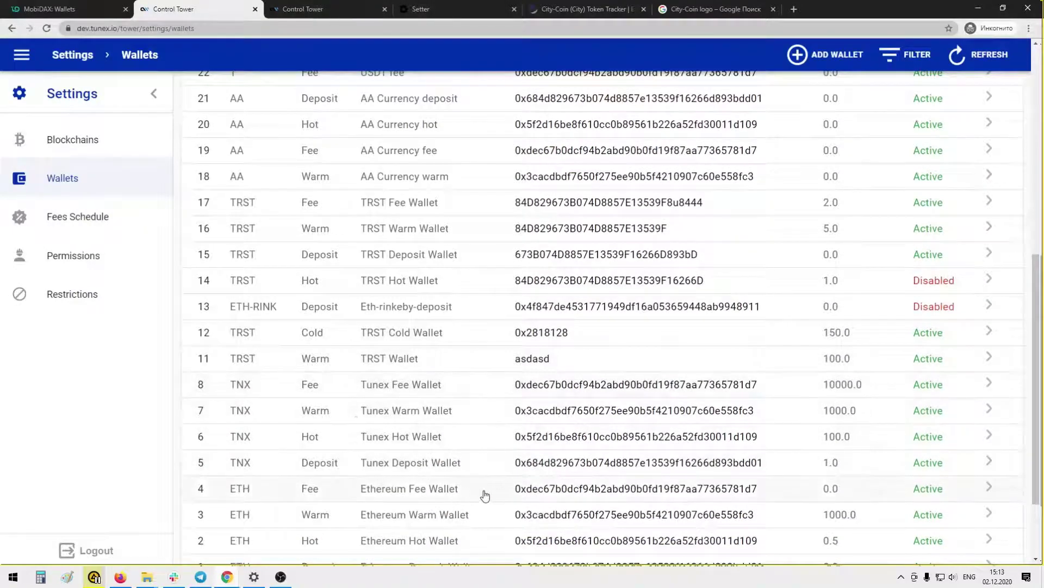
scroll(484, 495, "down", 2)
left_click(490, 461)
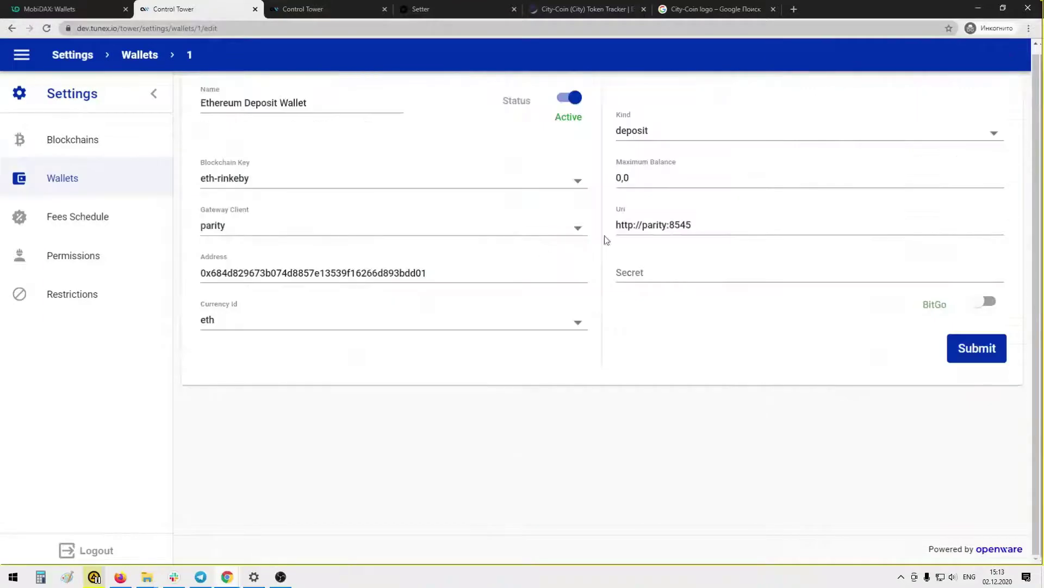
left_click_drag(718, 226, 613, 225)
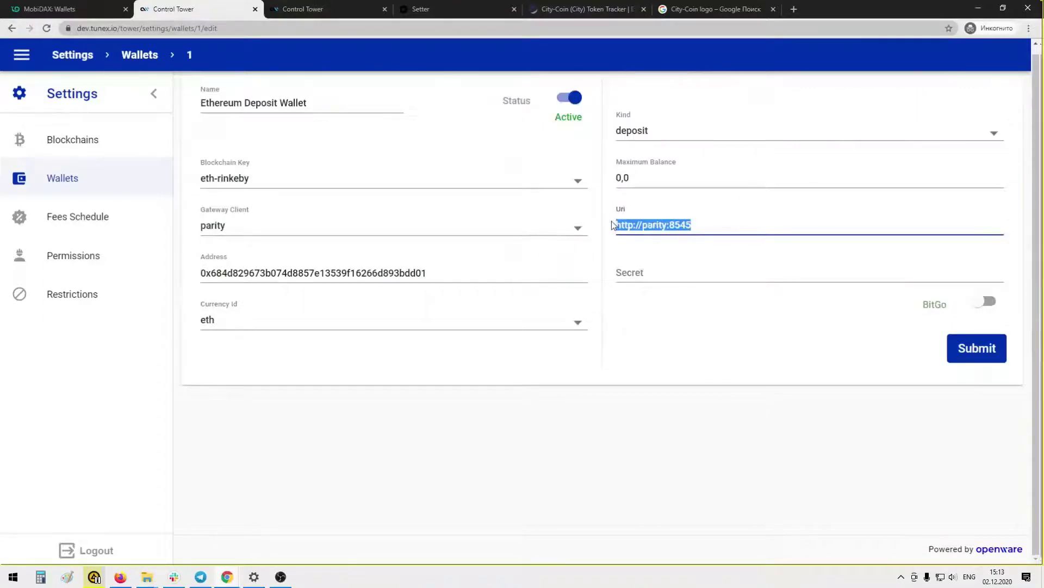
left_click(345, 5)
key("ctrl+v")
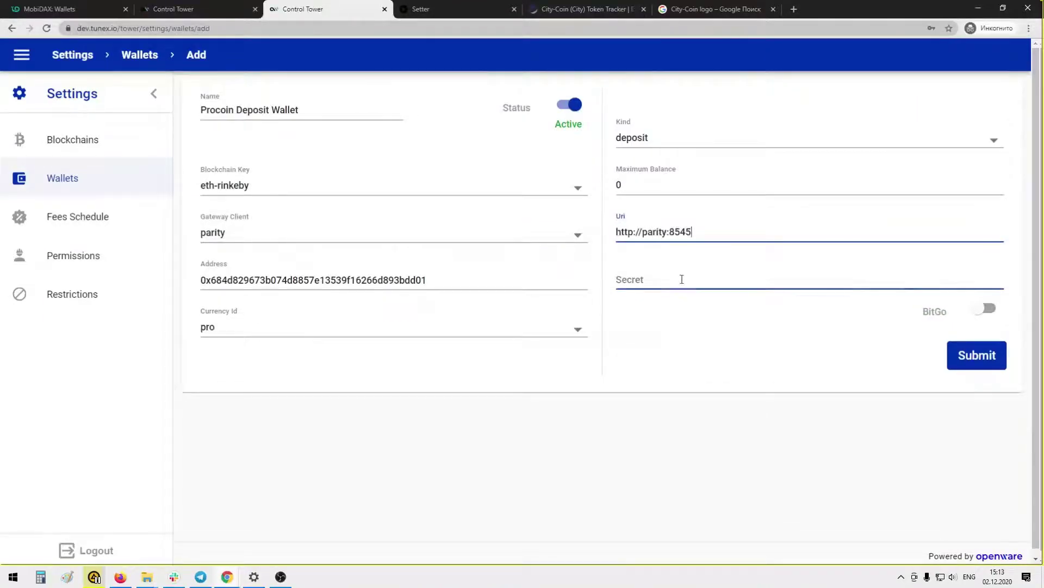
left_click(967, 363)
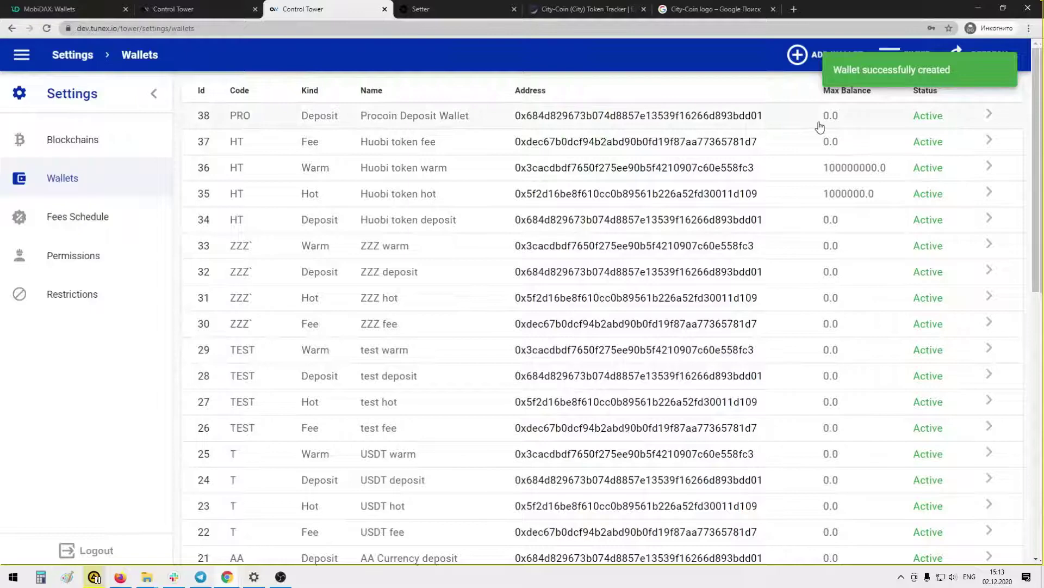
Filter the Control Tower wallet list by currency to show only ETH wallets
scroll(408, 310, "down", 10)
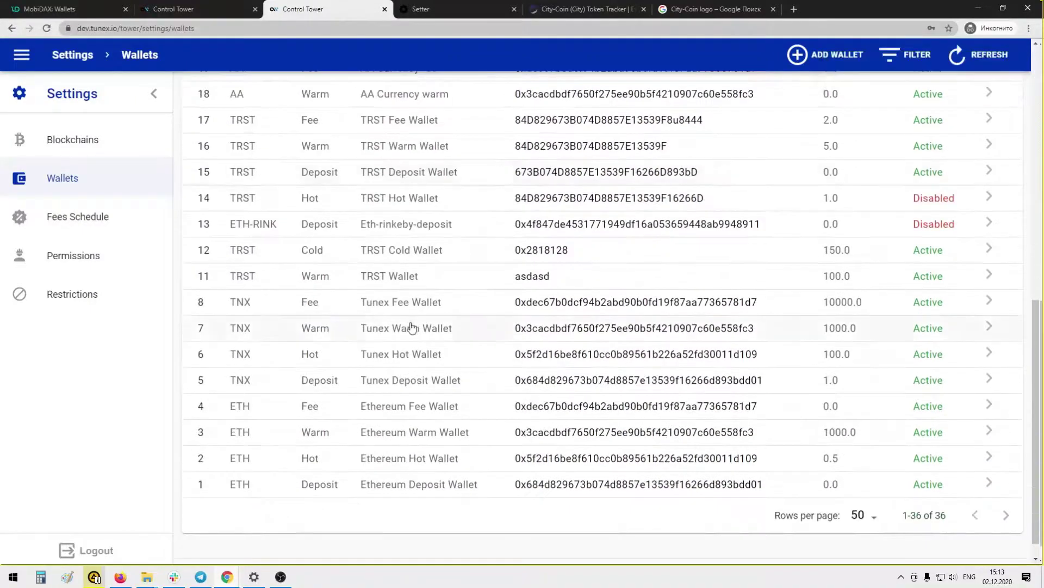
scroll(411, 326, "up", 3)
left_click(182, 10)
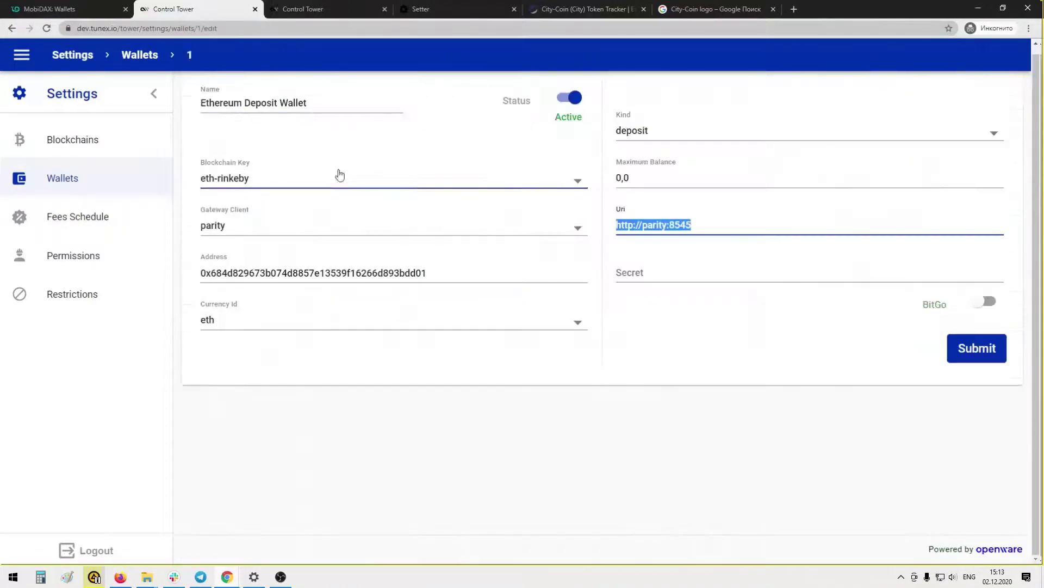
left_click(84, 178)
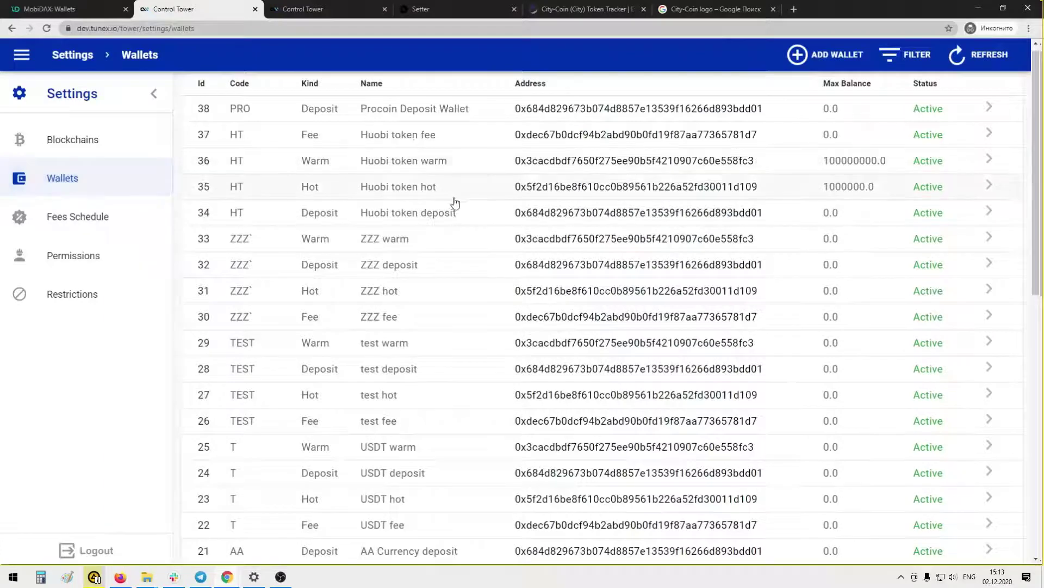
left_click(903, 60)
left_click(849, 91)
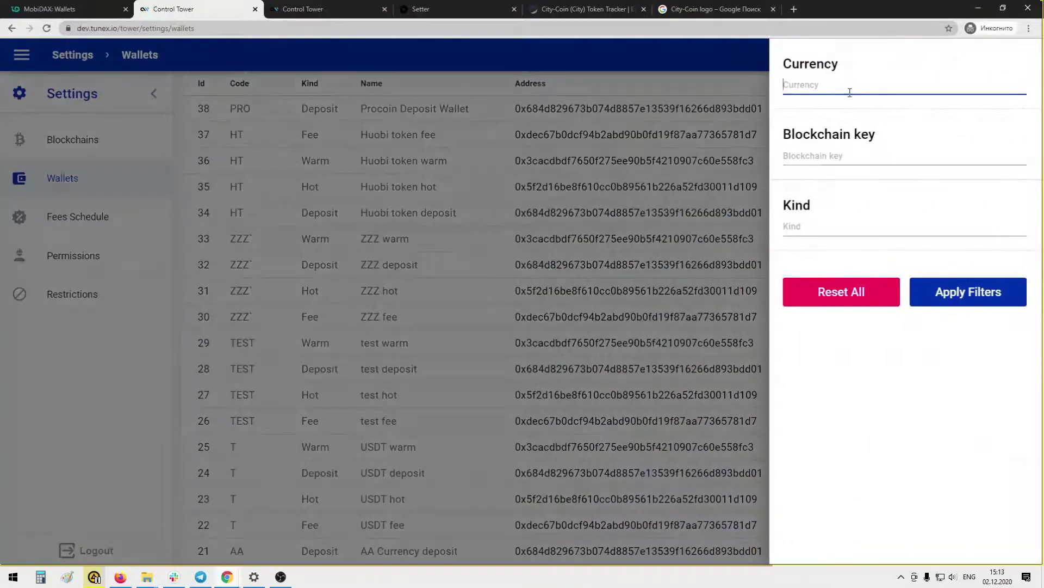
left_click(962, 291)
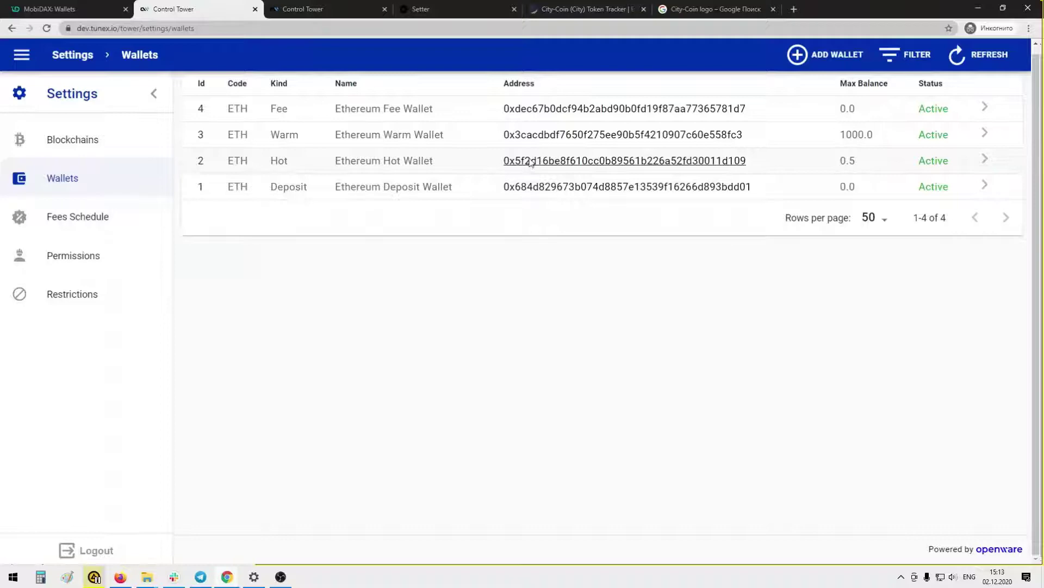
Check the Ethereum Hot Wallet's address on Etherscan, then close the extra pages
middle_click(548, 161)
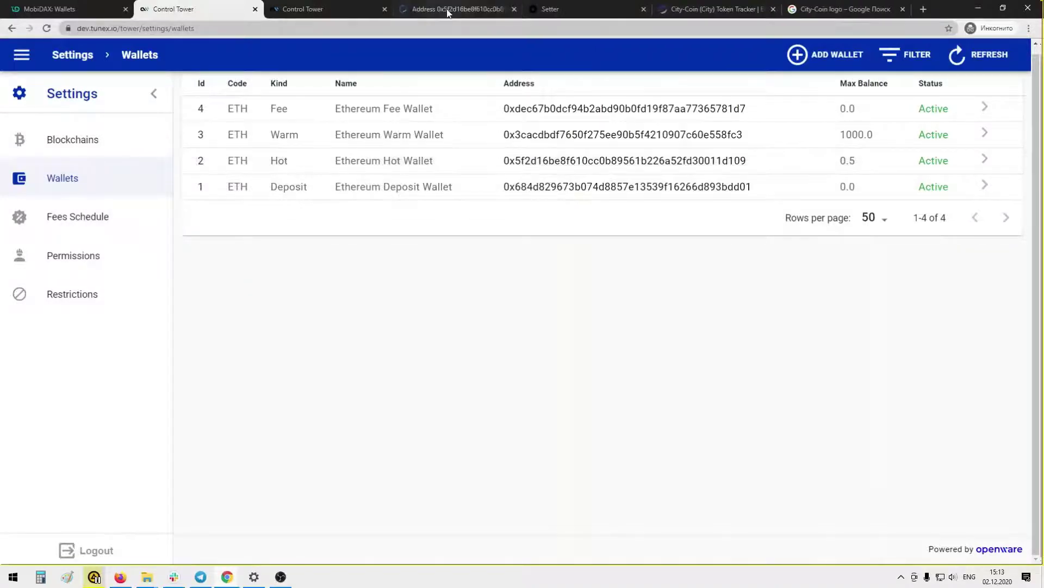
left_click(370, 10)
left_click(385, 9)
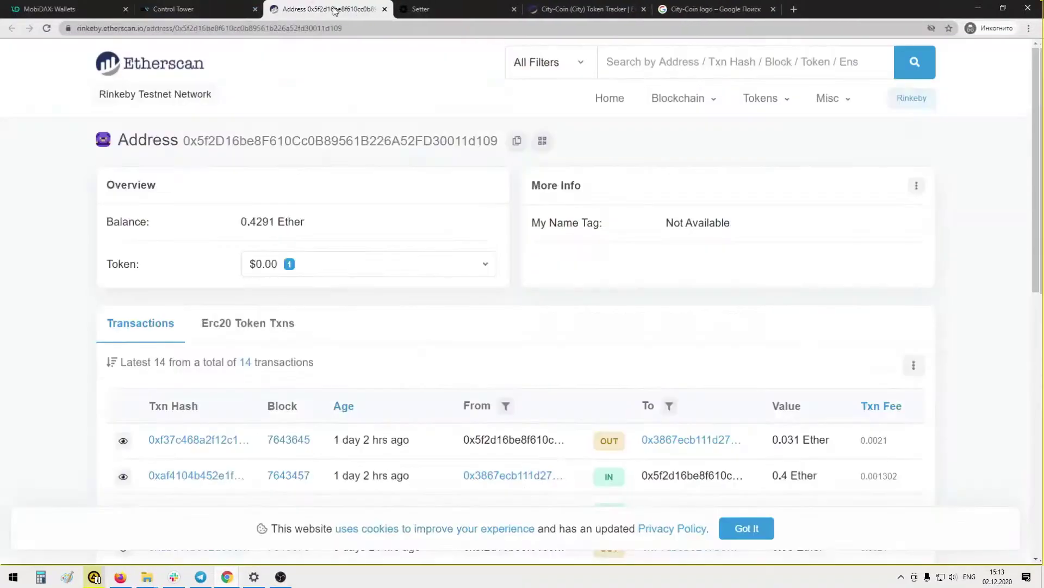
left_click(386, 9)
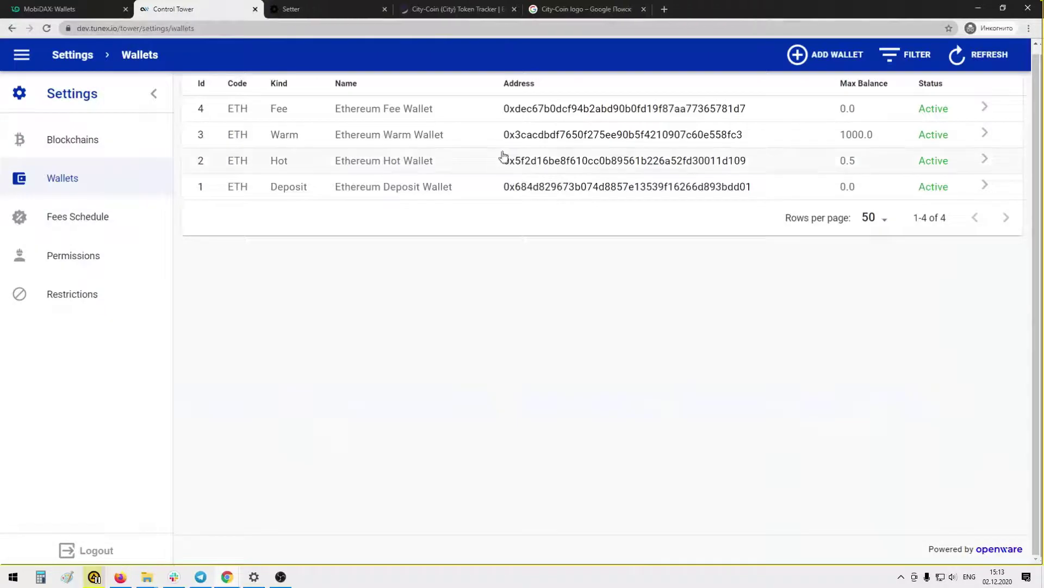
Keep the Ethereum Hot Wallet's settings open in a separate tab beside the ETH-filtered list
left_click(825, 164)
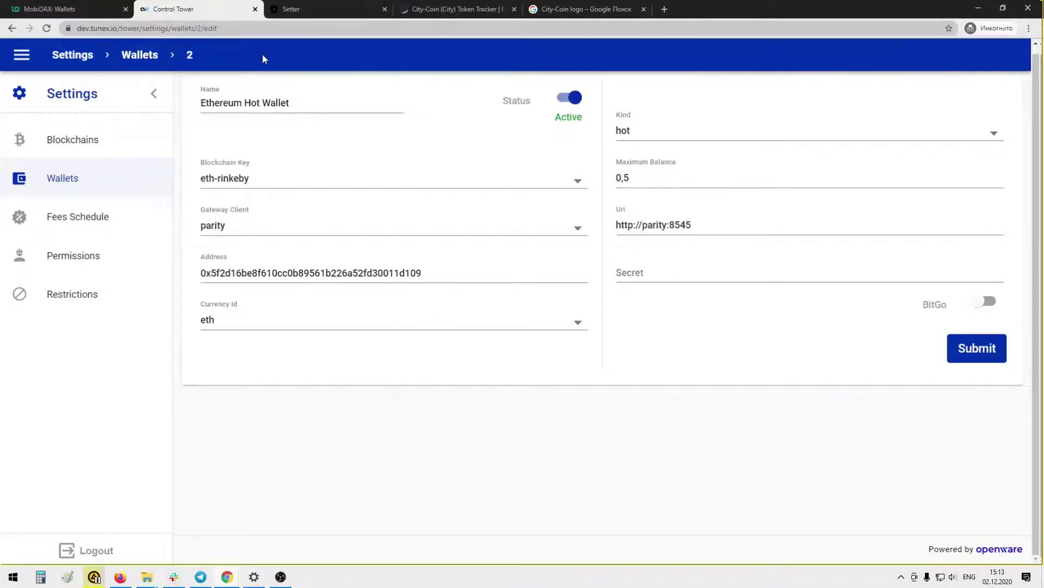
left_click(12, 29)
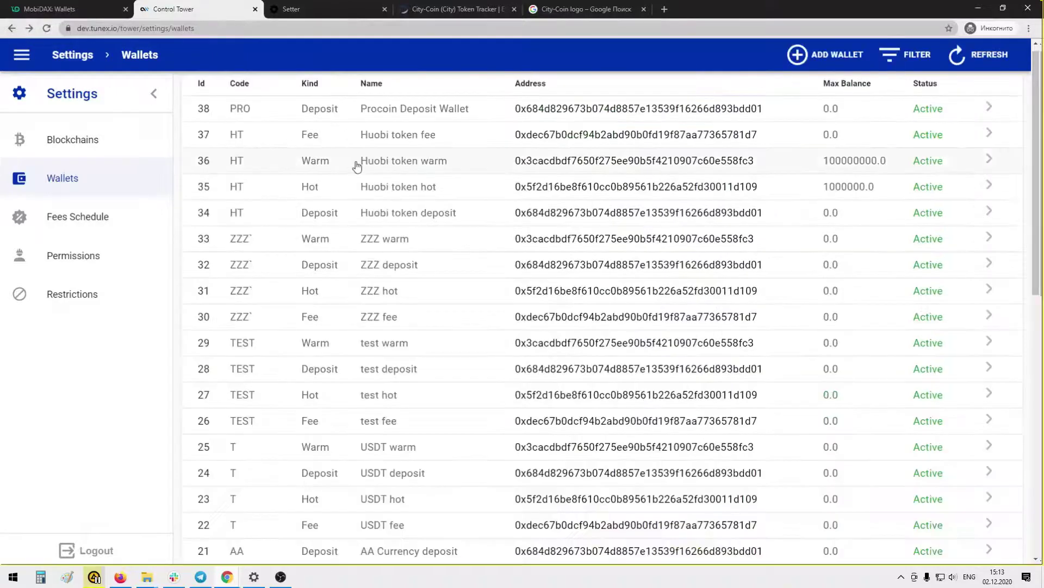
left_click(898, 59)
left_click(829, 80)
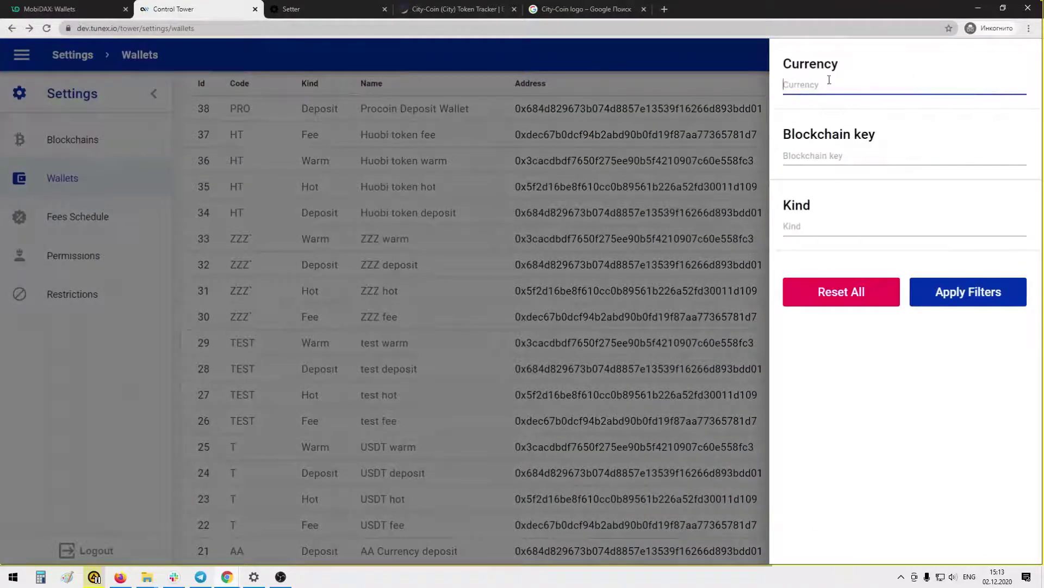
left_click(967, 312)
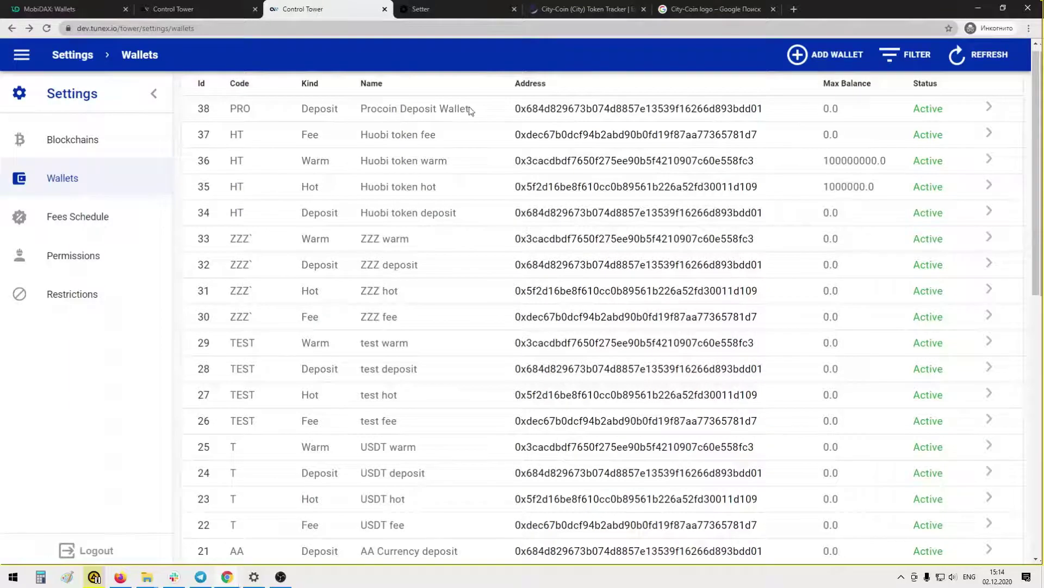
scroll(472, 274, "down", 10)
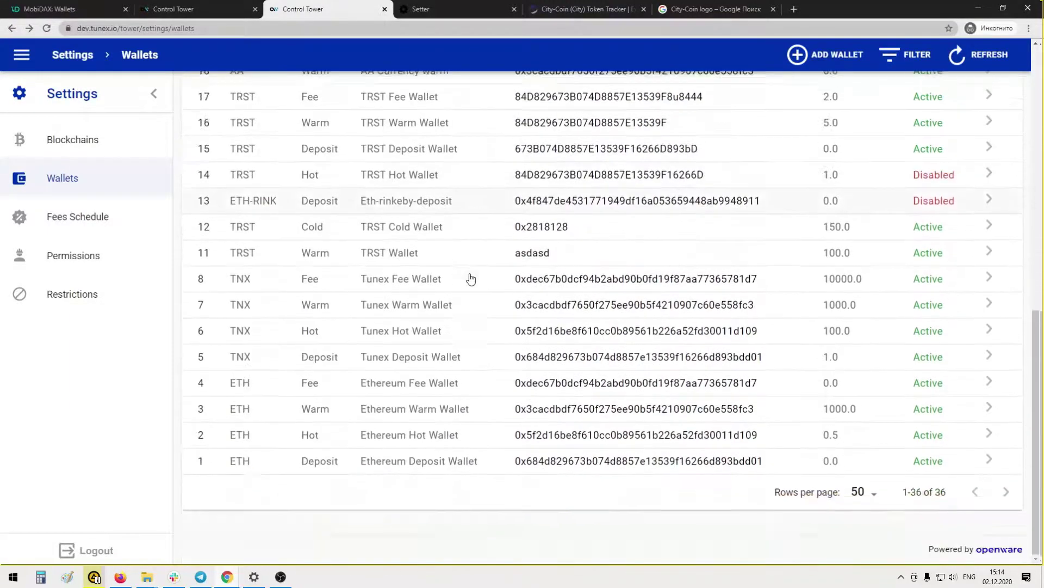
left_click(492, 440)
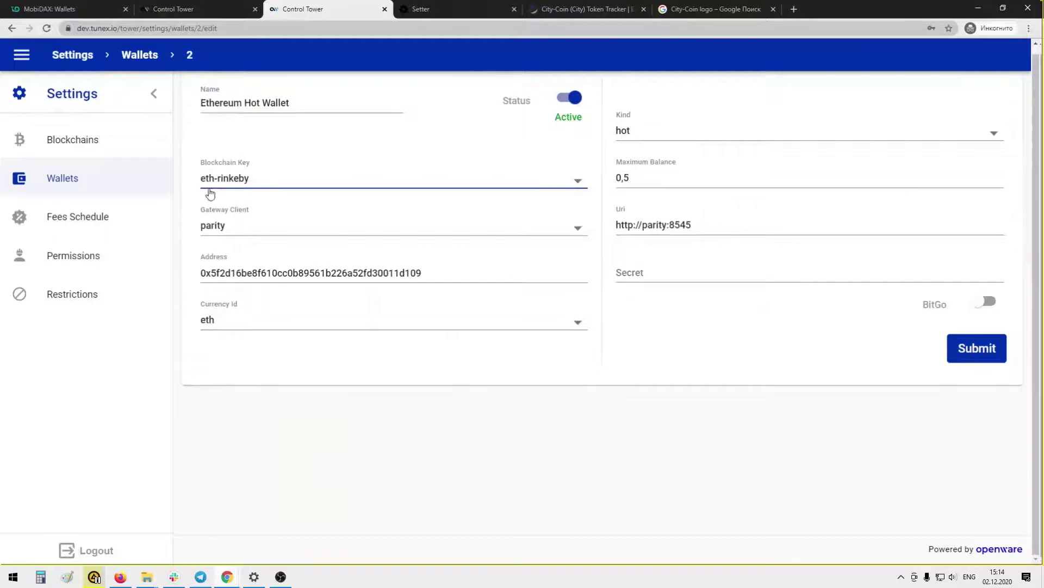
left_click(223, 10)
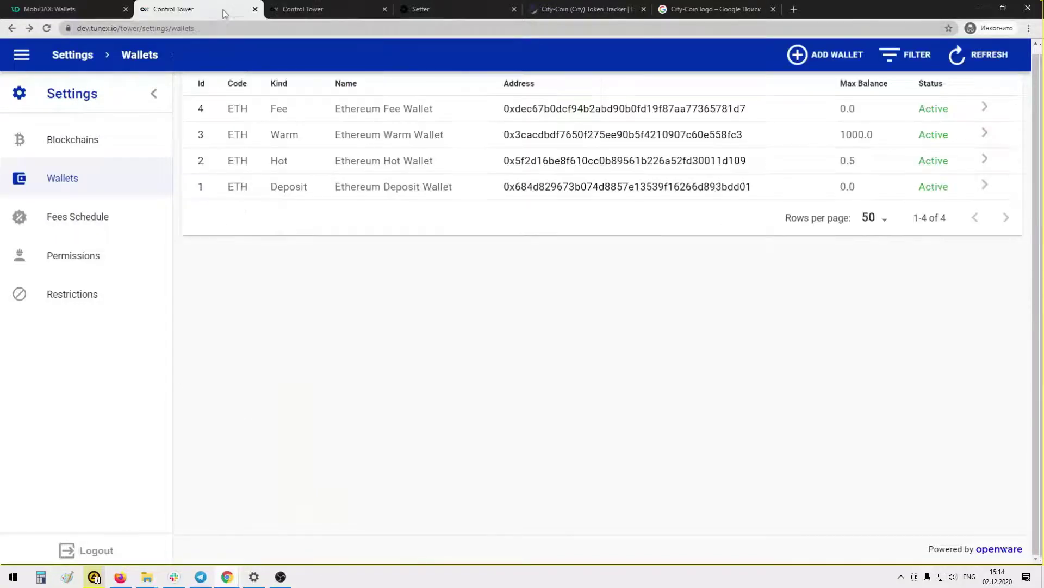
Start a new wallet named 'Procoin Hot Wallet', adapted from the Ethereum Hot Wallet's name
left_click(823, 55)
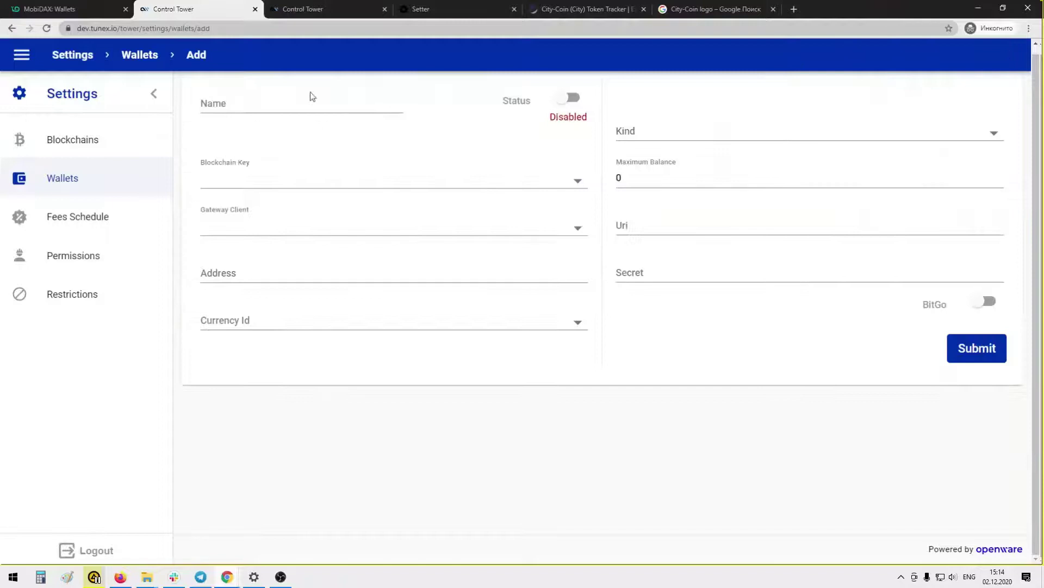
left_click(320, 11)
left_click_drag(297, 102, 178, 109)
key("ctrl+c")
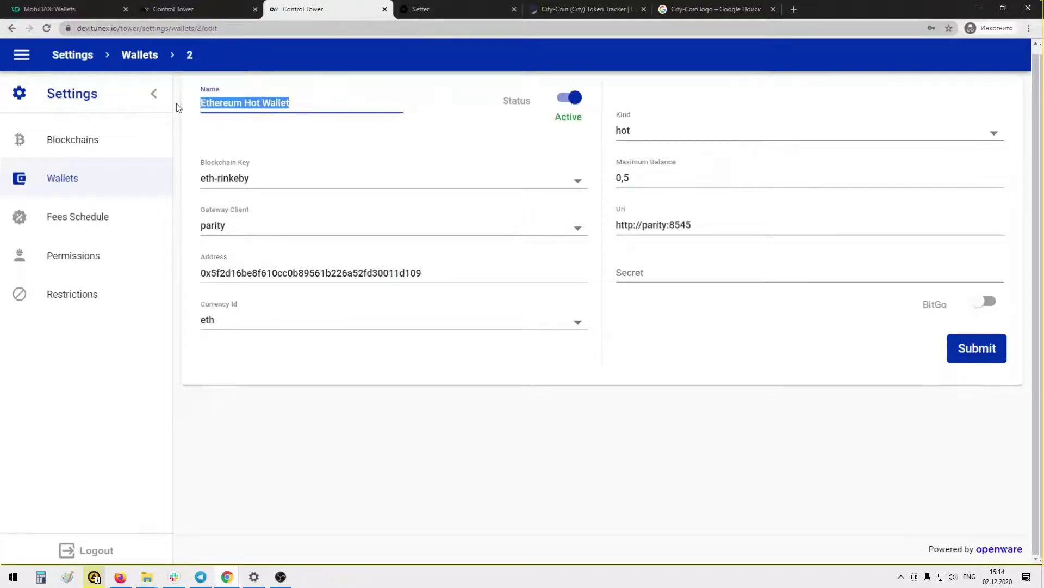
left_click(216, 7)
left_click(238, 105)
key("ctrl+v")
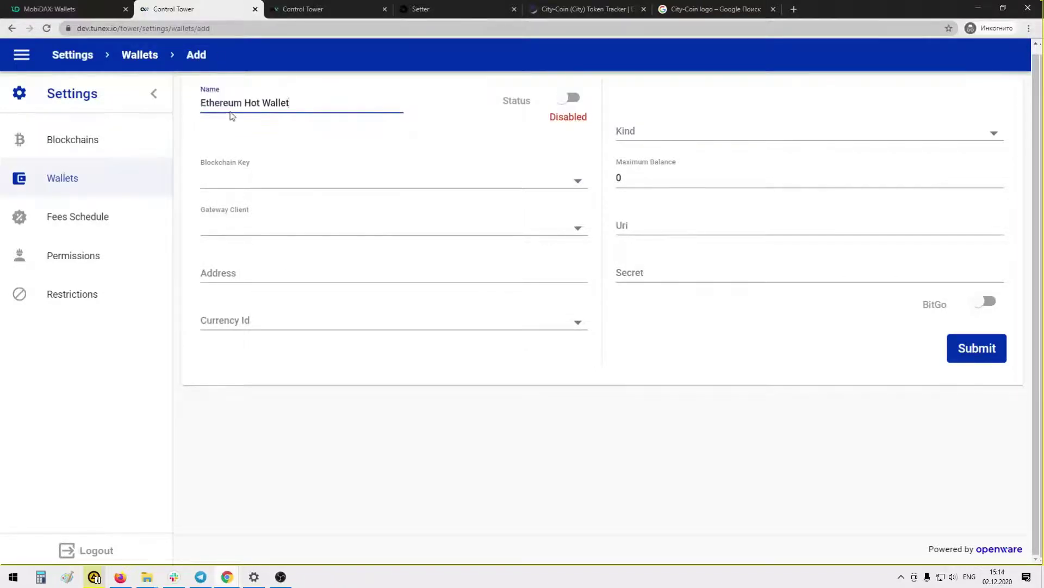
left_click_drag(246, 102, 165, 107)
type("Procoin")
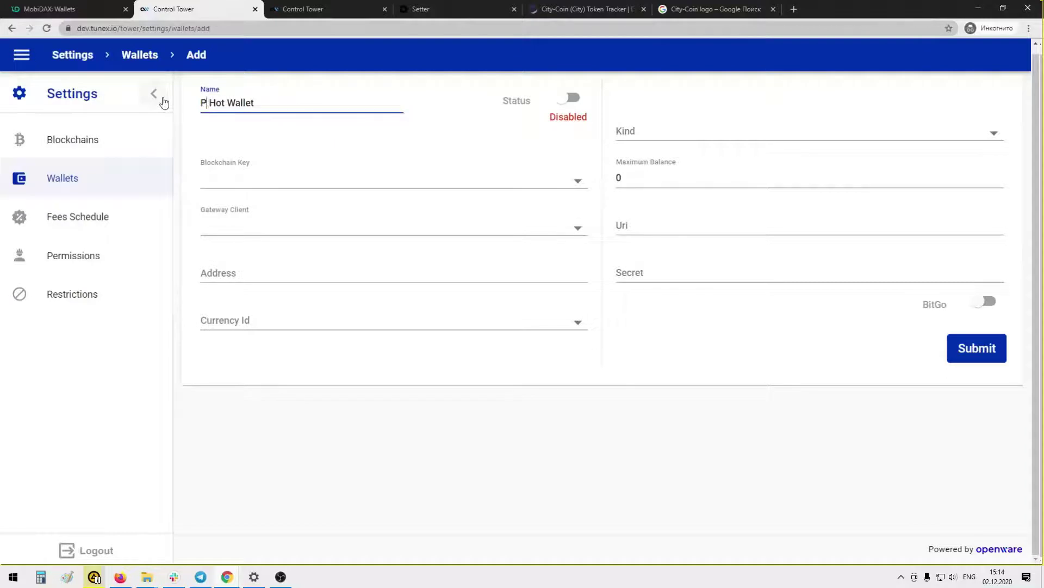
Make it active with eth-rinkeby, hot kind, parity client, pro currency and 3000 maximum balance
left_click(272, 182)
left_click(275, 179)
left_click(583, 104)
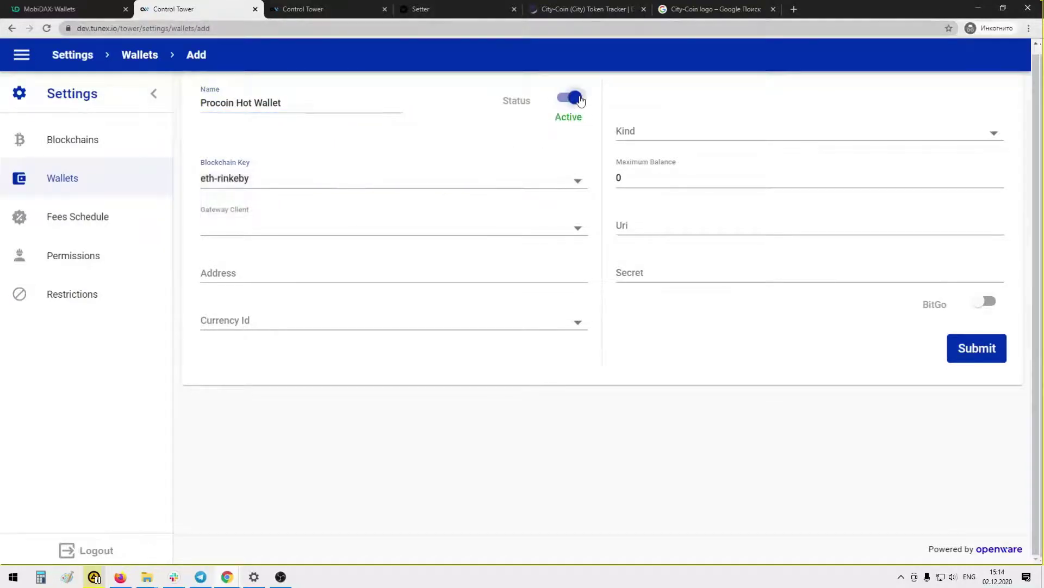
left_click(653, 136)
left_click(653, 176)
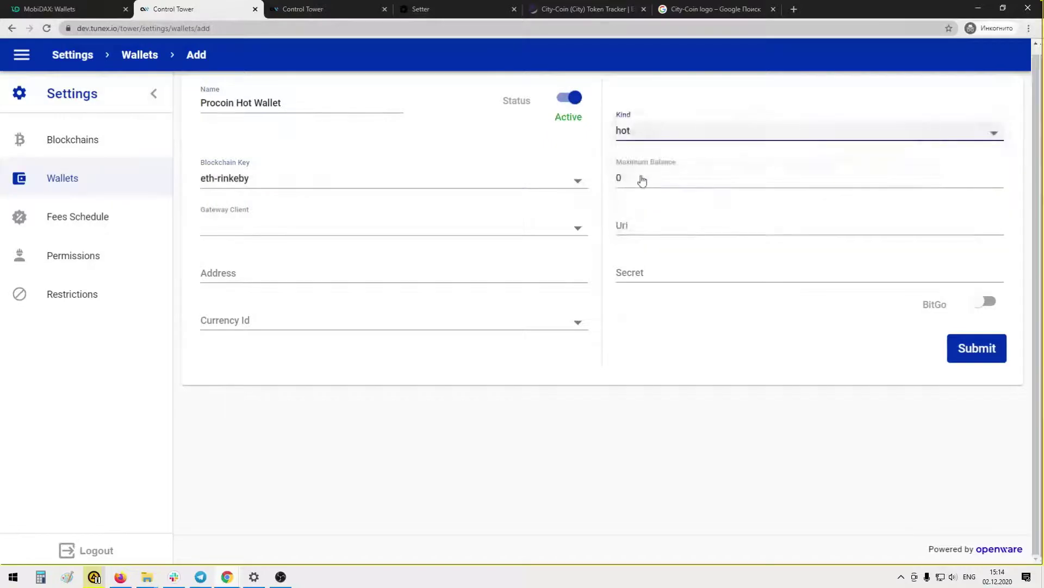
left_click(515, 225)
left_click(276, 271)
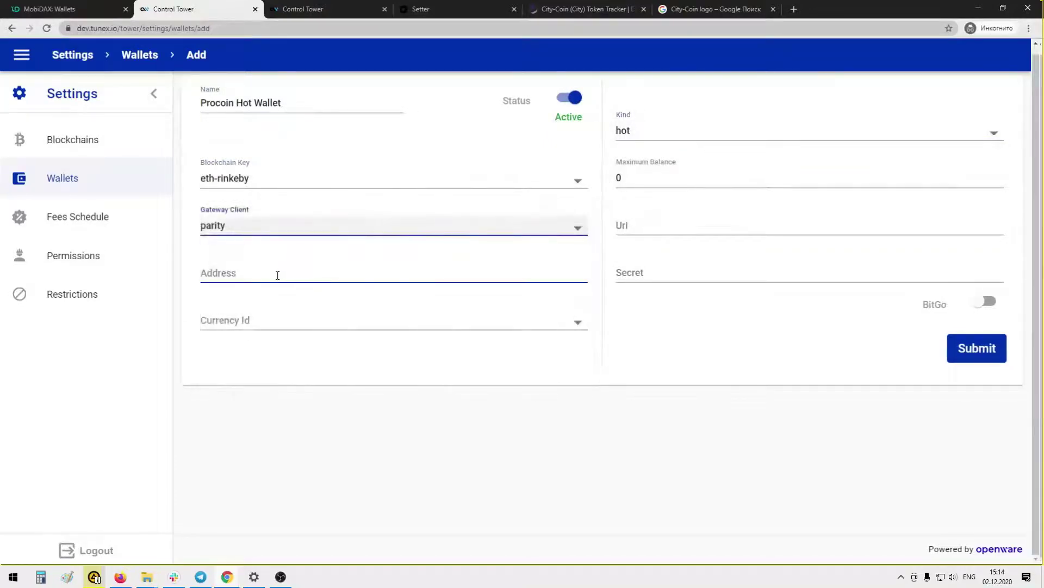
left_click(251, 327)
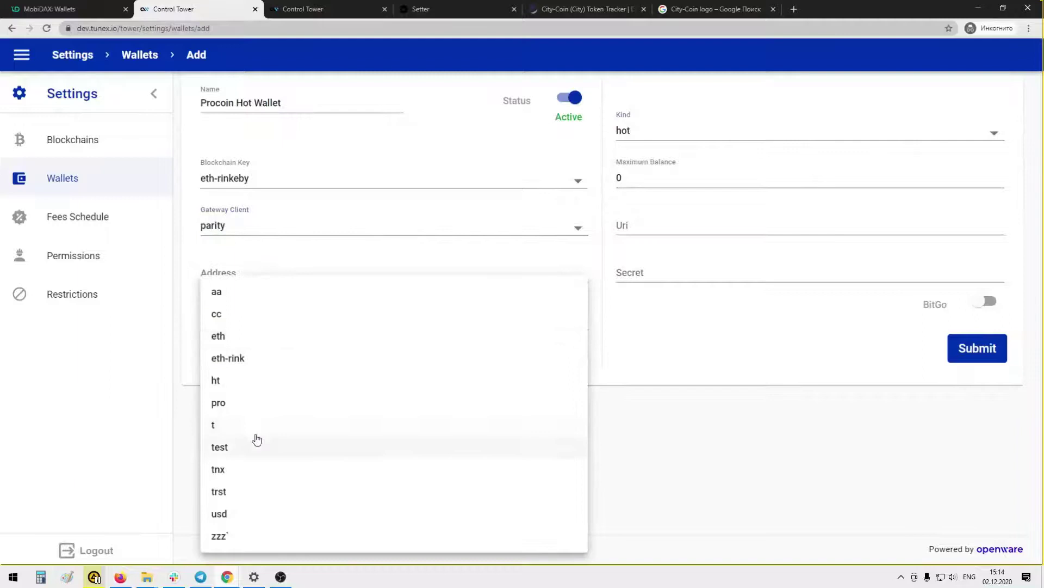
left_click(237, 404)
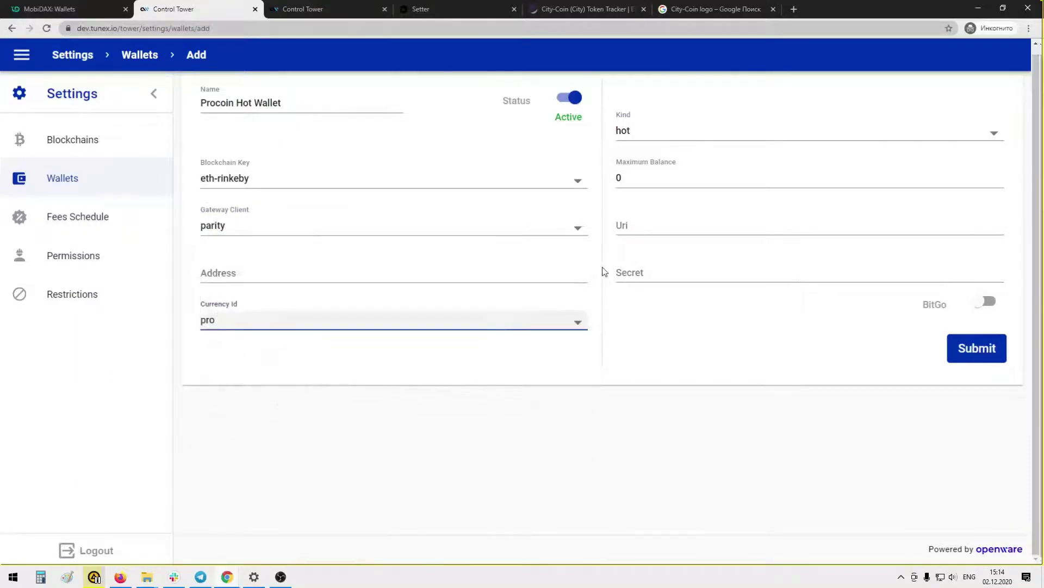
left_click(630, 184)
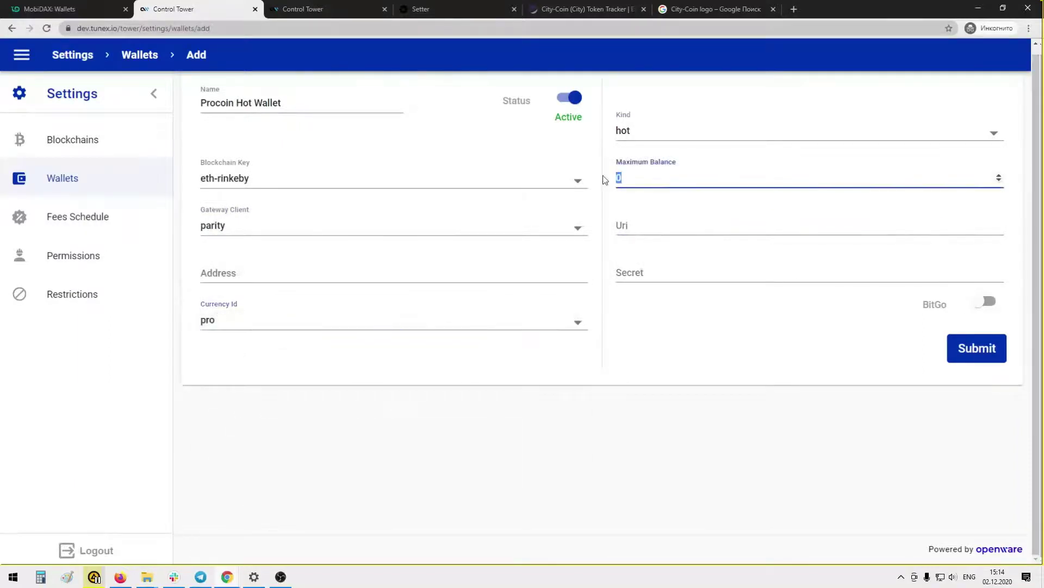
type("3000")
left_click(327, 9)
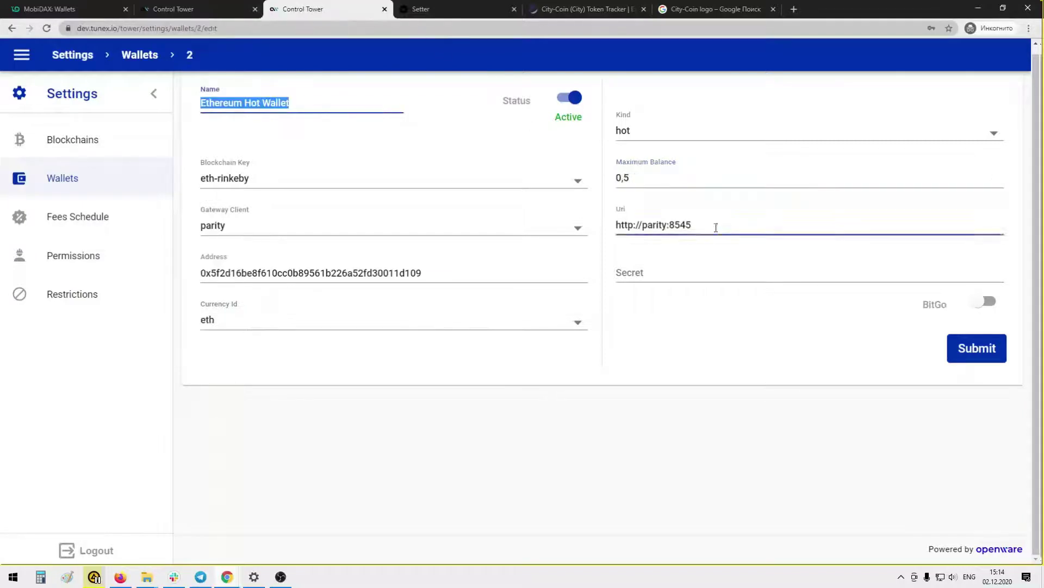
left_click_drag(716, 226, 607, 226)
key("ctrl+c")
left_click(216, 9)
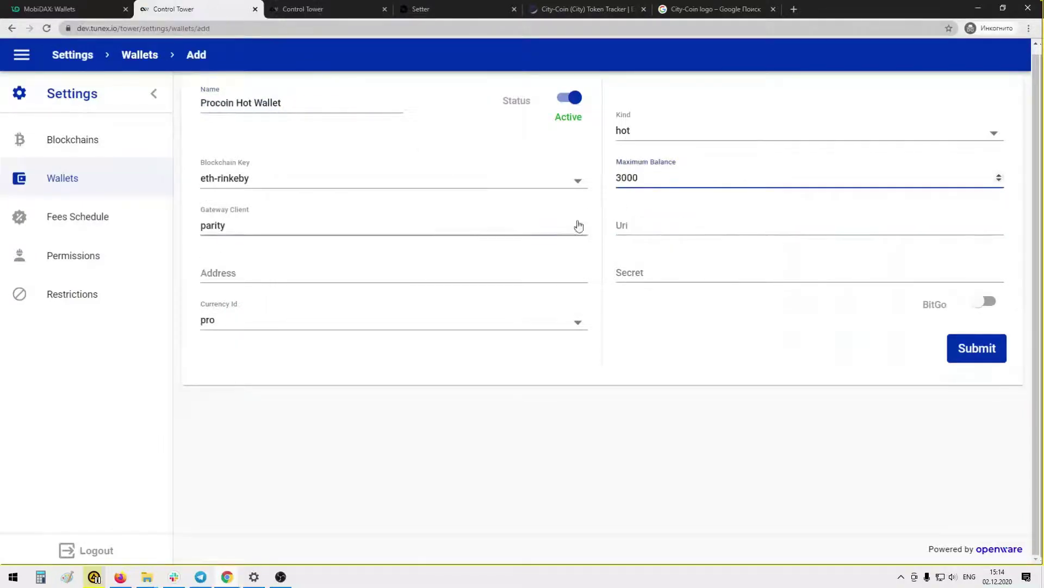
left_click(620, 226)
key("ctrl+v")
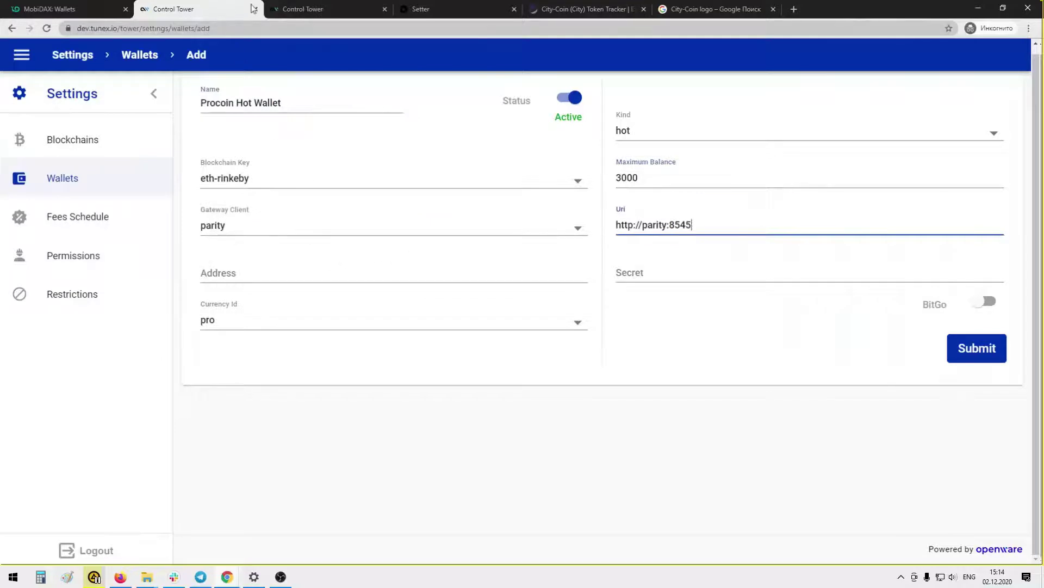
Copy the Ethereum Hot Wallet's address into the new wallet's Address field
left_click(297, 8)
left_click_drag(431, 272, 202, 269)
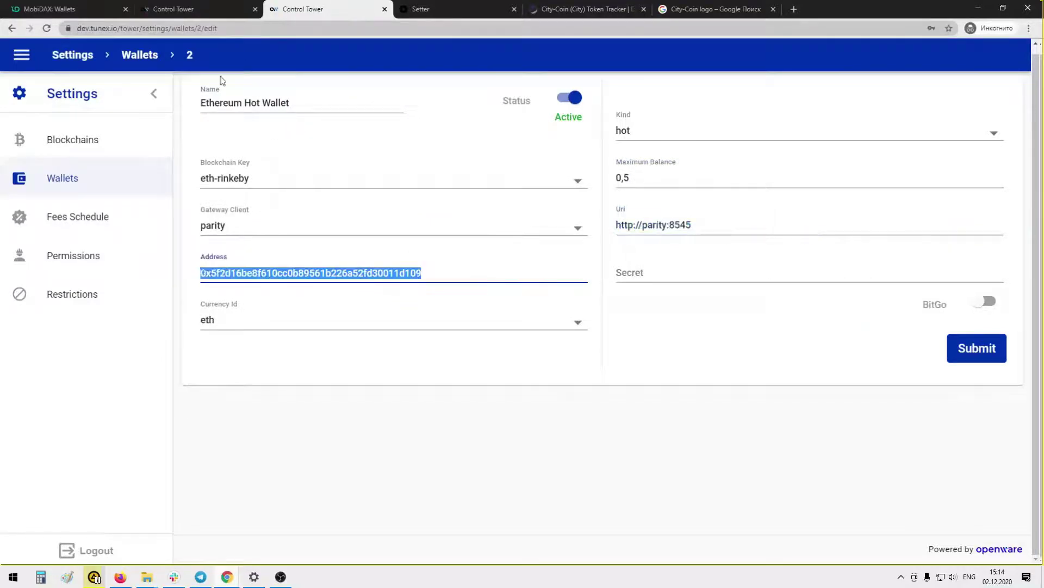
key("ctrl+c")
left_click(205, 11)
left_click(237, 271)
key("ctrl+v")
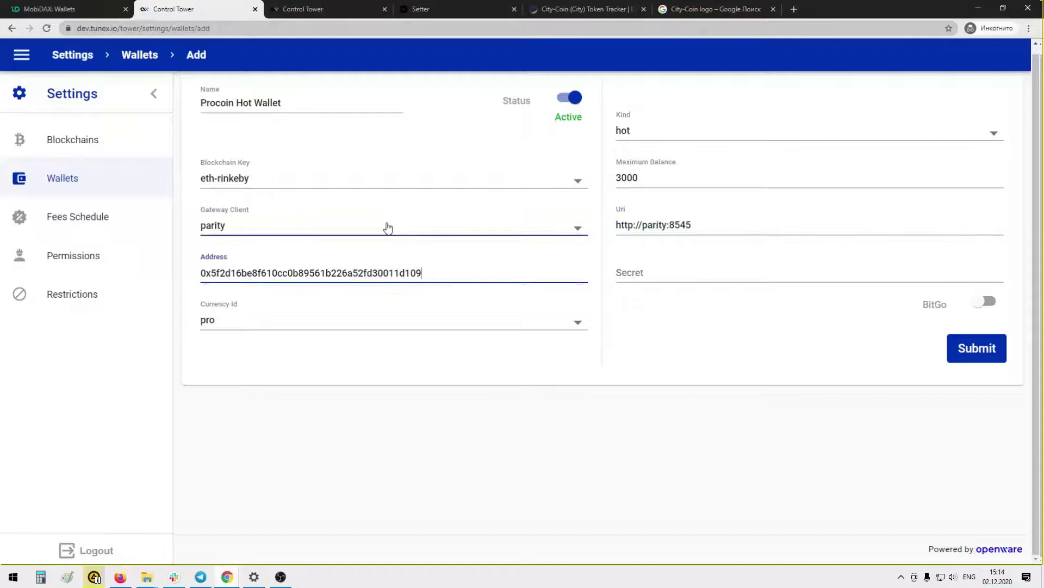
Save the Procoin Hot Wallet and open the Ethereum Warm Wallet's details in another tab
left_click(960, 348)
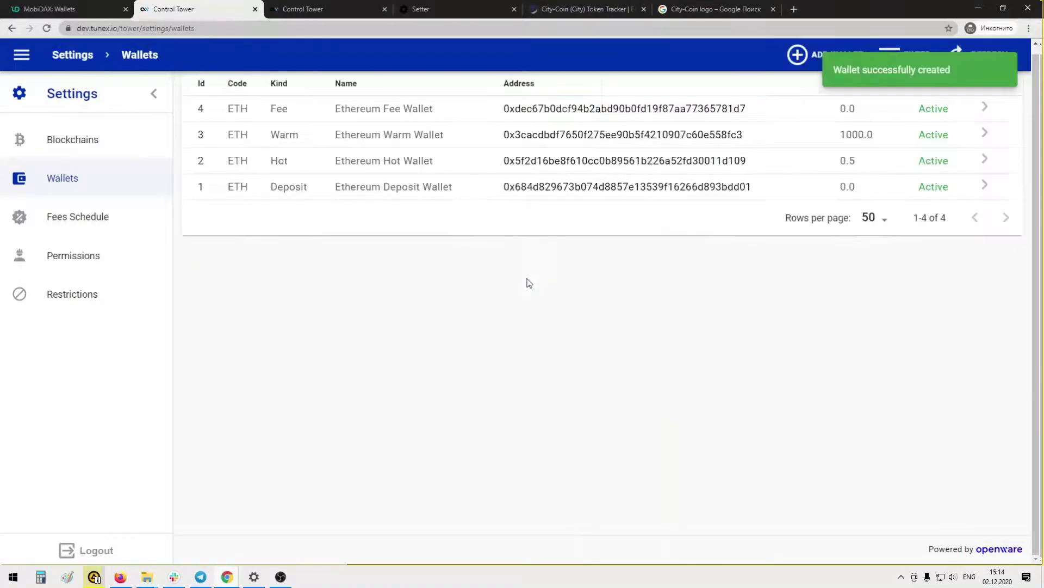
scroll(449, 275, "down", 10)
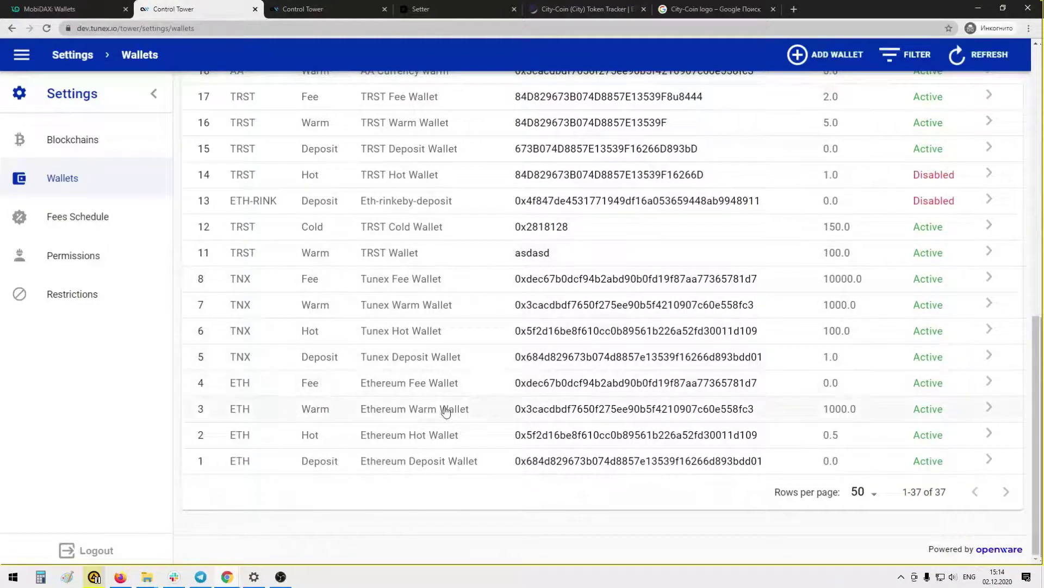
left_click(499, 414)
left_click(334, 9)
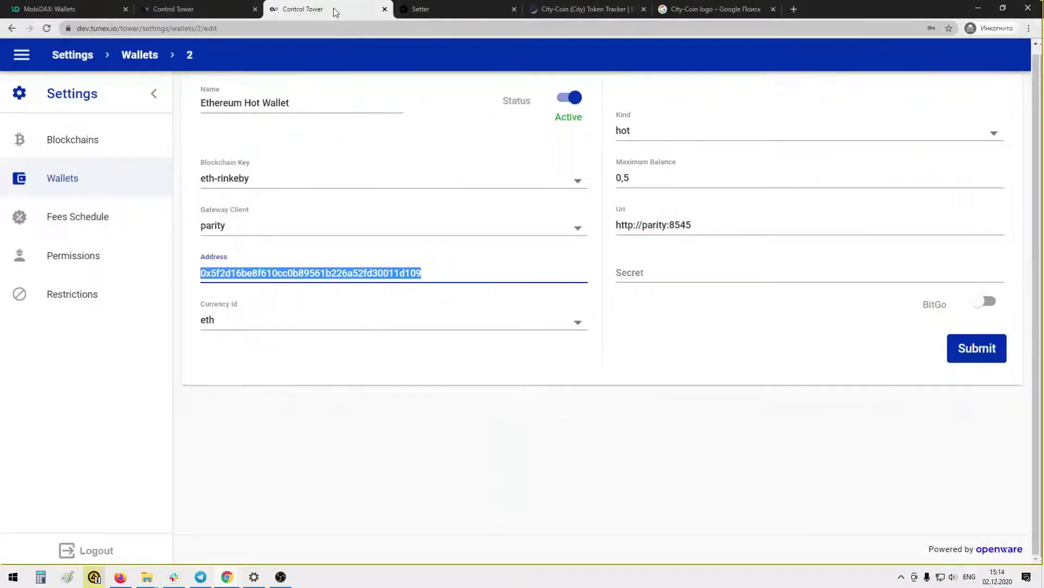
left_click(90, 175)
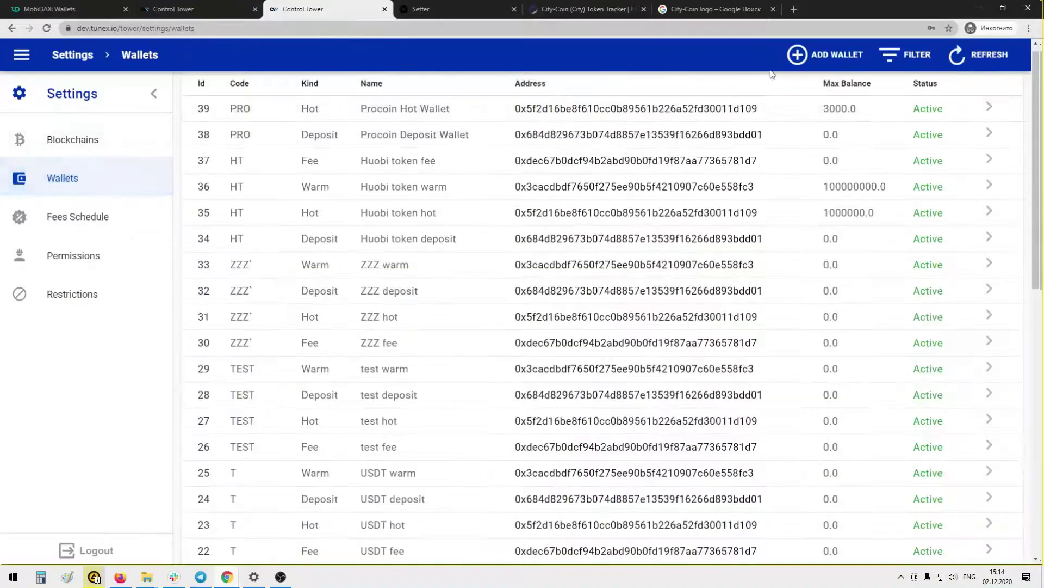
Start a new active wallet named 'Procoin Warm Wallet', copied from the Ethereum Warm Wallet's name
left_click(829, 57)
left_click(218, 9)
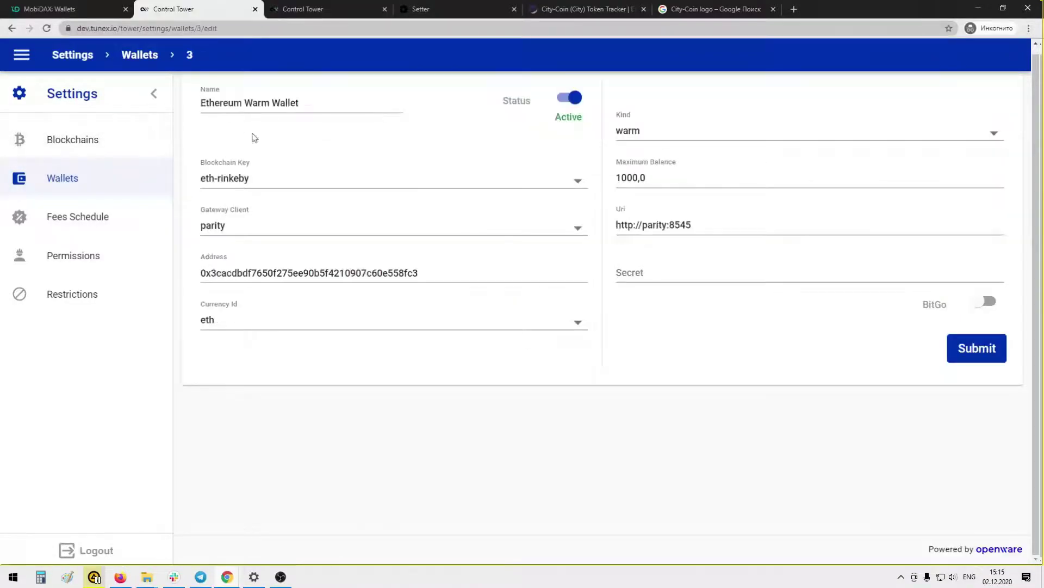
left_click_drag(320, 102, 175, 94)
left_click(322, 9)
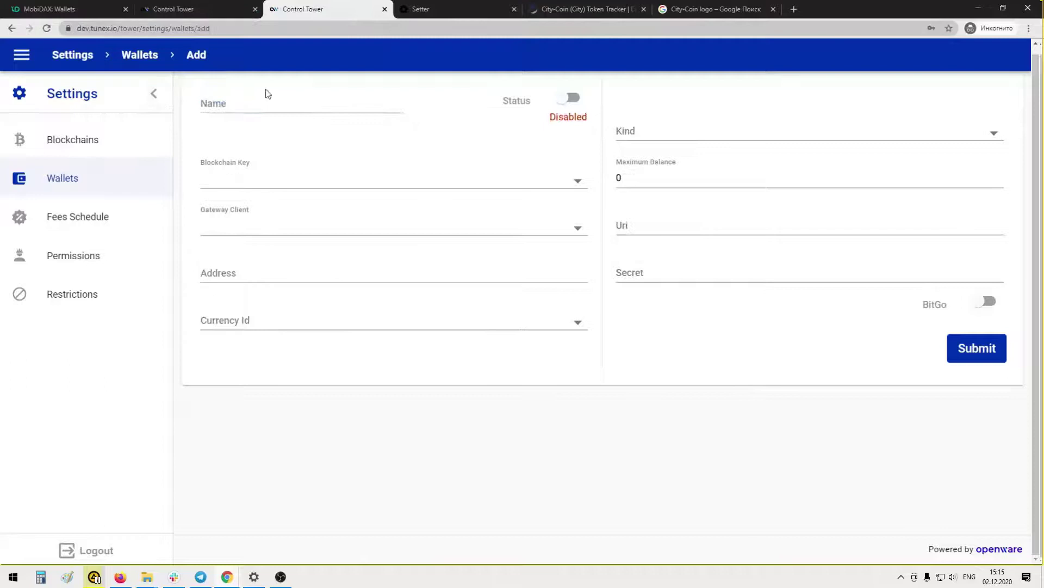
left_click(264, 93)
key("ctrl+v")
left_click(572, 99)
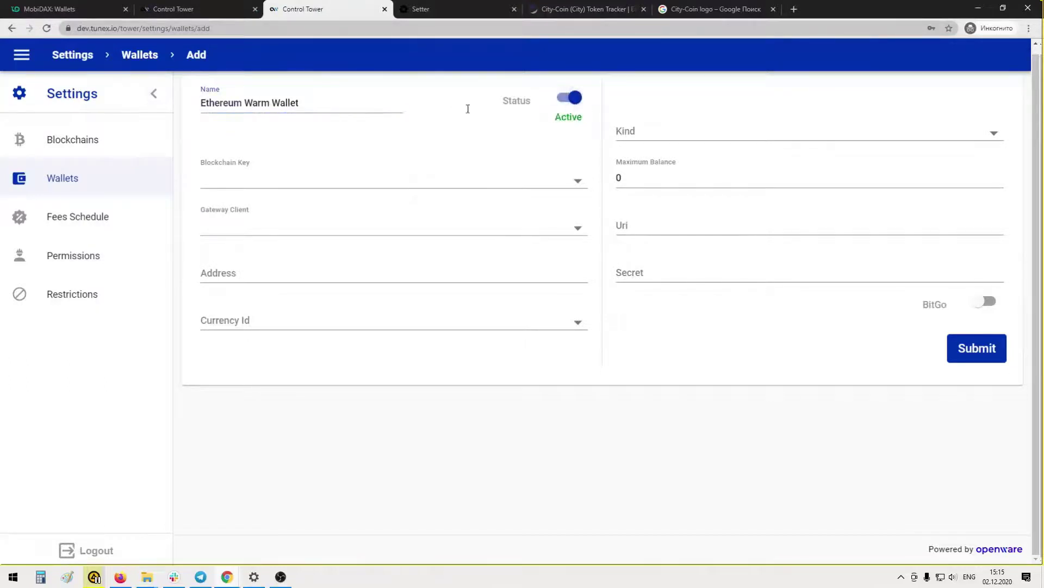
left_click(236, 102)
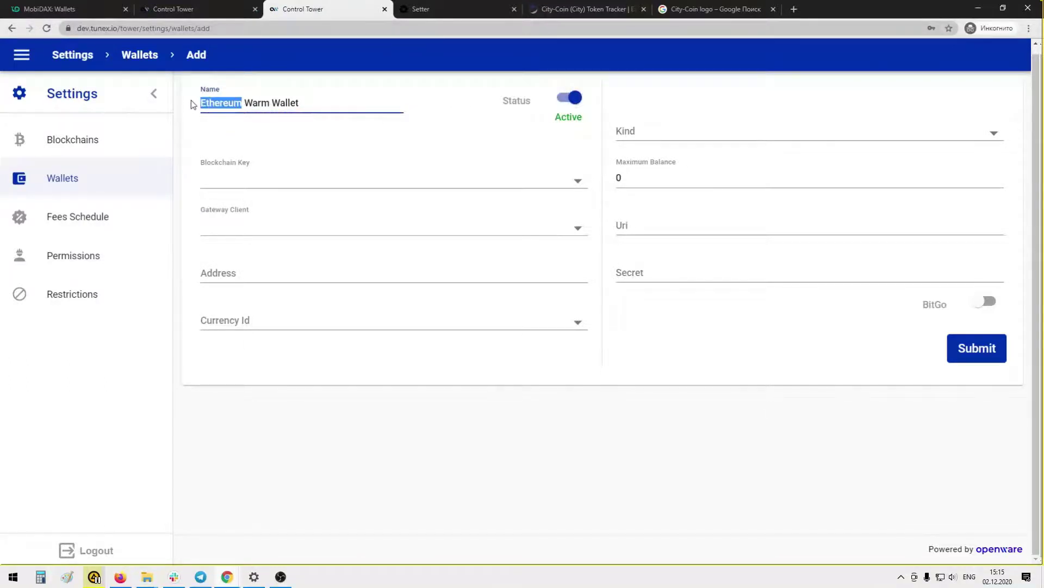
type("Procoin")
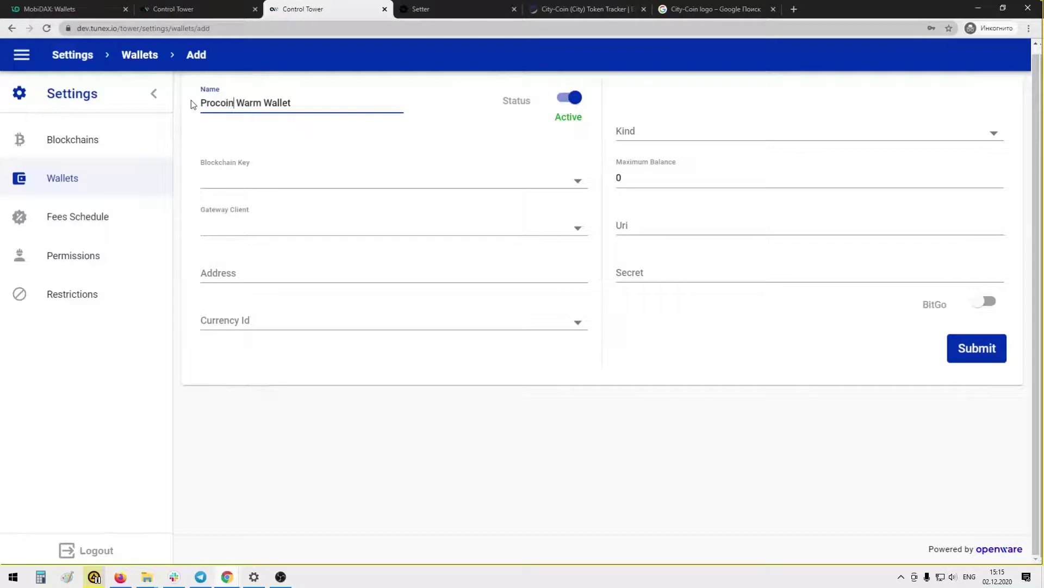
Set eth-rinkeby and parity, and paste the Ethereum Warm Wallet's address into it
left_click(250, 181)
left_click(250, 178)
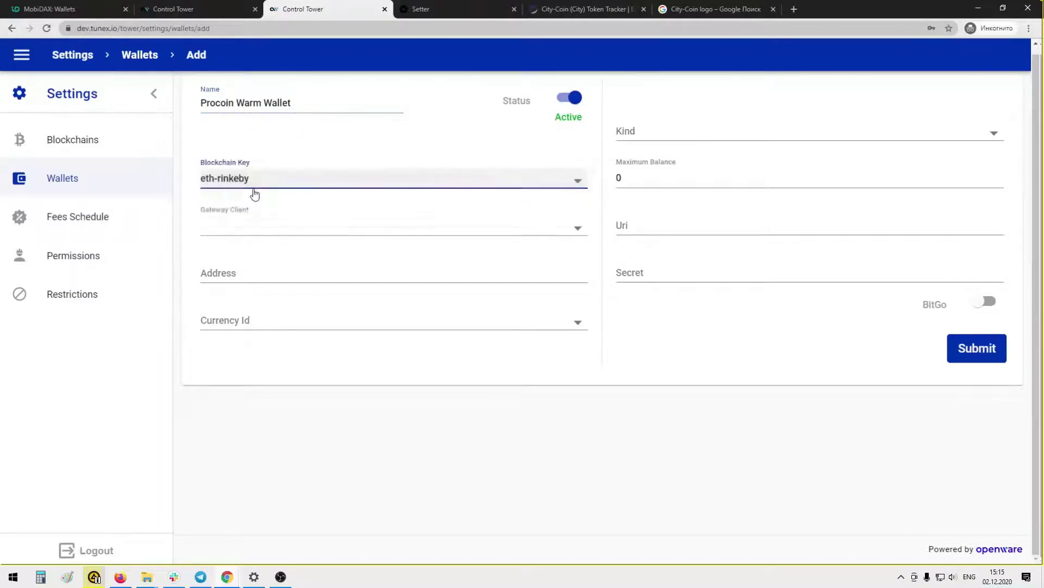
left_click(246, 226)
left_click(248, 270)
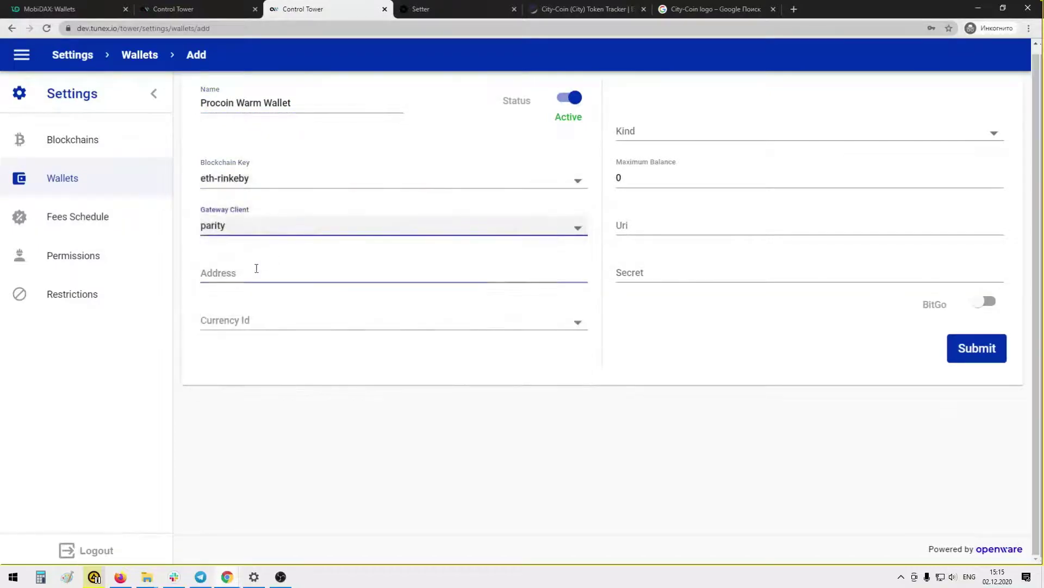
left_click(257, 268)
left_click(198, 7)
left_click(442, 273)
left_click_drag(442, 273, 194, 264)
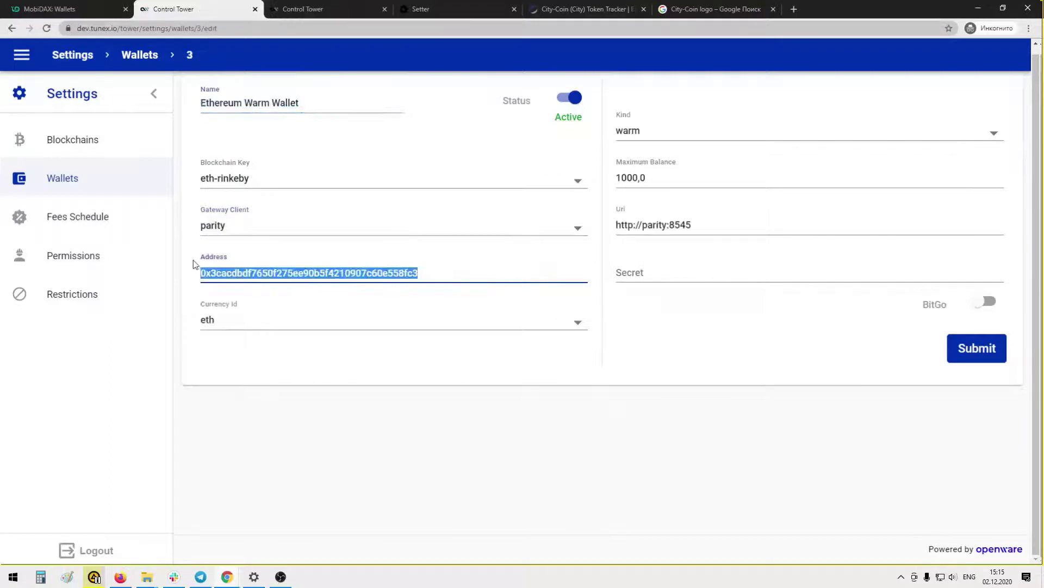
left_click(312, 17)
key("ctrl+v")
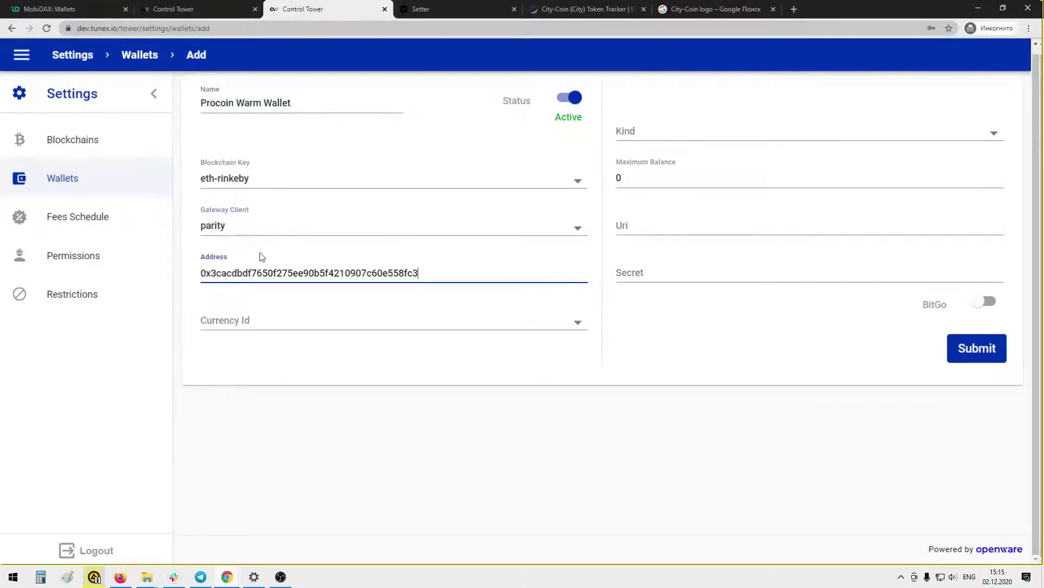
Set pro currency, warm kind, 10000 maximum balance and the parity node URI, then save
left_click(258, 326)
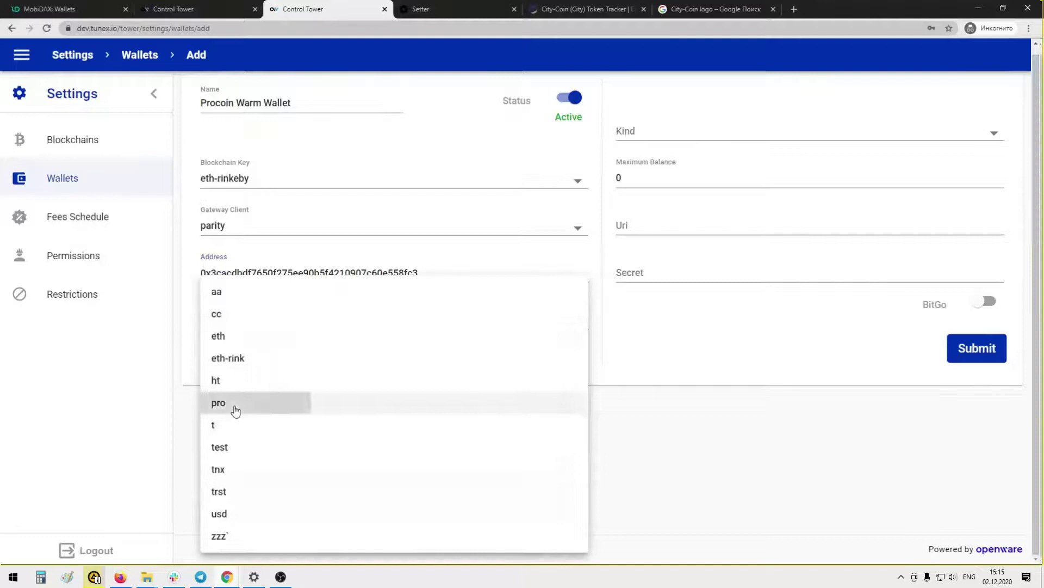
left_click(233, 401)
left_click(646, 138)
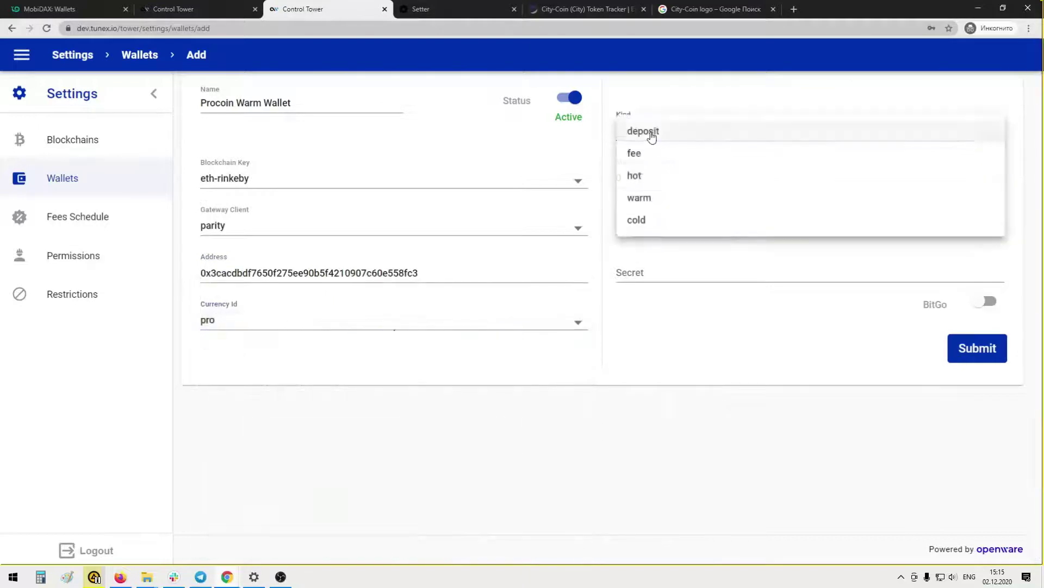
left_click(650, 199)
double_click(658, 178)
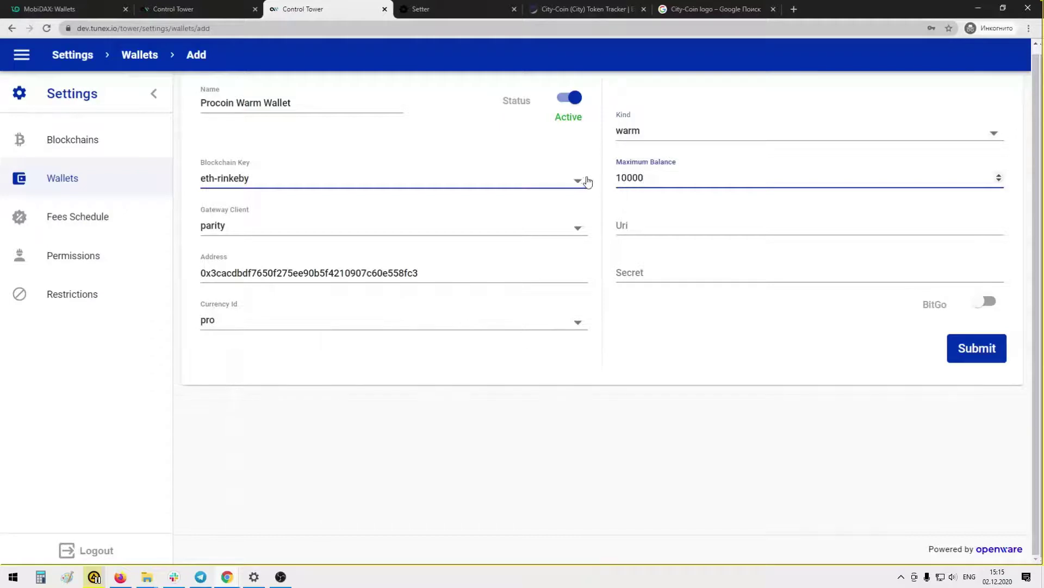
left_click(173, 9)
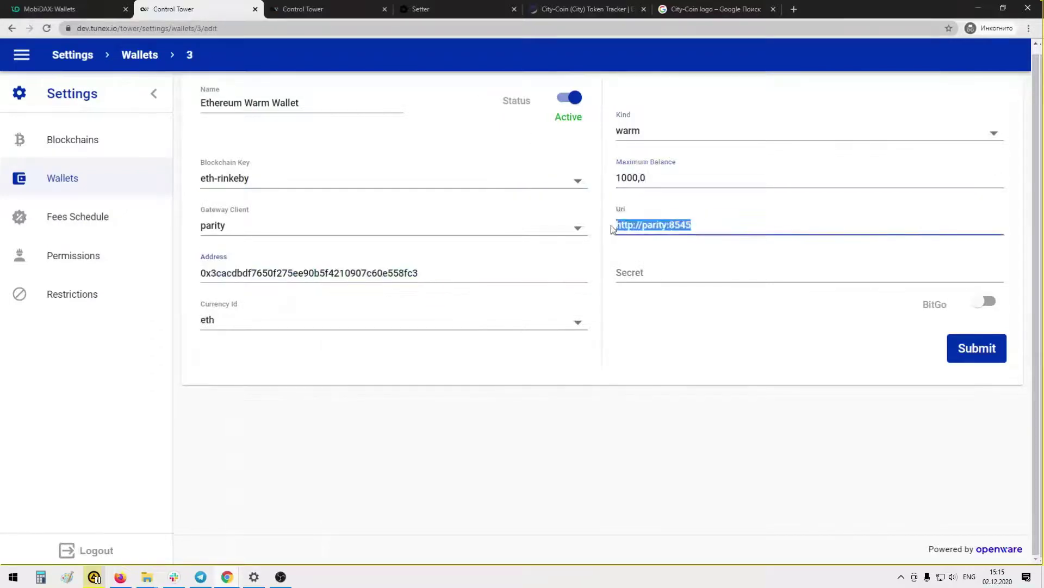
left_click(327, 9)
left_click(652, 229)
key("ctrl+v")
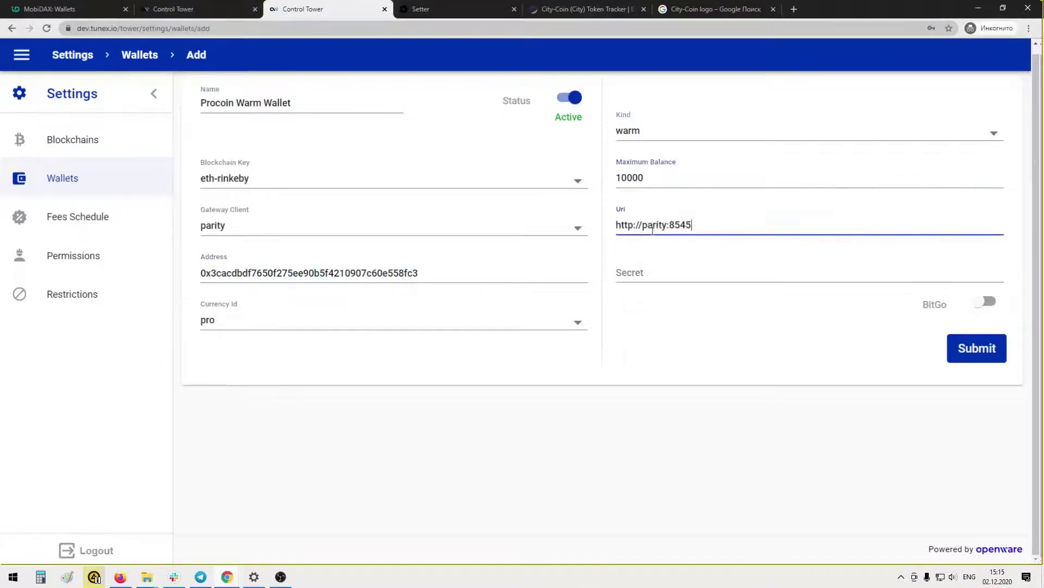
left_click(975, 354)
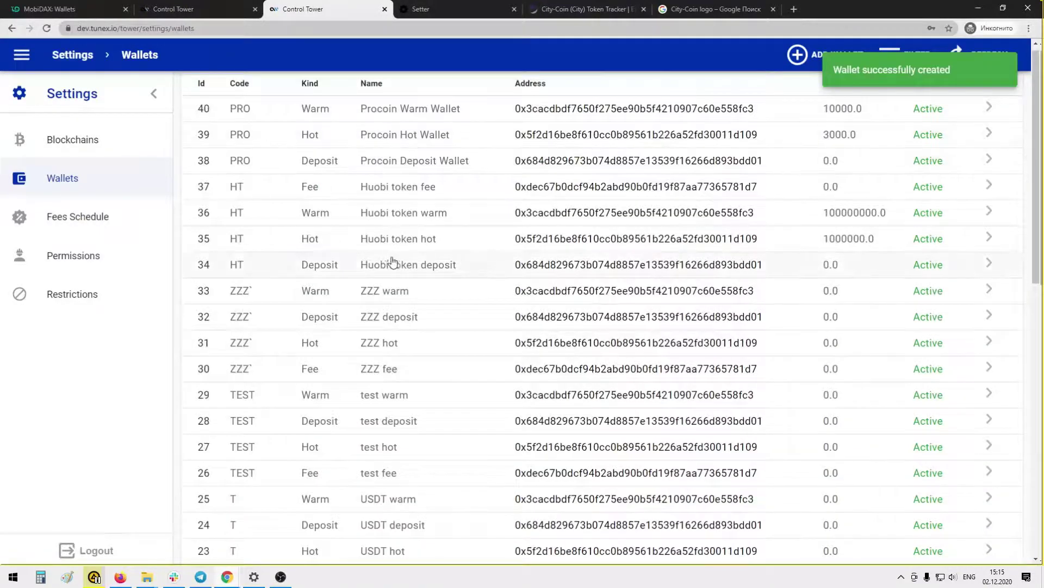
Open the Ethereum Fee Wallet's details in another tab and return to the full wallet list
scroll(296, 177, "down", 10)
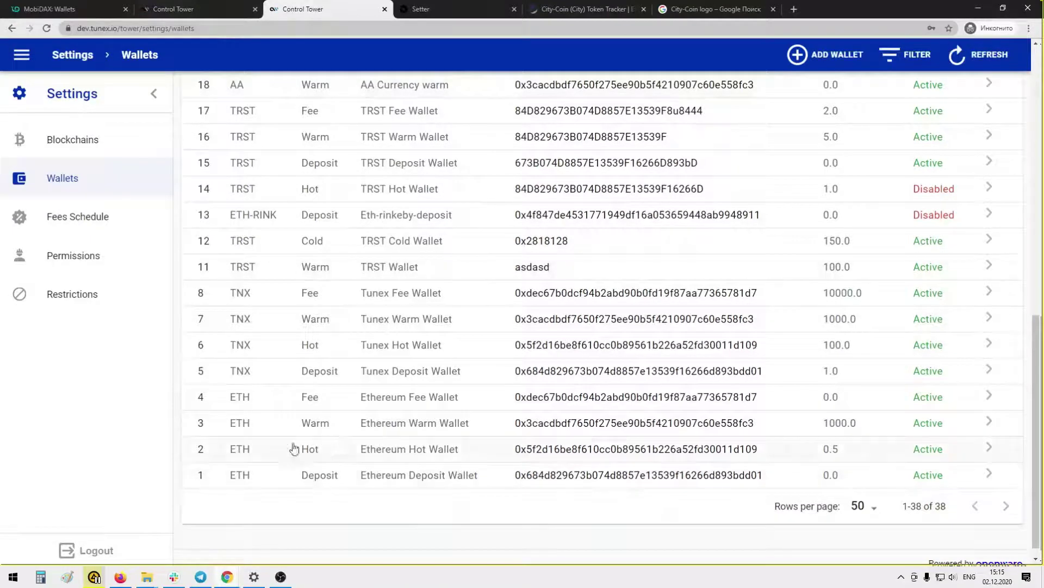
left_click(497, 401)
left_click(221, 13)
left_click(44, 185)
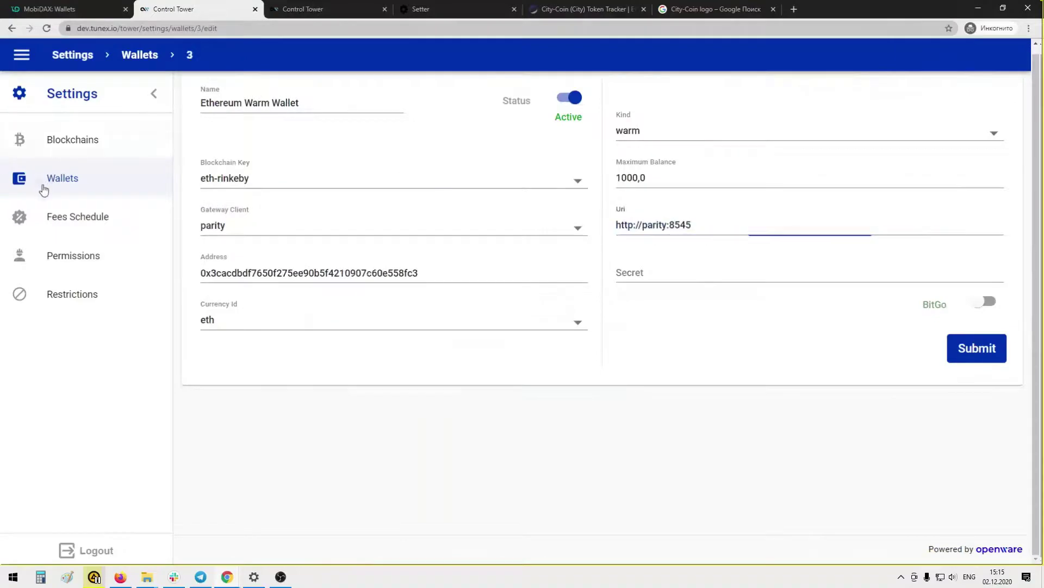
Start a new active wallet named 'Procoin Fee Wallet', copied from the Ethereum Fee Wallet's name
left_click(836, 61)
left_click(303, 9)
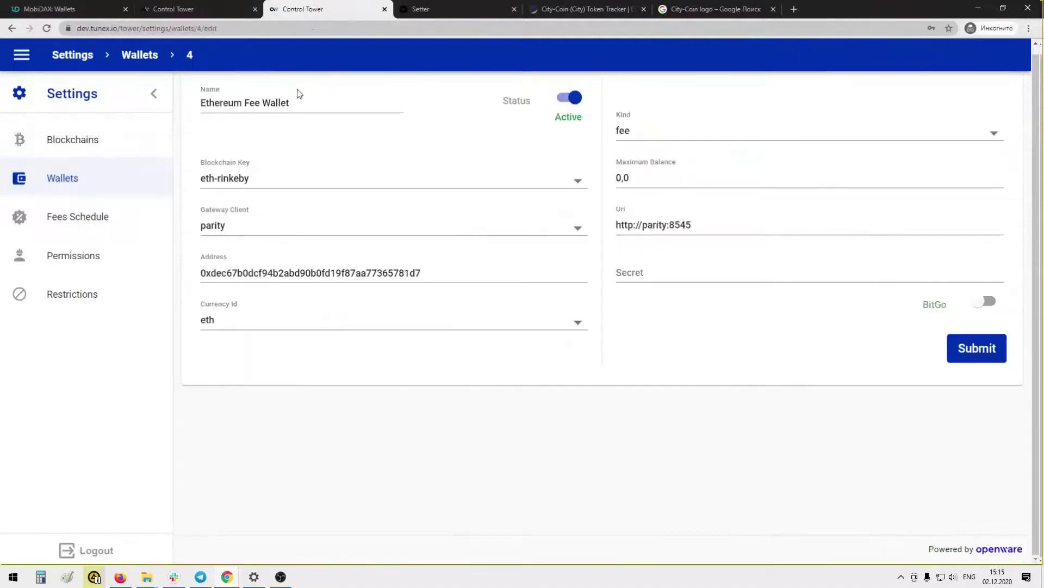
left_click_drag(297, 102, 143, 104)
key("ctrl+c")
left_click(188, 8)
left_click(234, 101)
key("ctrl+v")
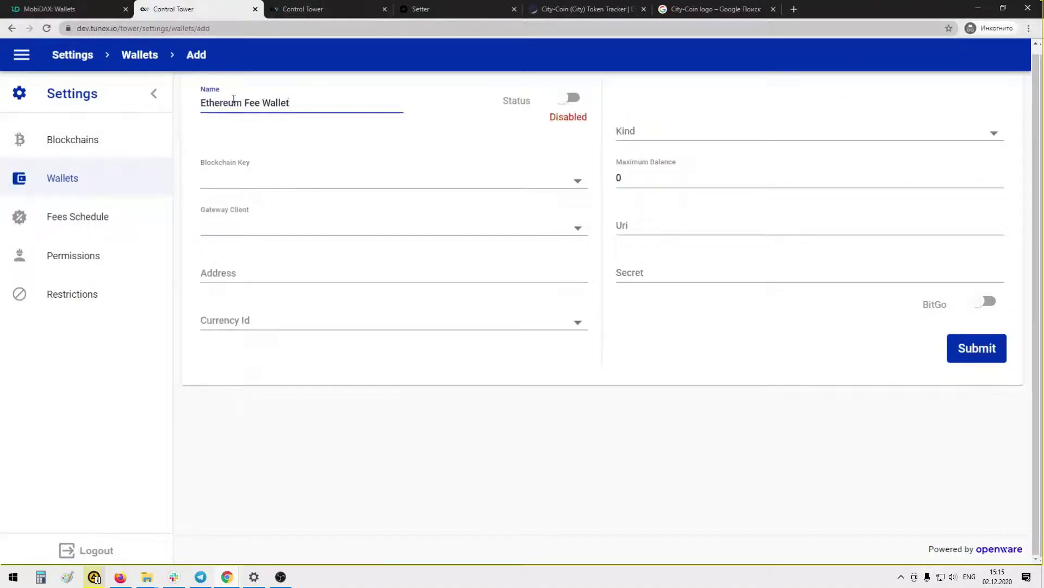
left_click_drag(241, 102, 179, 105)
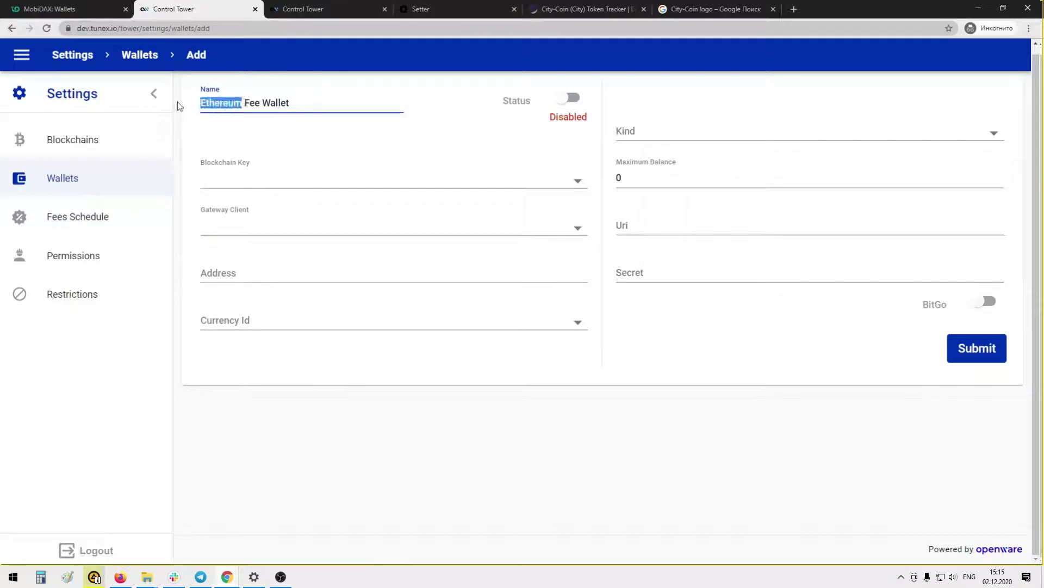
type("Procoin")
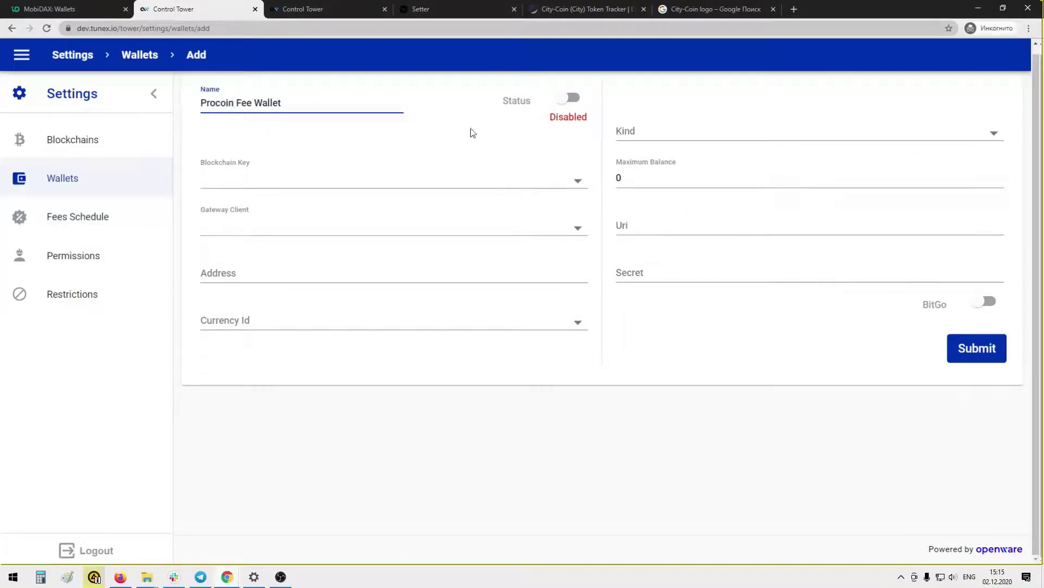
left_click(570, 98)
Set fee kind, eth-rinkeby, parity client, pro currency and 100 maximum balance
left_click(651, 132)
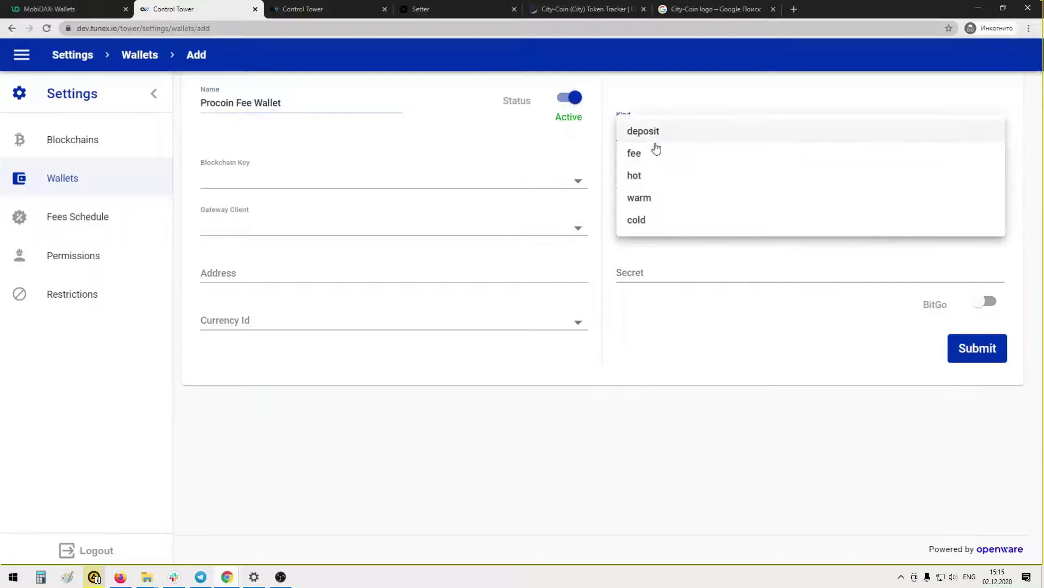
left_click(652, 154)
left_click(296, 180)
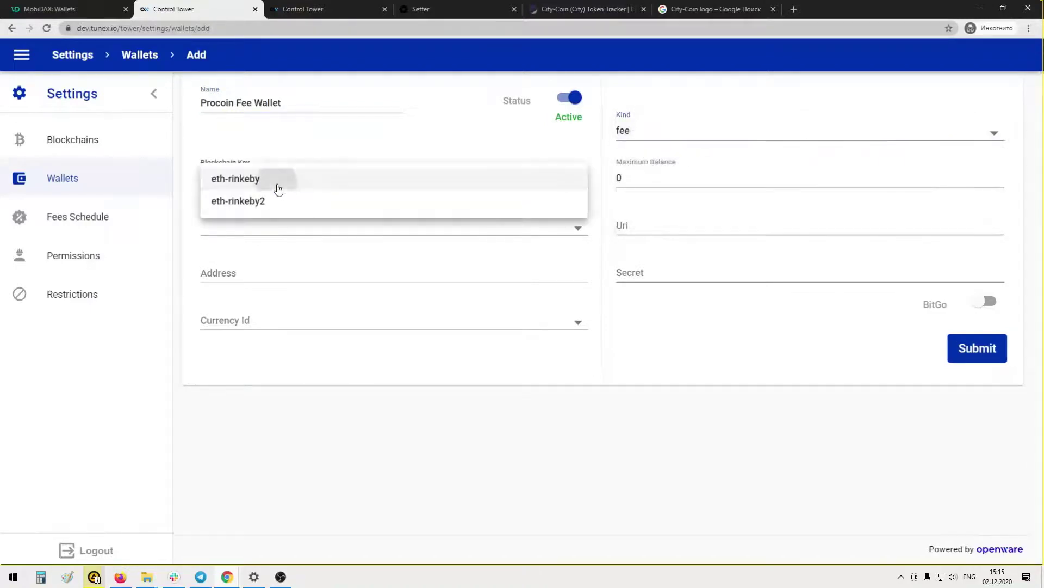
left_click(278, 189)
left_click(245, 226)
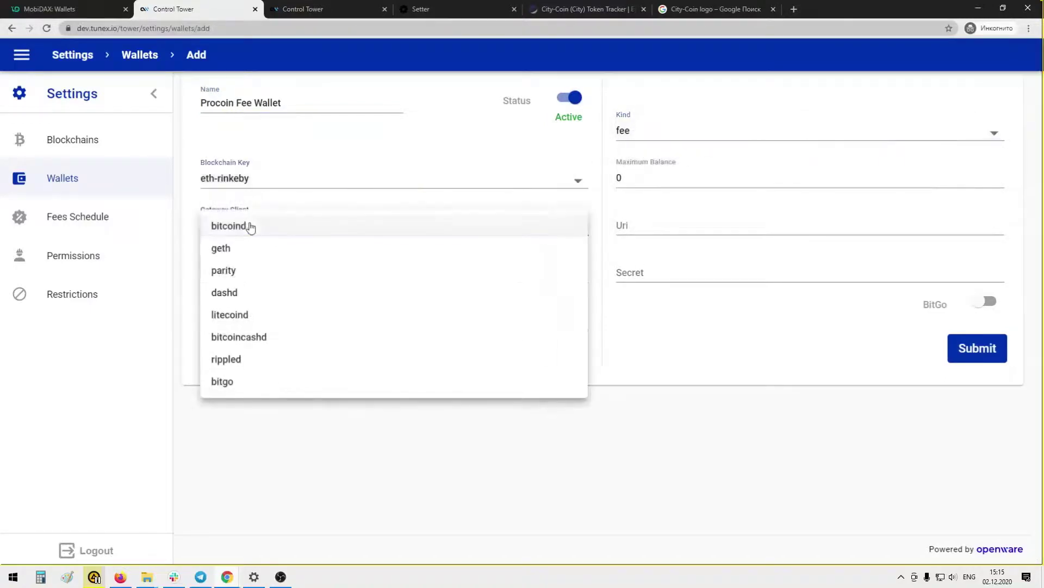
left_click(246, 271)
left_click(247, 320)
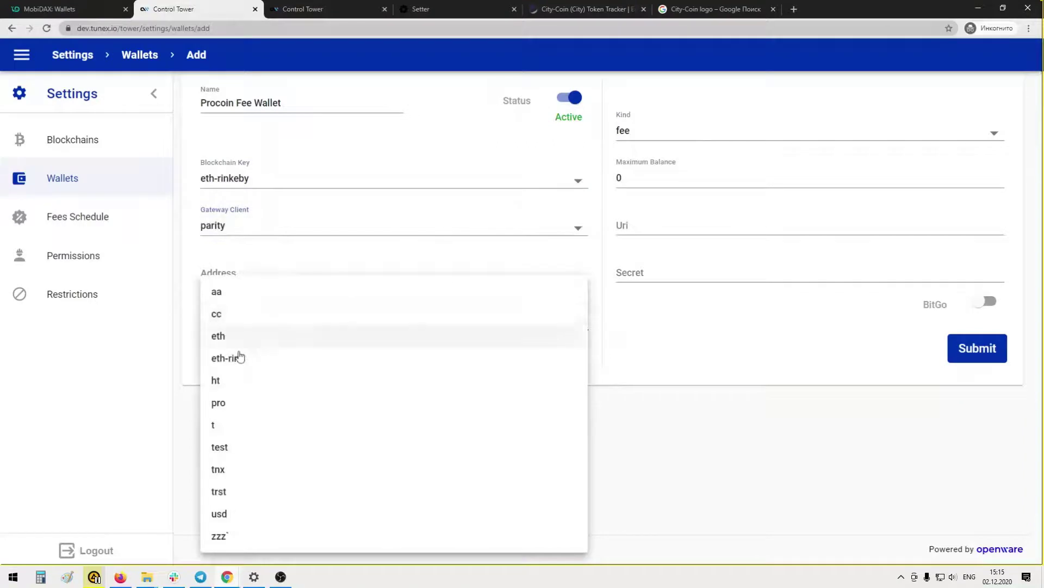
left_click(228, 403)
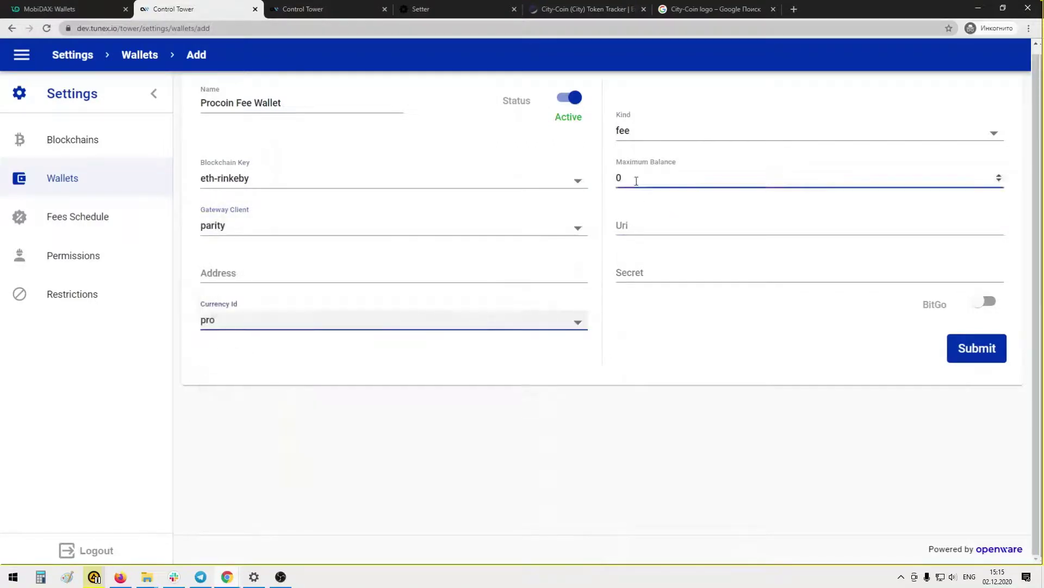
left_click_drag(631, 178, 603, 181)
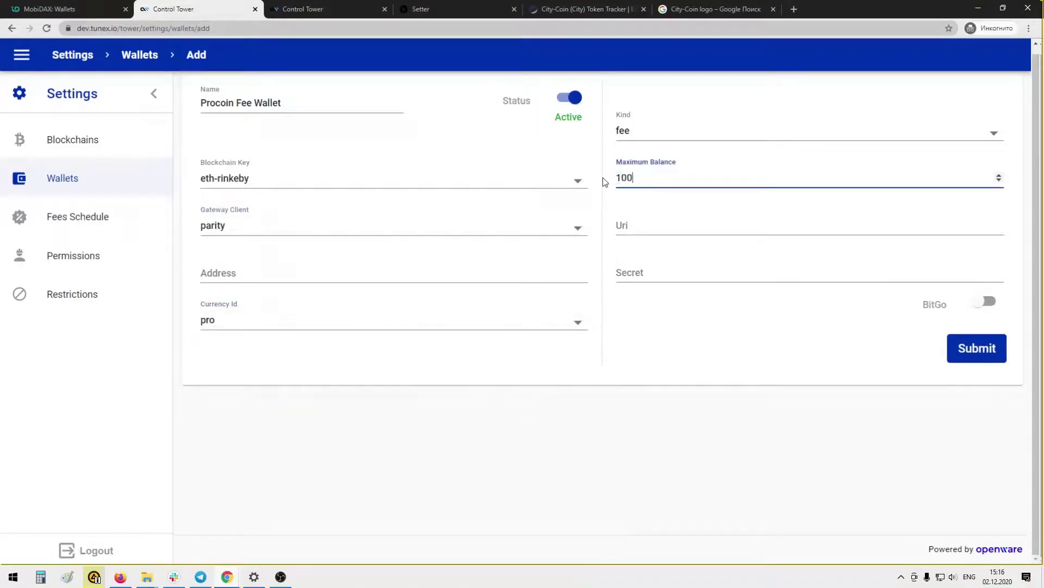
Copy the Ethereum Fee Wallet's Uri and address into the new wallet and save it
left_click(321, 9)
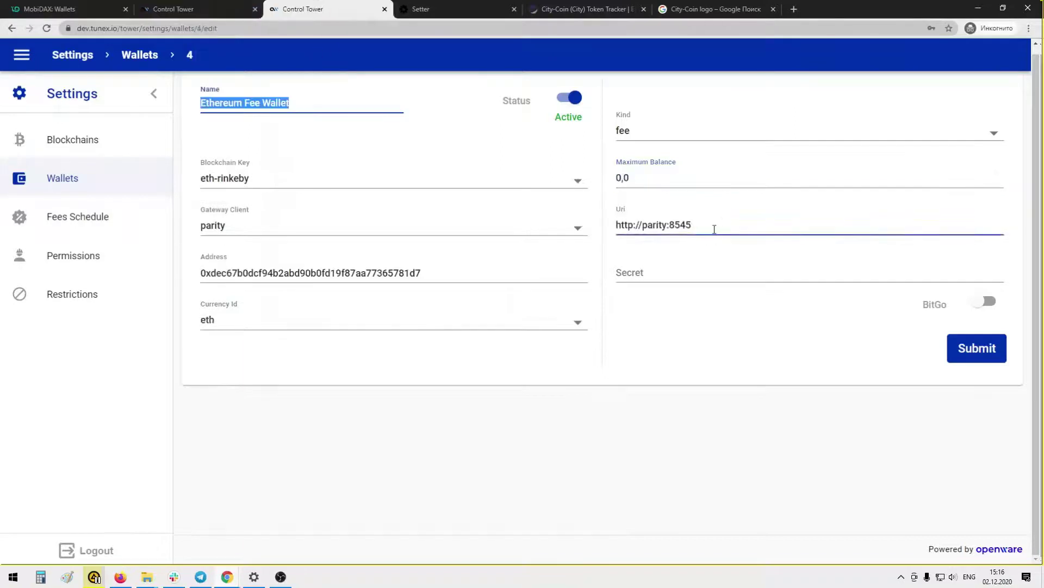
left_click_drag(714, 229, 617, 227)
key("ctrl+c")
key("ctrl+shift+Tab")
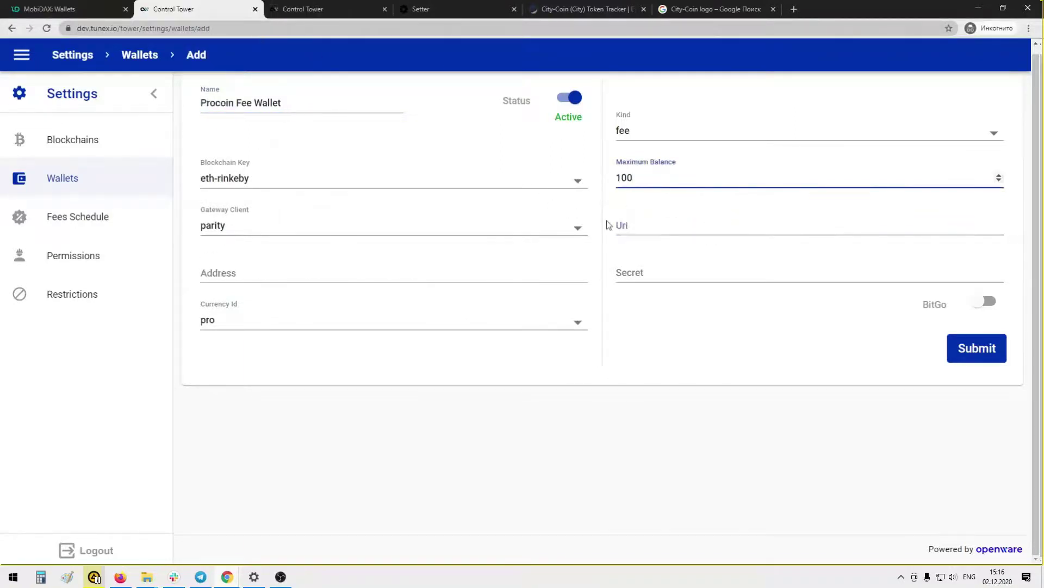
left_click(618, 226)
key("ctrl+v")
left_click(338, 4)
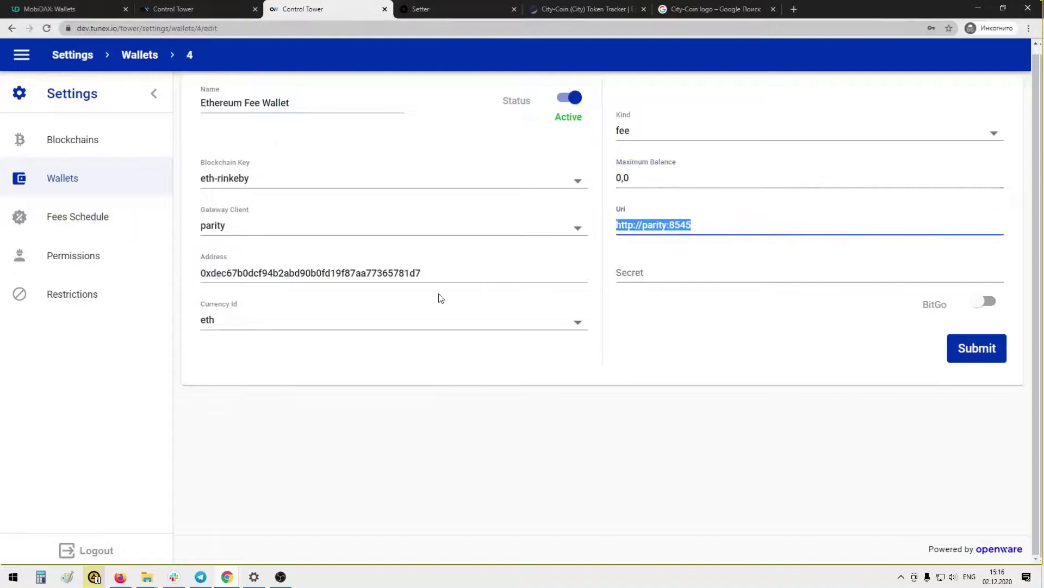
left_click_drag(437, 272, 145, 273)
key("ctrl+c")
key("ctrl+shift+Tab")
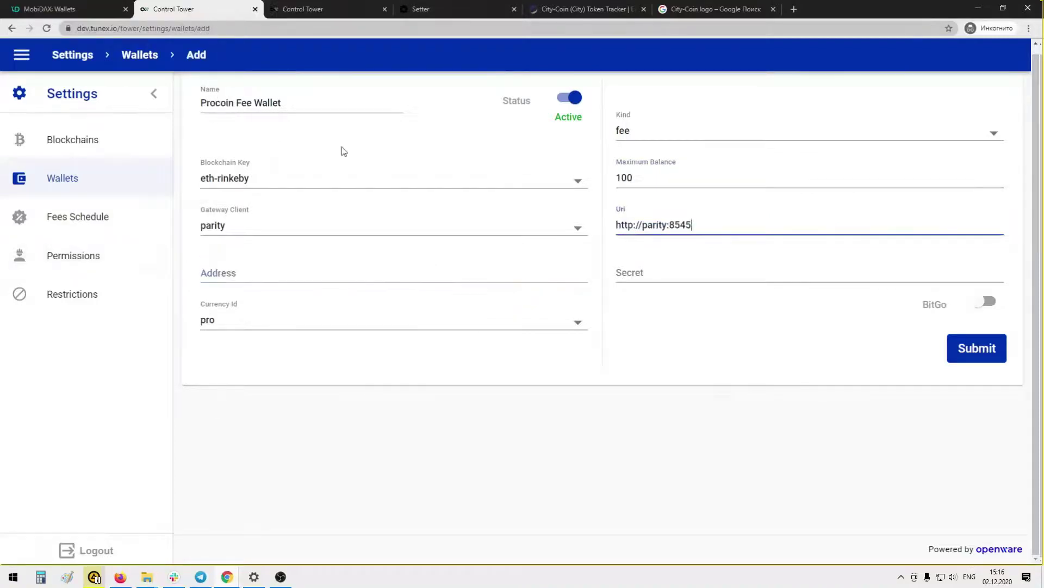
left_click(305, 272)
key("ctrl+v")
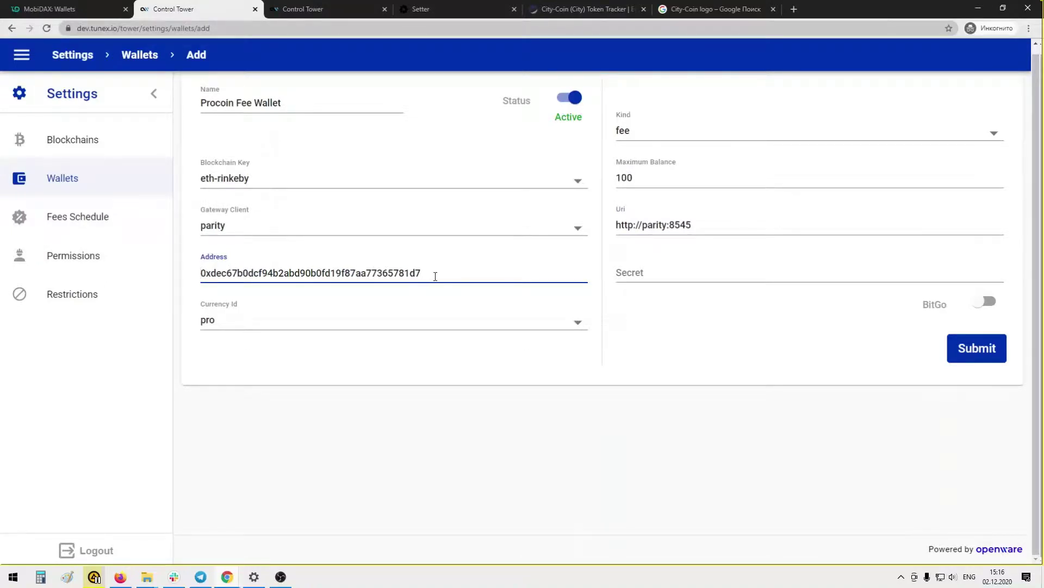
left_click(997, 355)
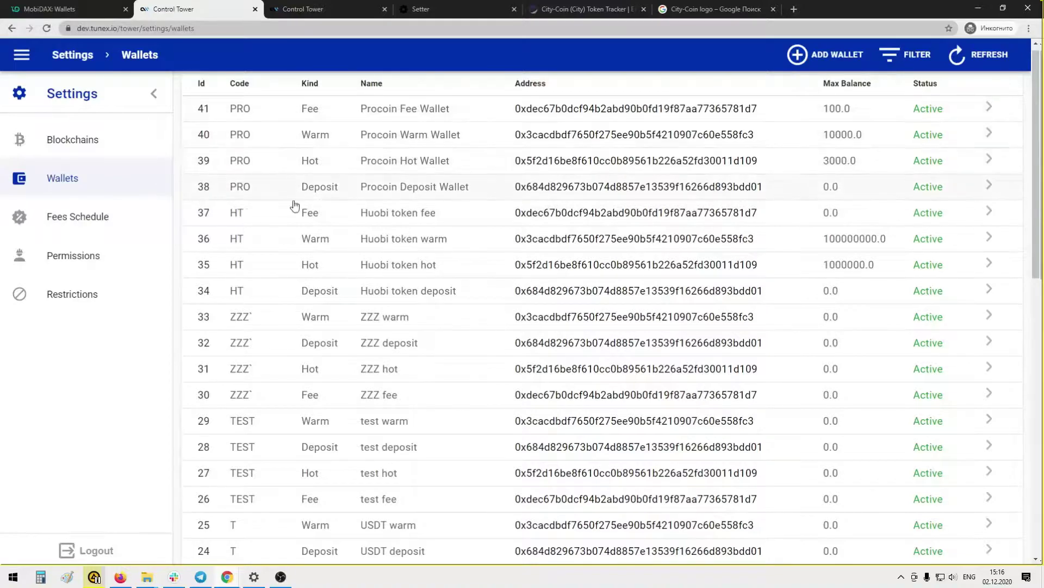
After confirming Procoin Fee Wallet (id 41) is listed, go to the MobiDAX: Wallets page
left_click(85, 11)
left_click(275, 201)
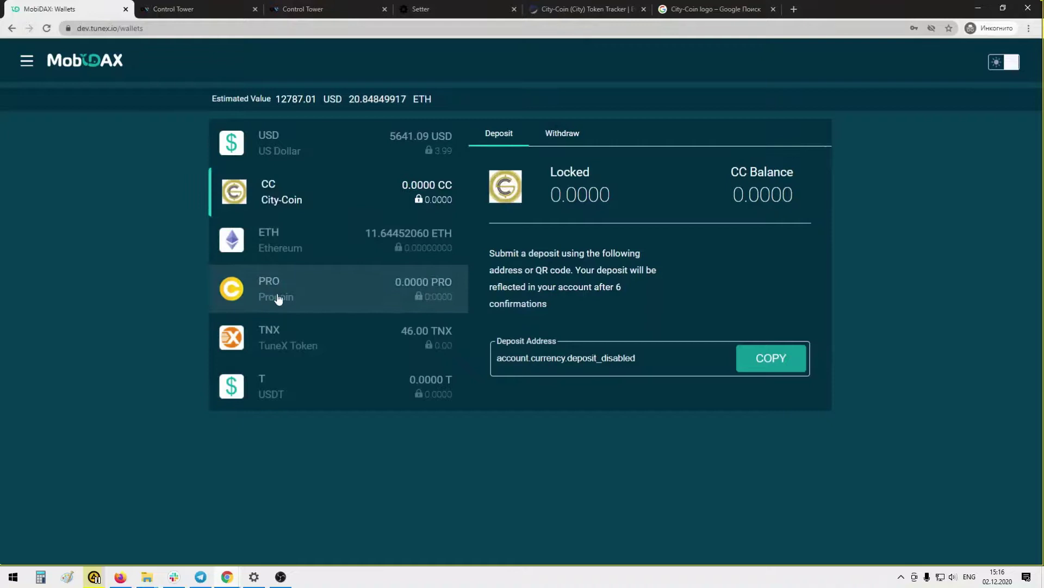
left_click(278, 299)
left_click(297, 243)
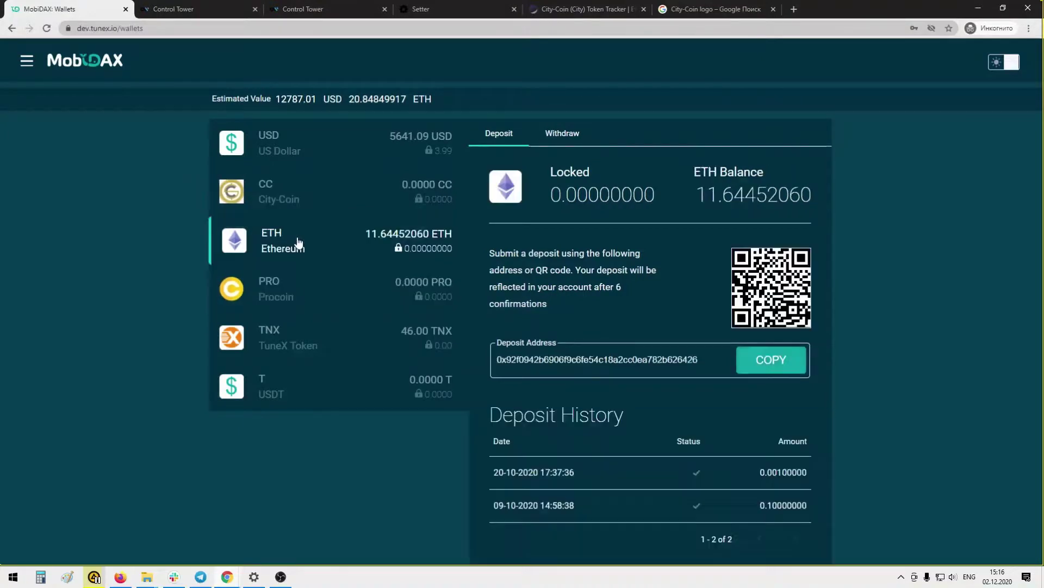
left_click(293, 294)
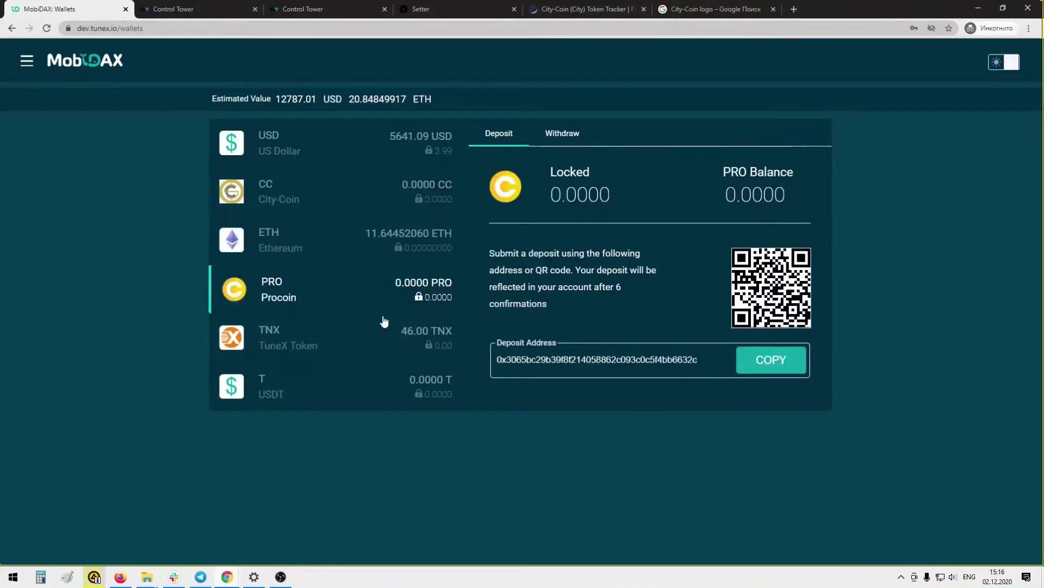
left_click(285, 197)
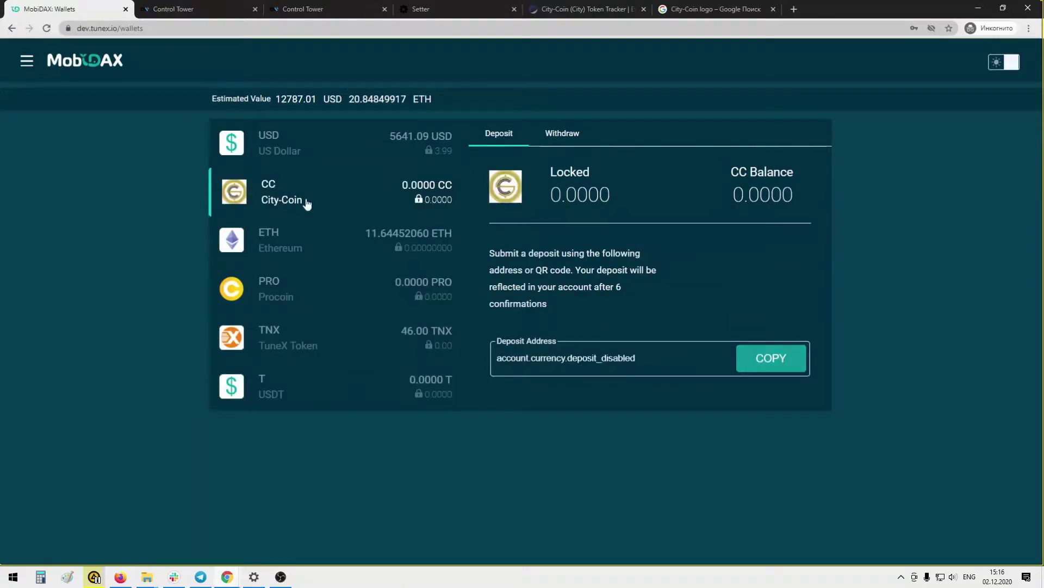
In Setter's Currencies, open City-Coin's details and copy its wallets from Ethereum
left_click(438, 7)
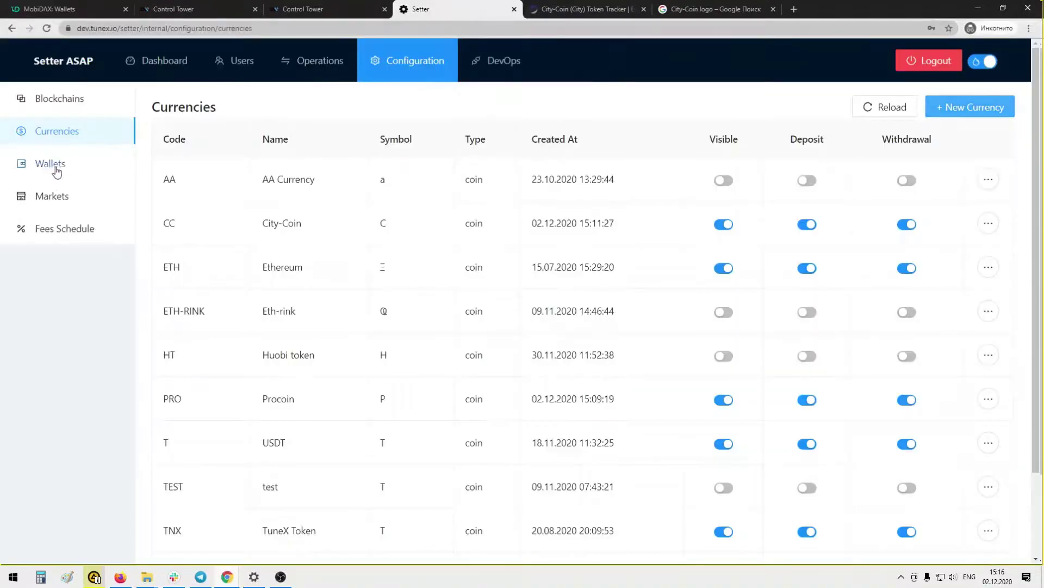
left_click(56, 166)
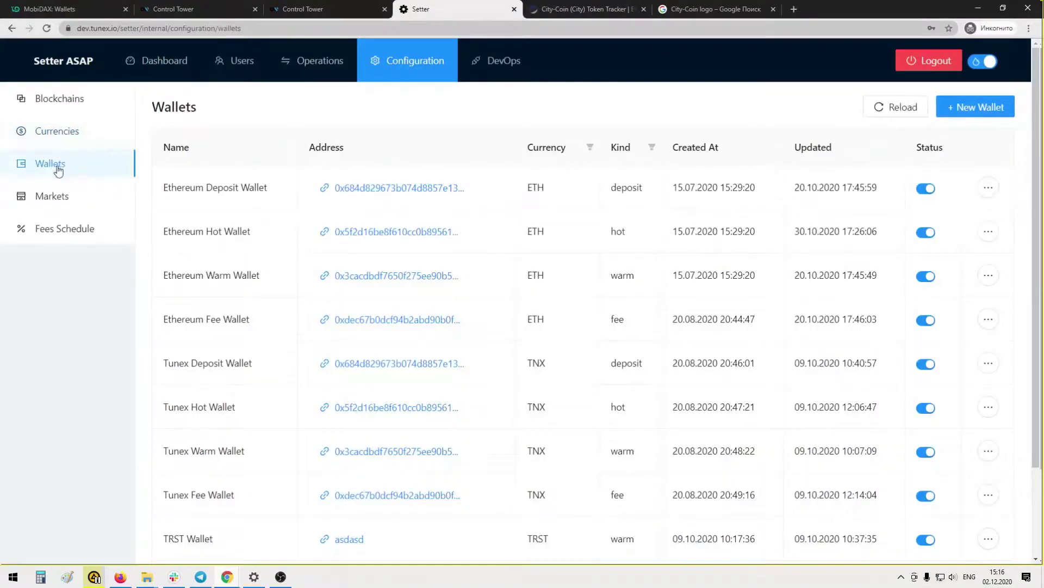
left_click(67, 133)
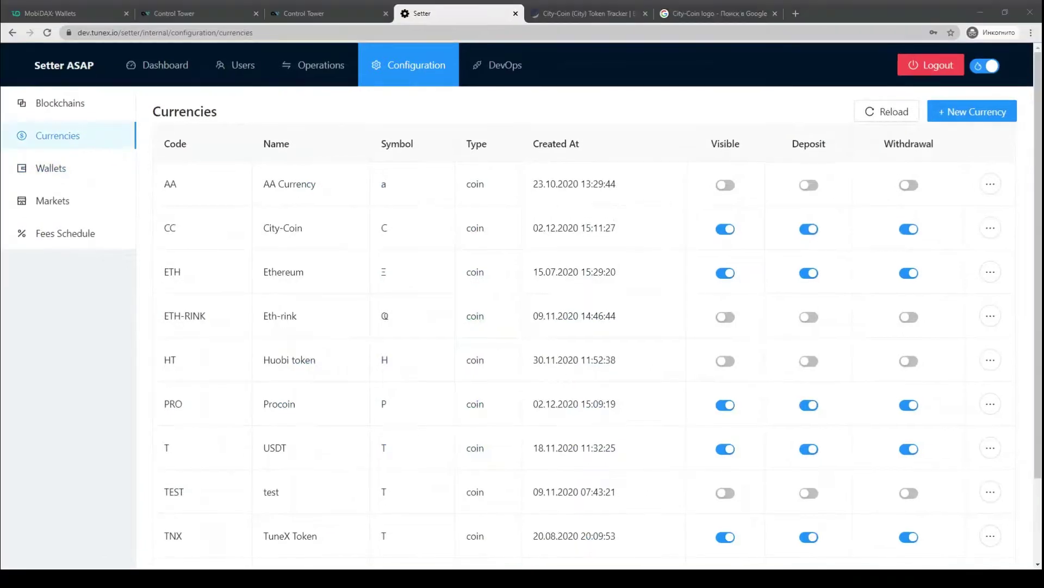
left_click(293, 454)
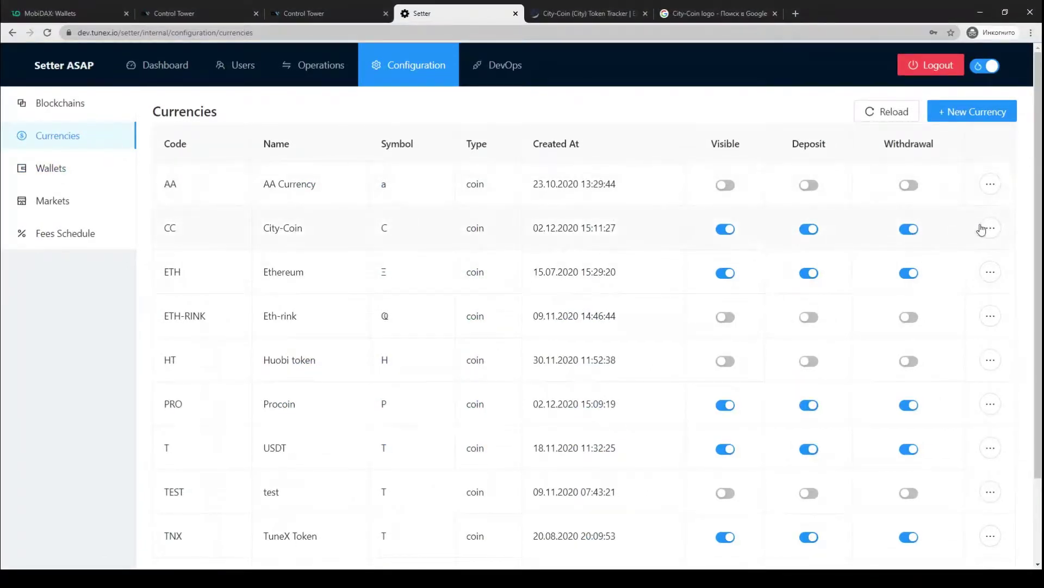
left_click(990, 229)
left_click(710, 228)
left_click(623, 213)
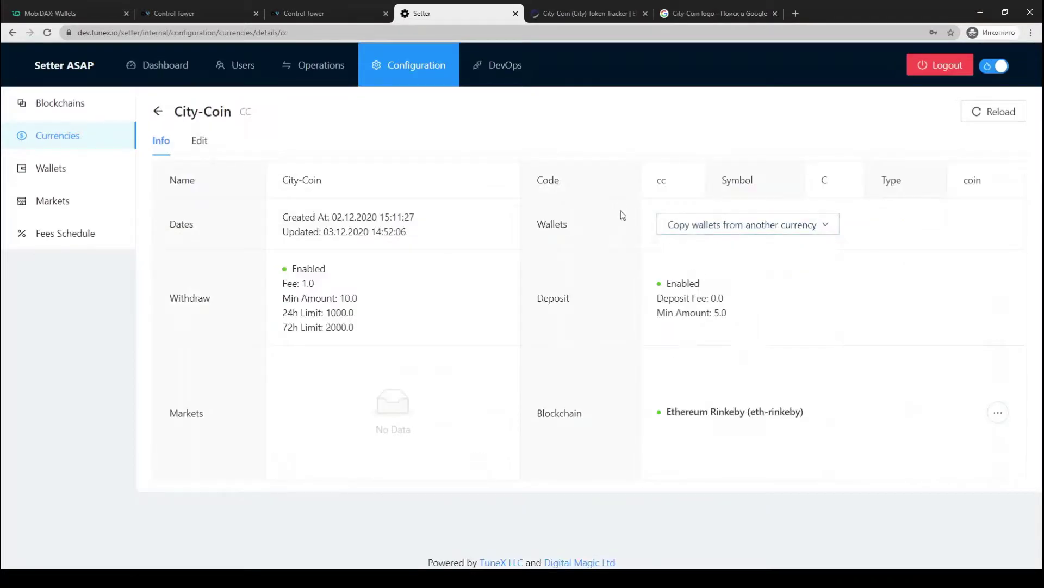
left_click(711, 226)
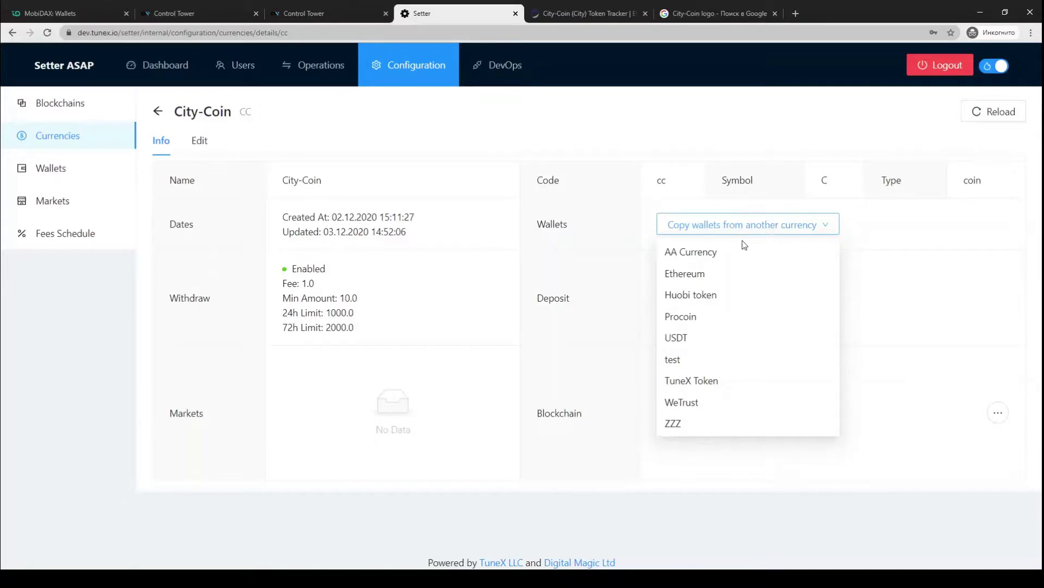
left_click(706, 278)
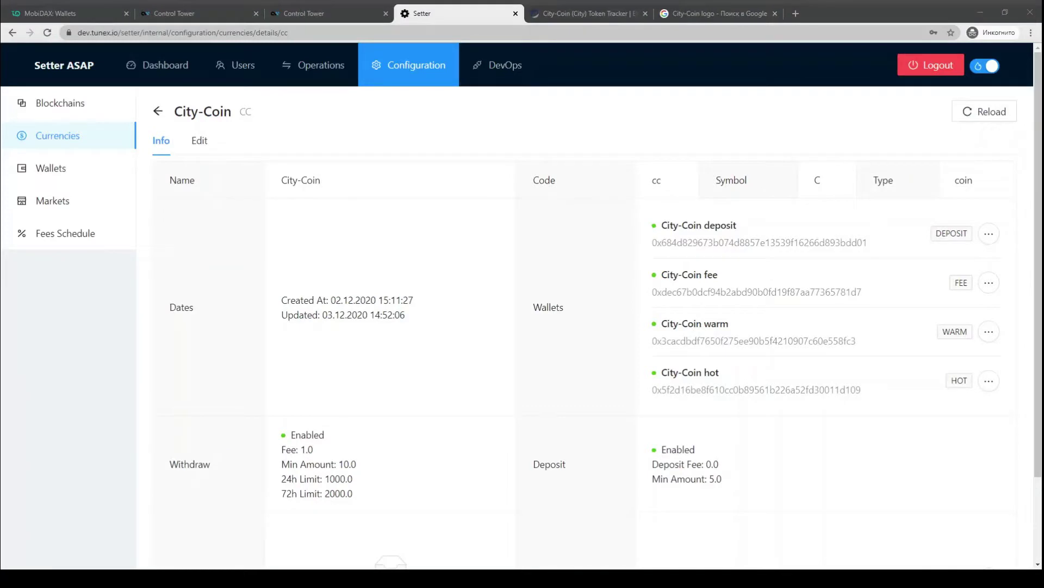
left_click(510, 296)
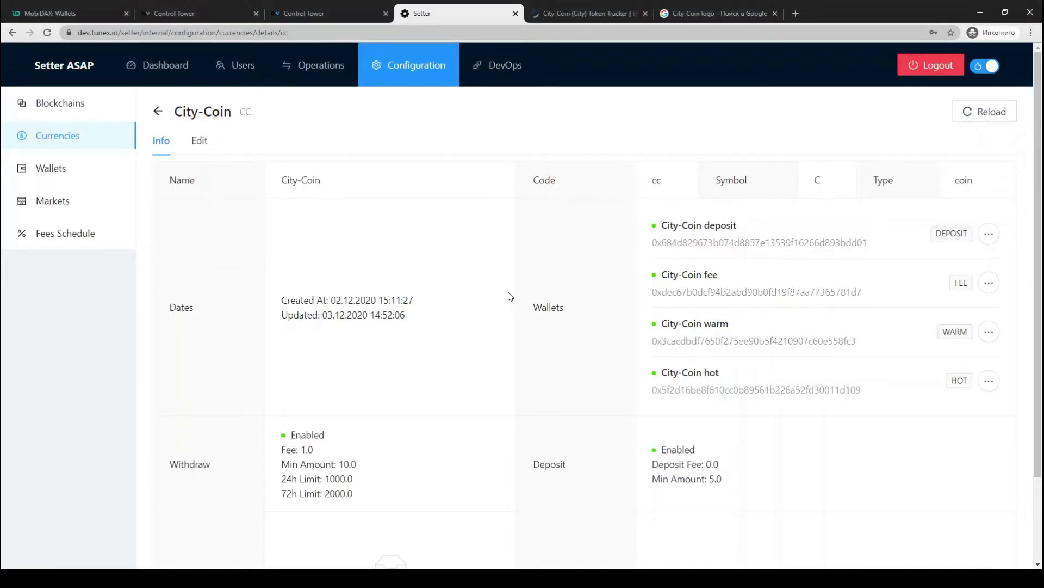